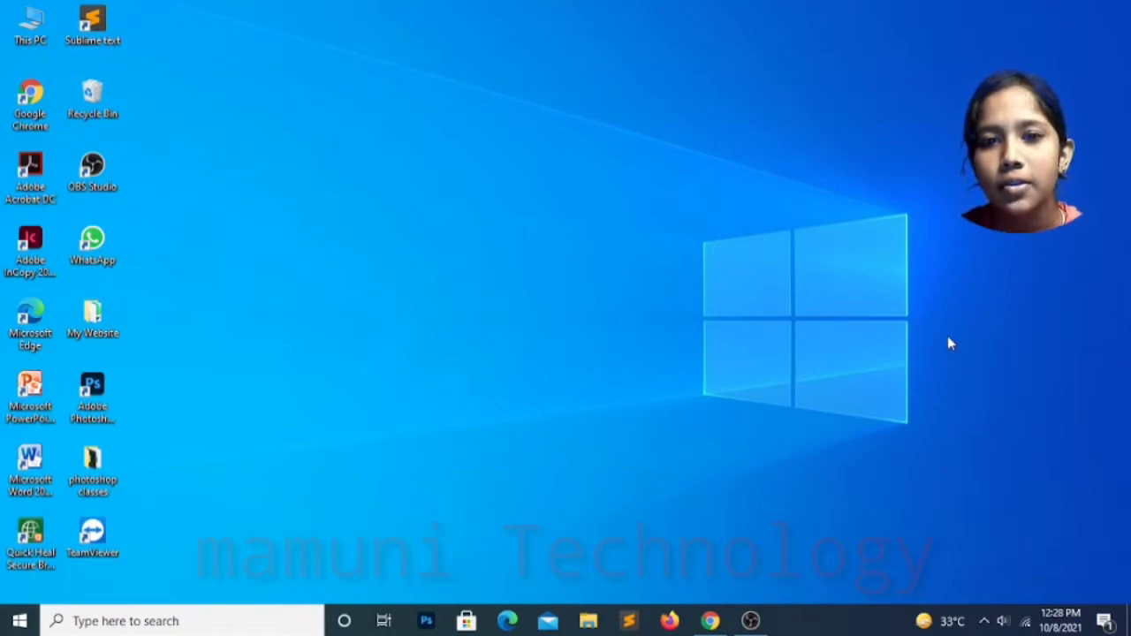
- In Chrome, search Google for thunkable and open the Thunkable projects page from the results
left_click(709, 623)
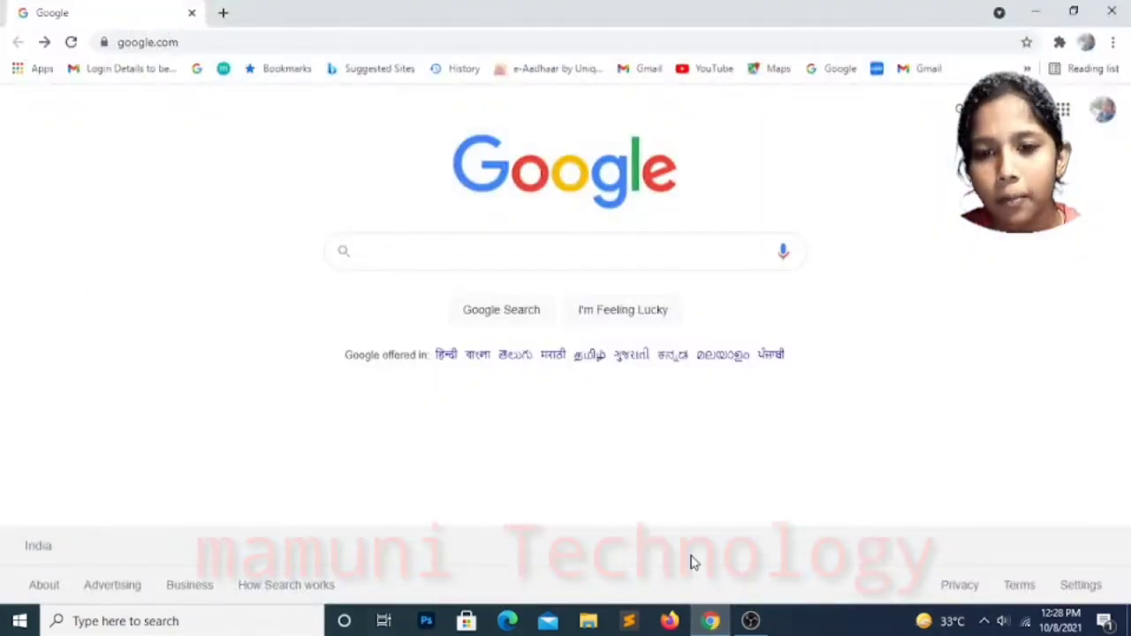
left_click(664, 250)
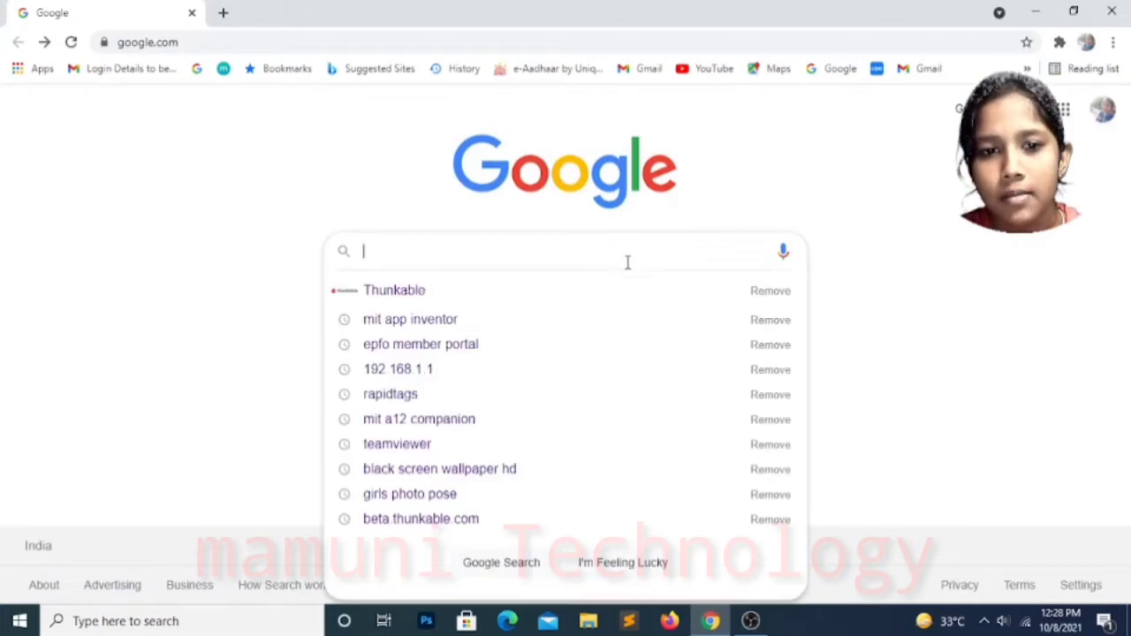
left_click(538, 290)
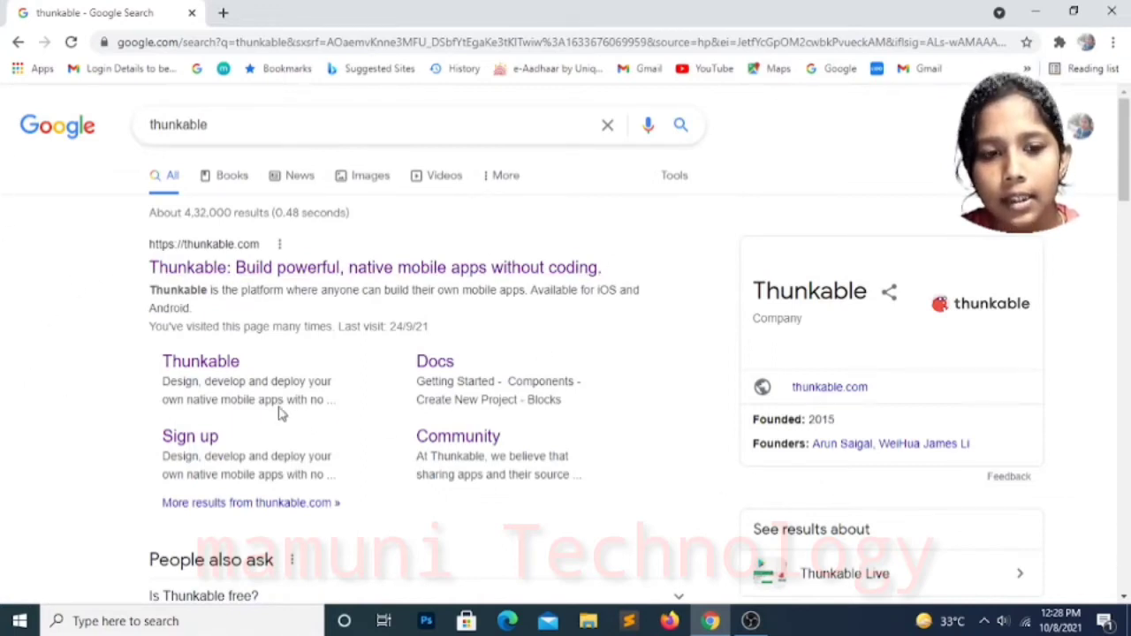
left_click(214, 365)
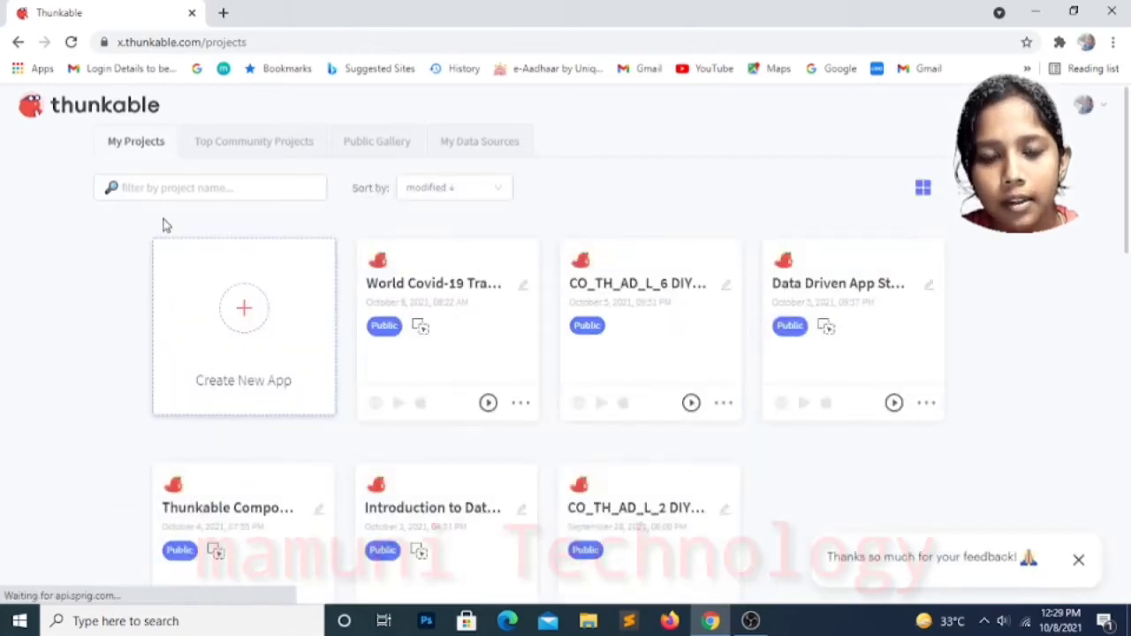
- Create a public project named "My shopping list" in the games category with the drag and drop interface trial turned off
left_click(227, 324)
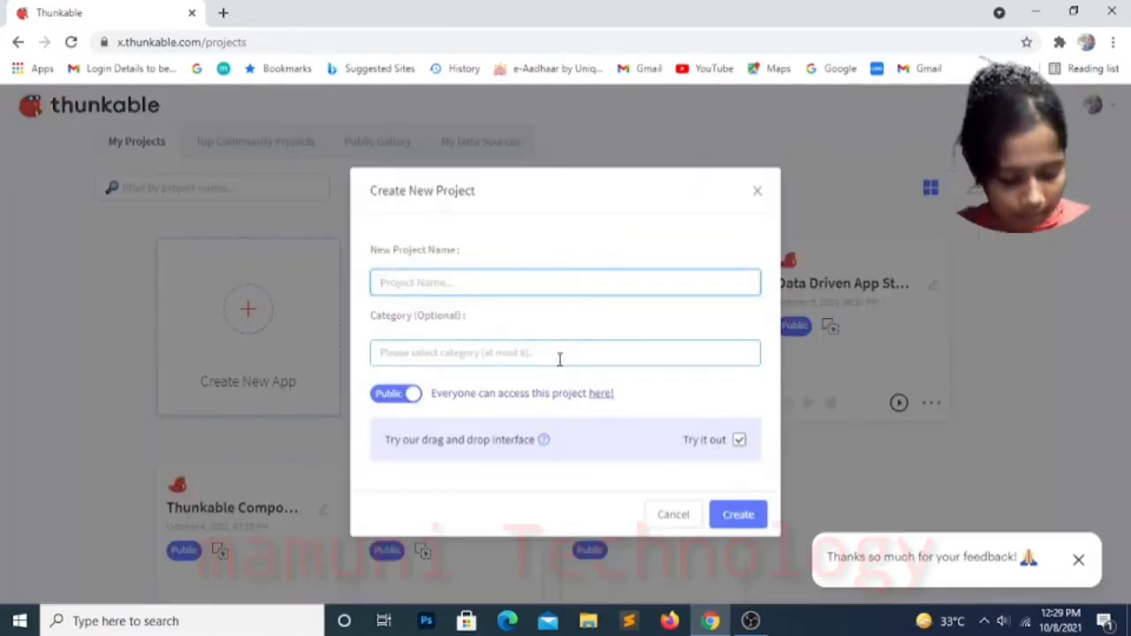
type("My shopping list")
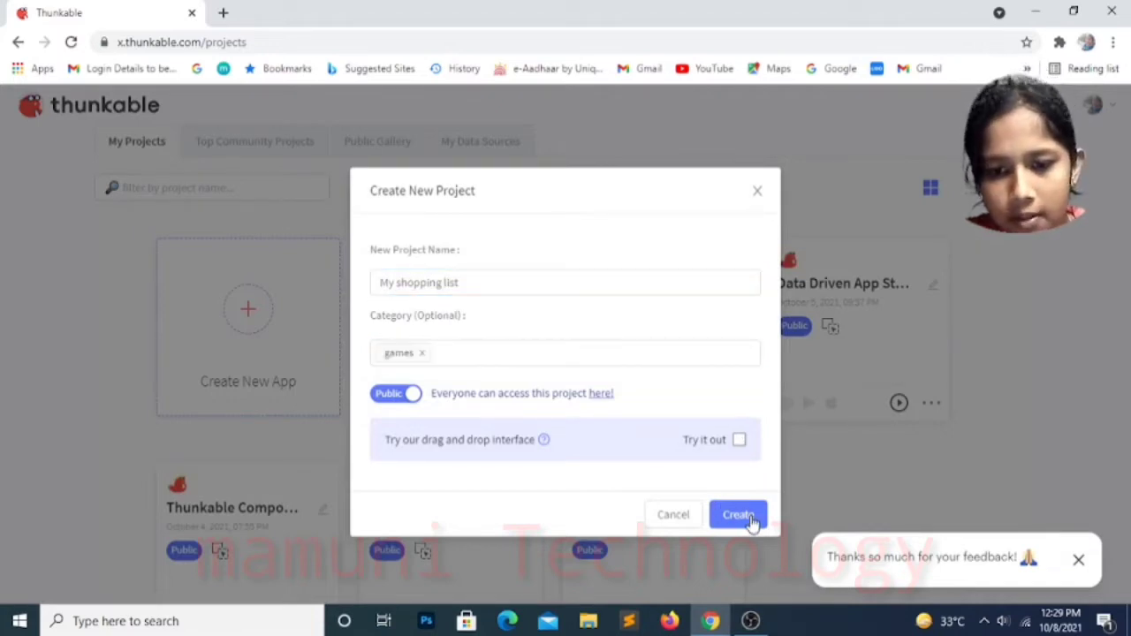
left_click(749, 520)
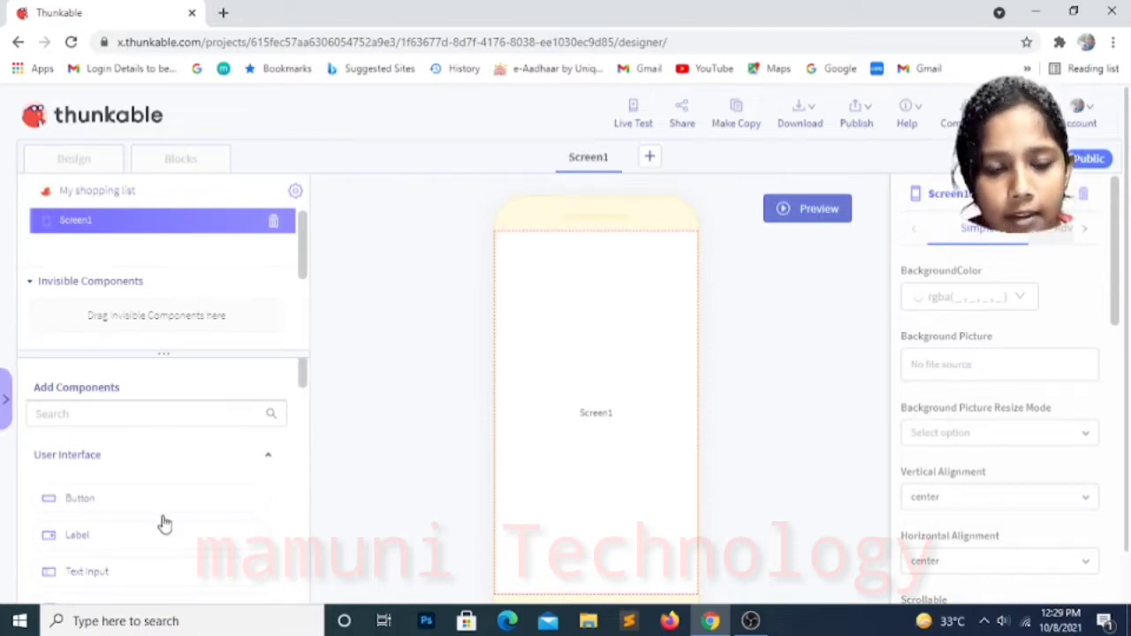
- Add a Row layout component to Screen1
left_click(268, 455)
scroll(133, 522, "down", 3)
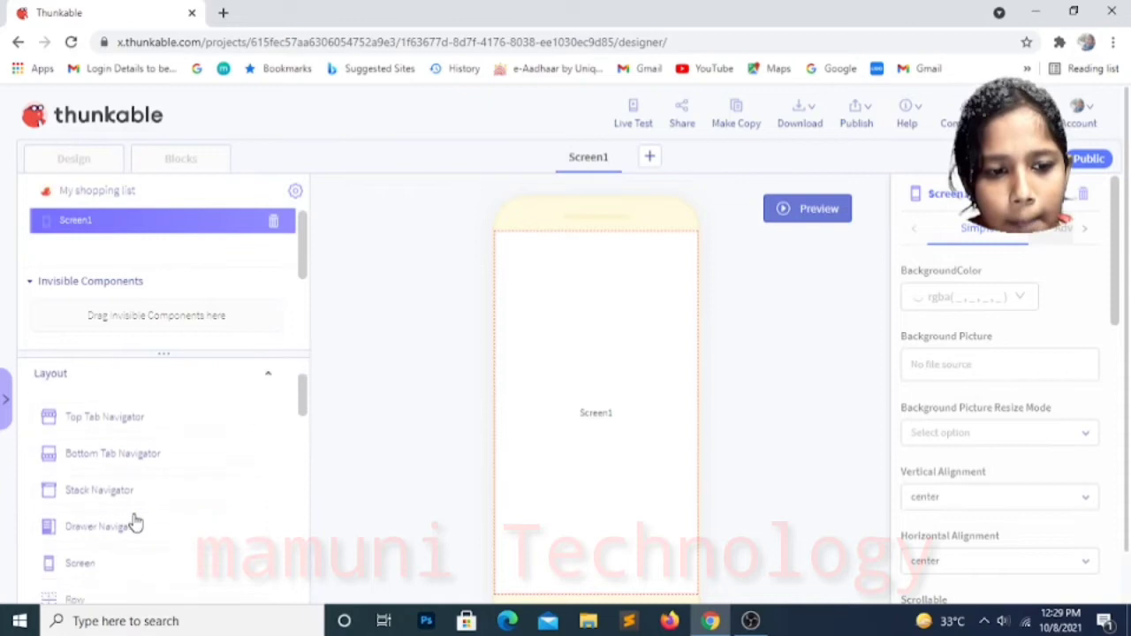
left_click_drag(132, 476, 570, 217)
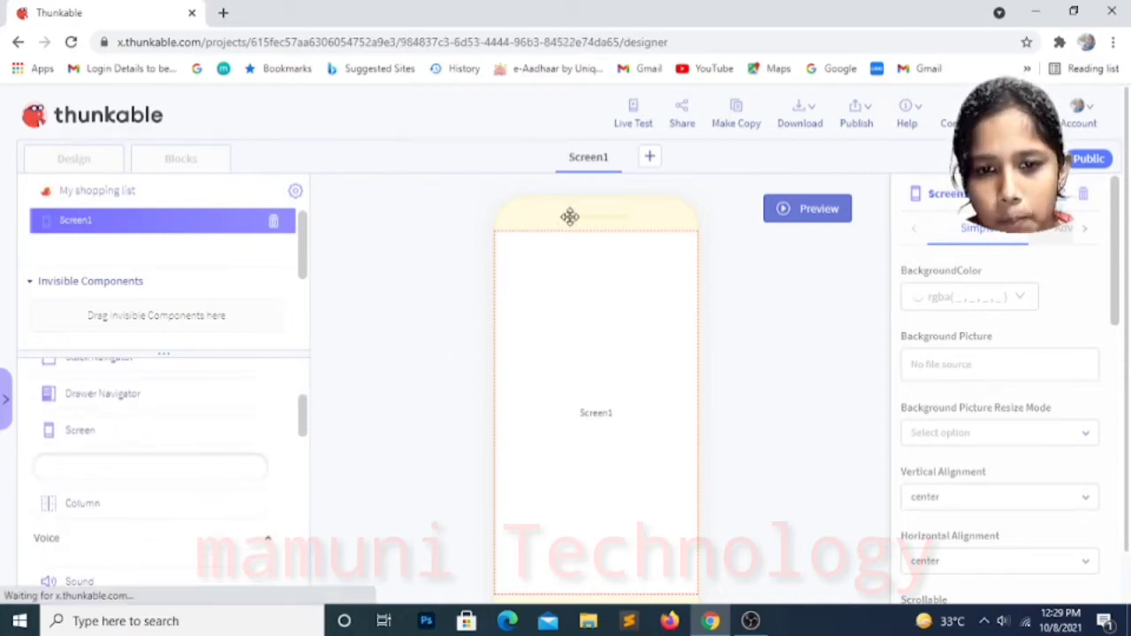
scroll(571, 220, "down", 1)
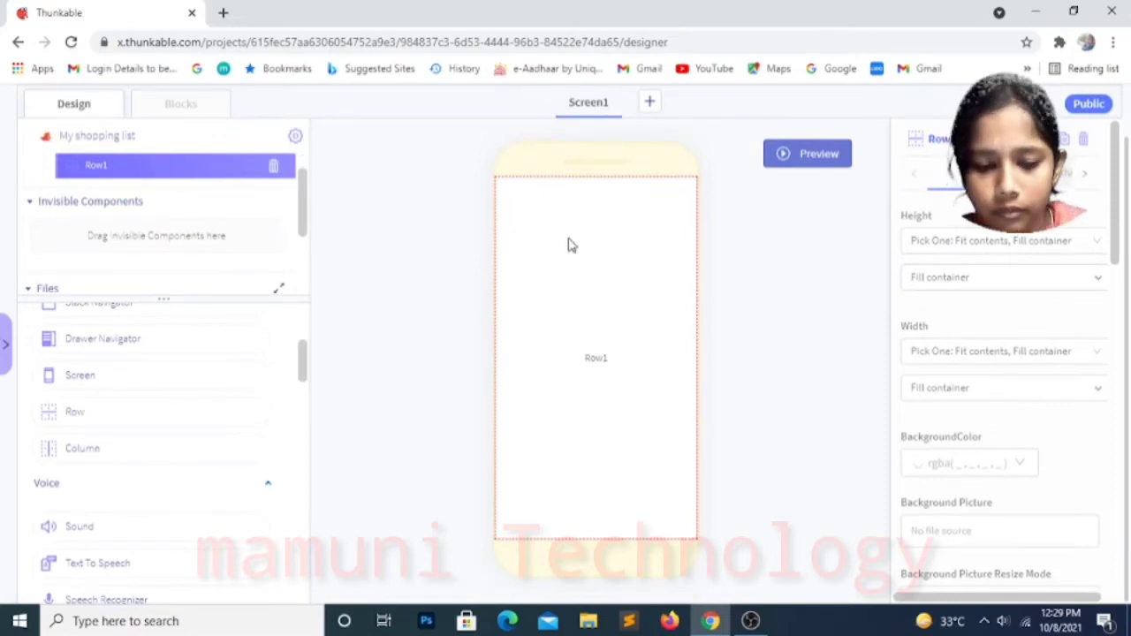
- Set the row's height to a relative size of 20%
left_click(949, 245)
left_click(929, 300)
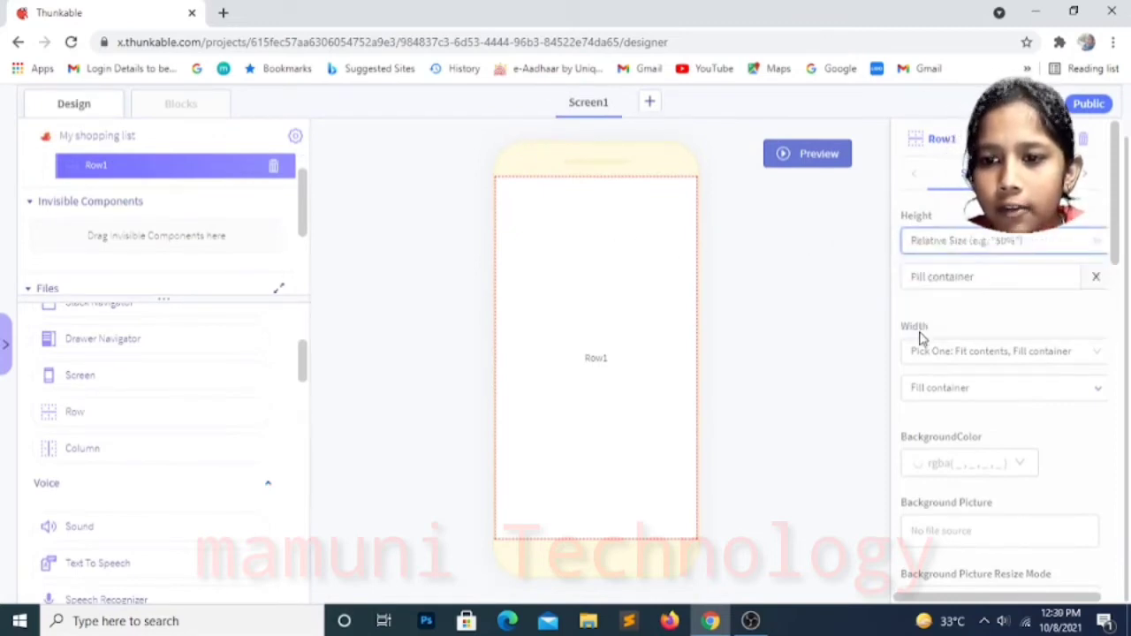
key("Tab")
key("BackSpace")
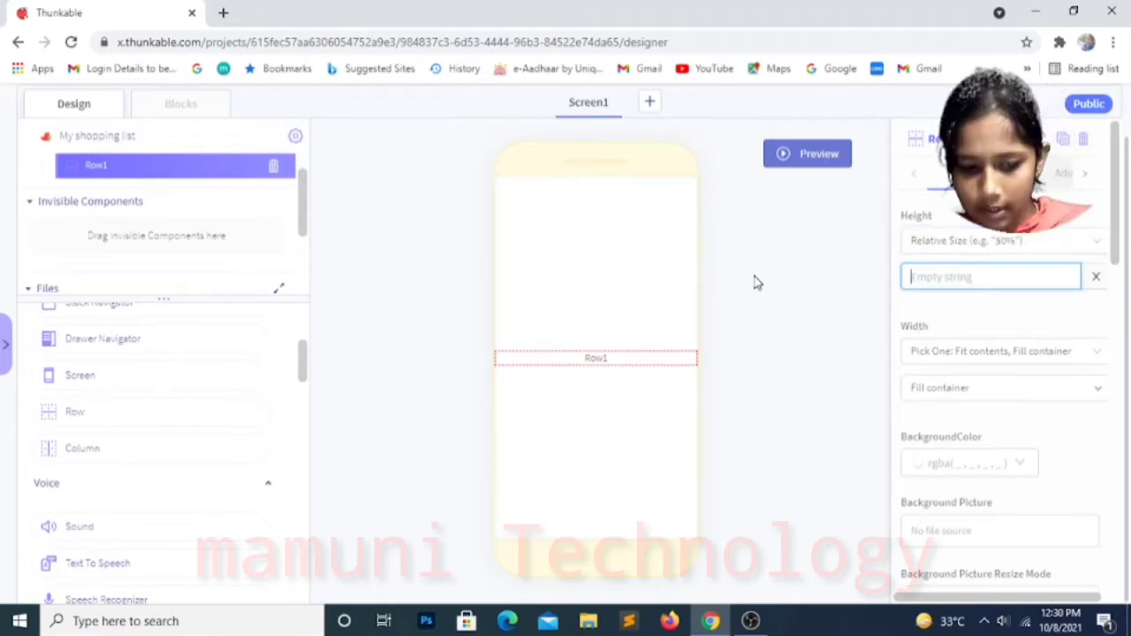
type("20%")
left_click(729, 329)
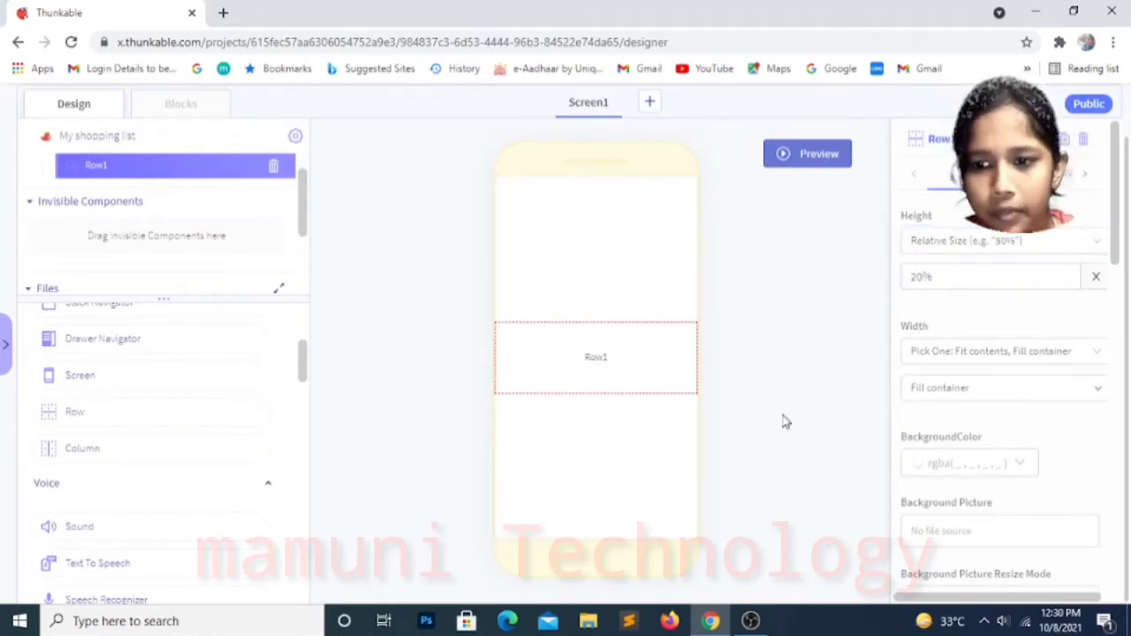
- Examine the row's remaining properties, including width, background, alignment, scrolling, margin and padding
left_click(942, 387)
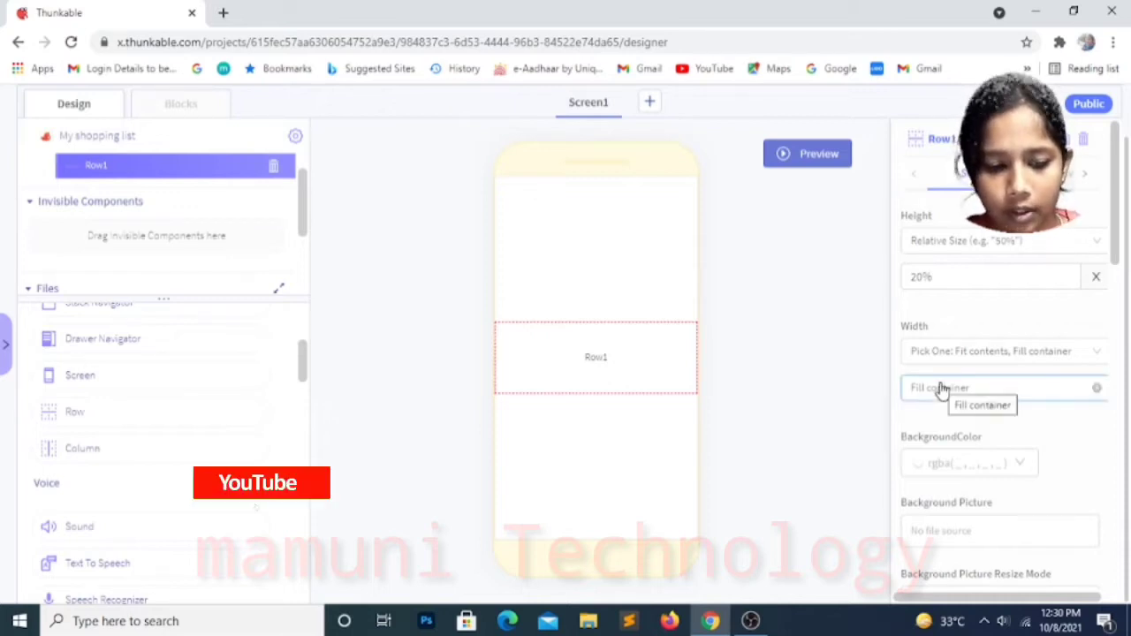
scroll(944, 446, "down", 2)
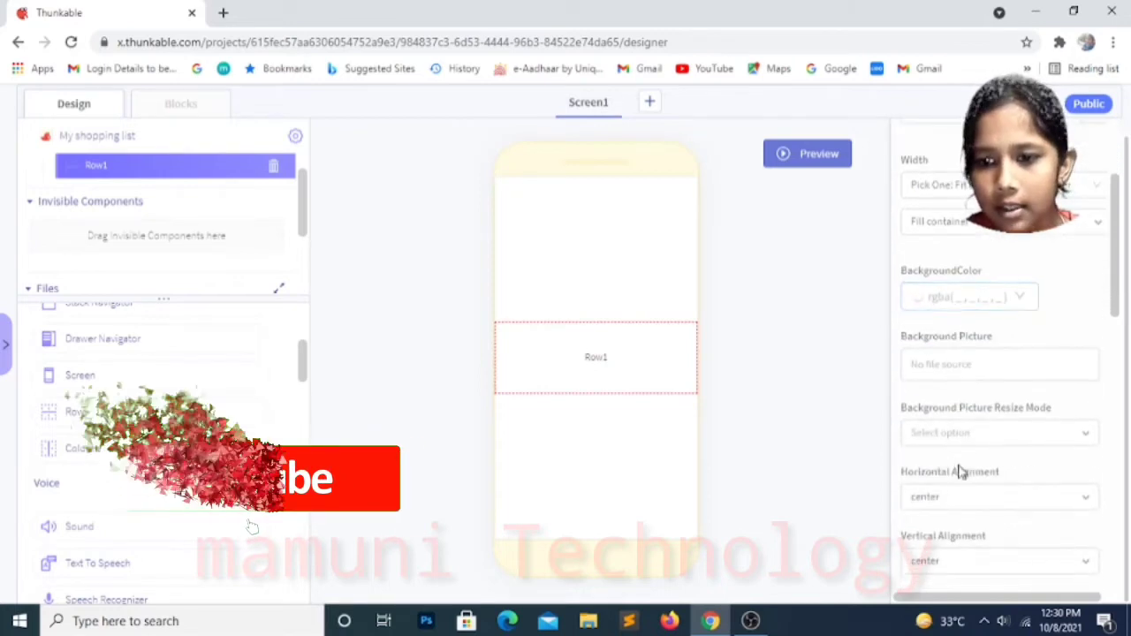
scroll(961, 472, "down", 2)
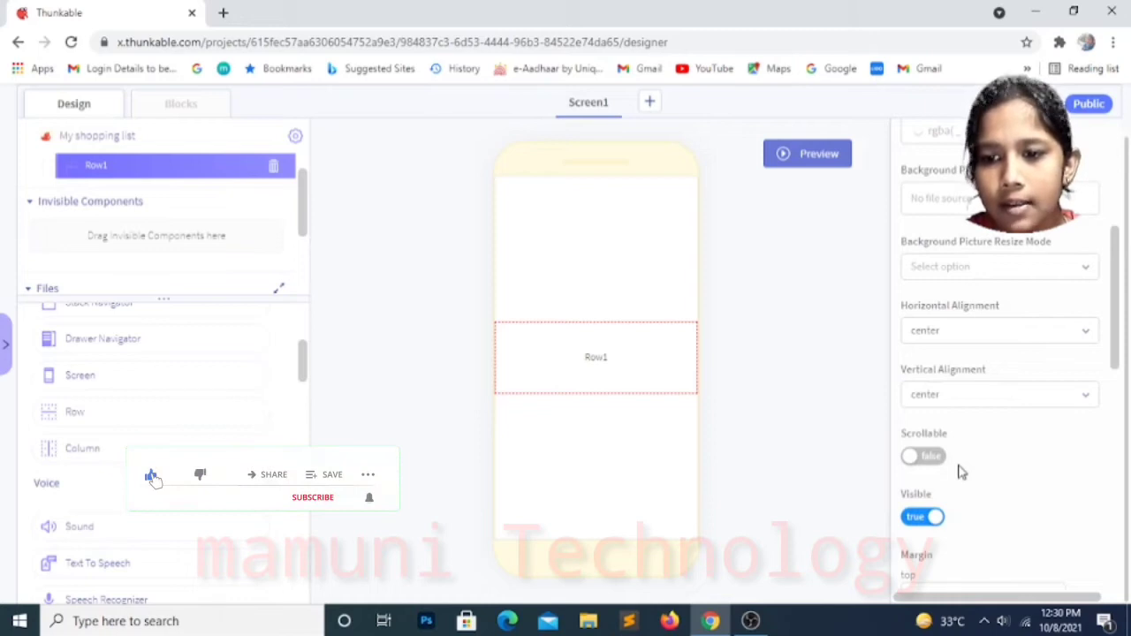
scroll(971, 437, "down", 4)
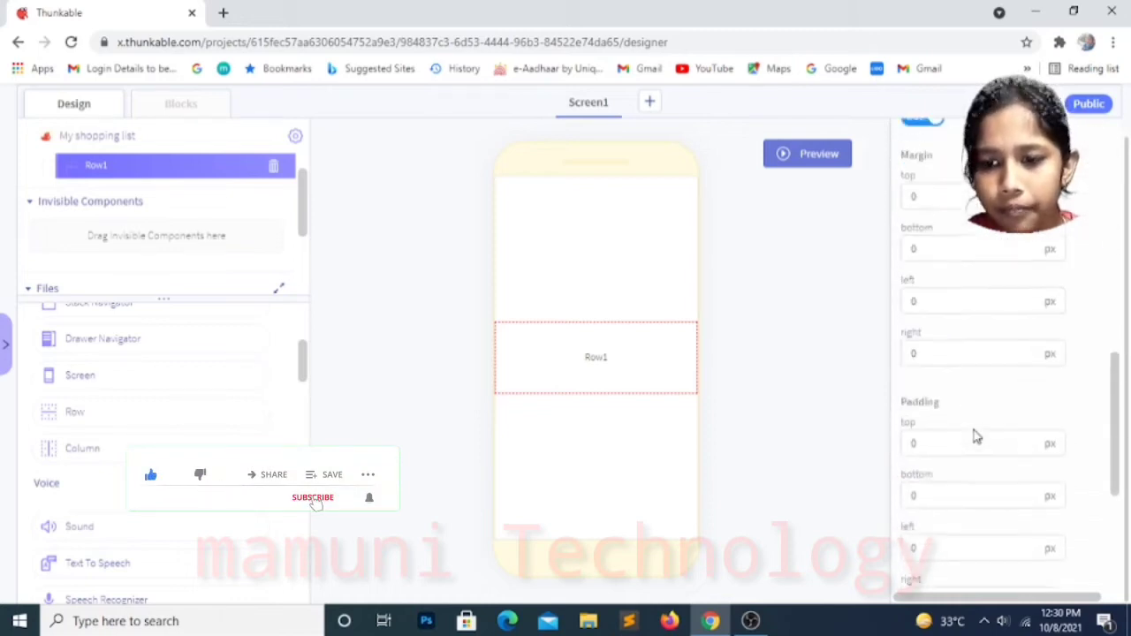
scroll(975, 436, "down", 3)
scroll(974, 436, "up", 7)
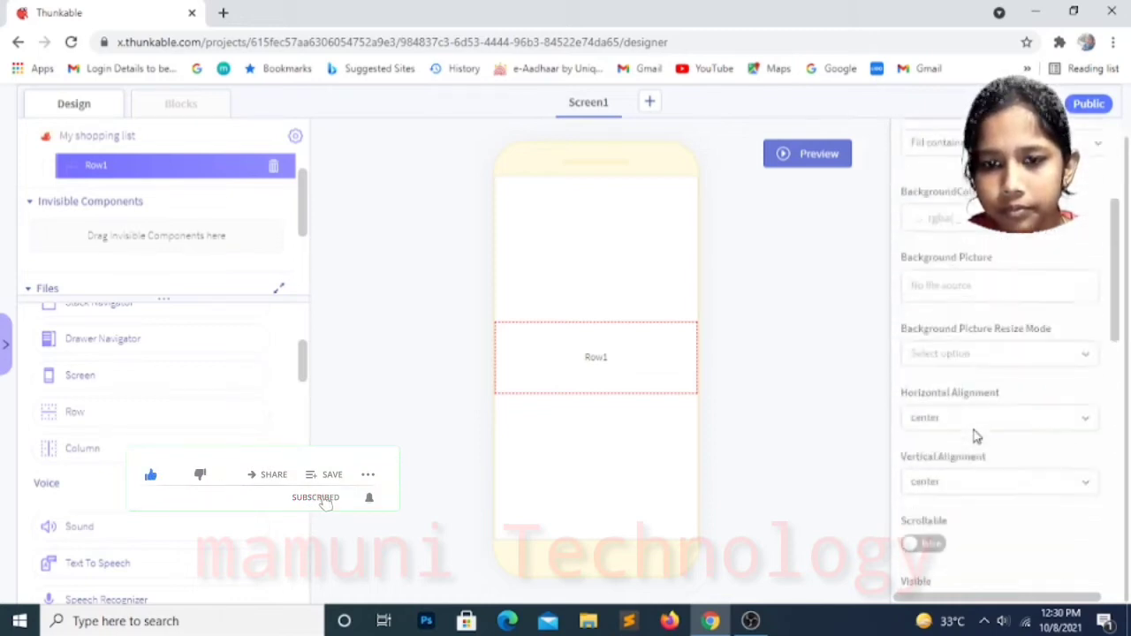
scroll(976, 436, "up", 4)
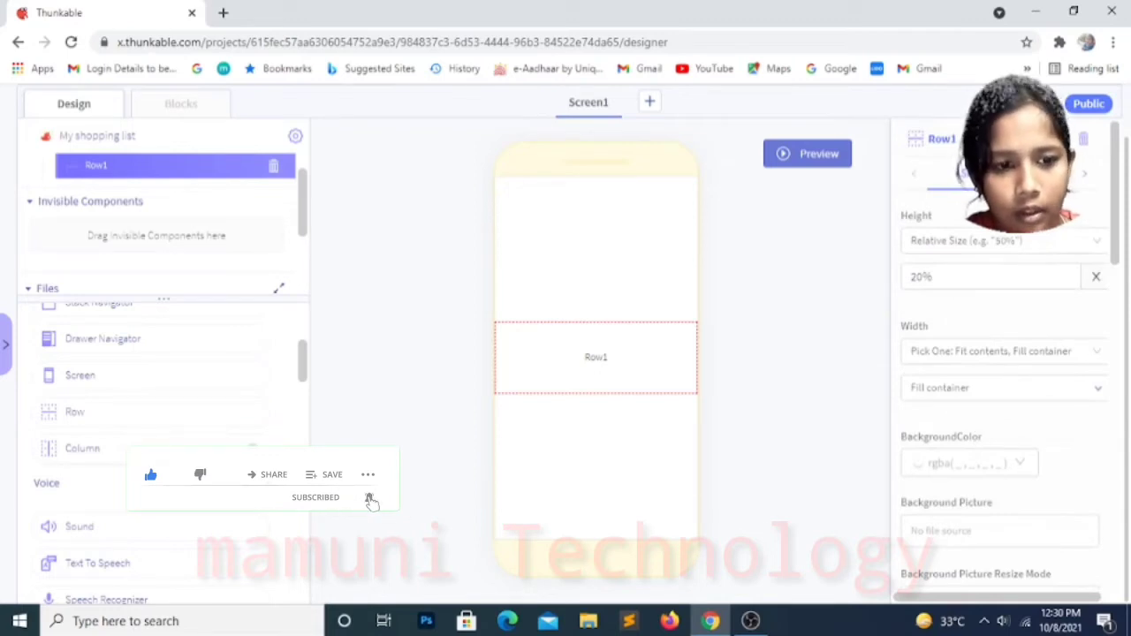
scroll(164, 436, "up", 5)
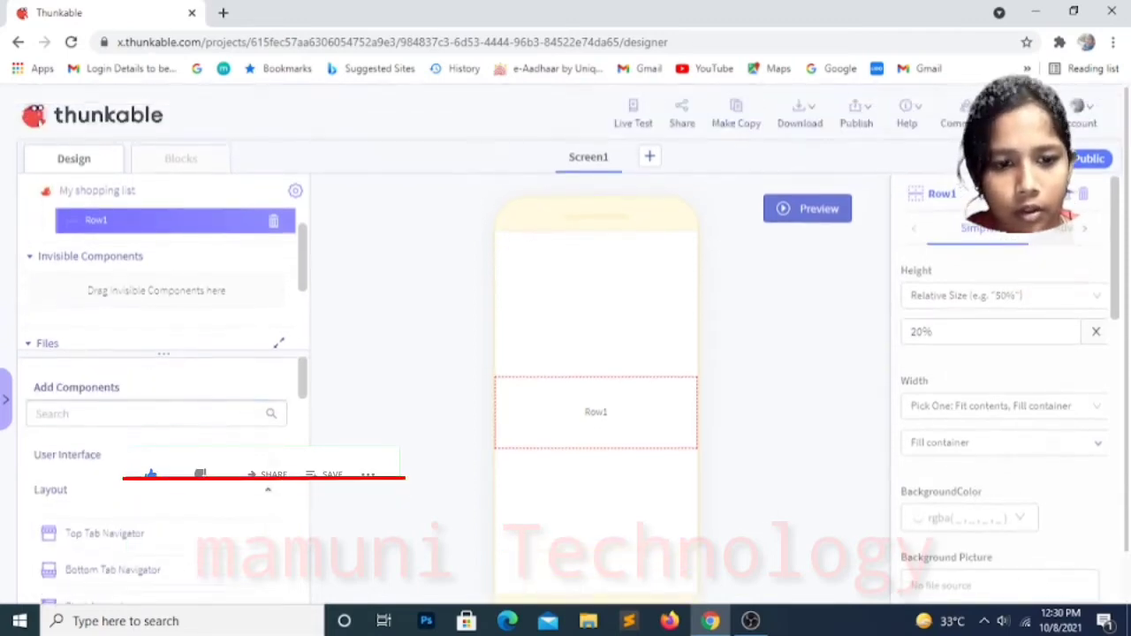
- Add a Button inside the row and set its text to "My Shopping List"
left_click(207, 456)
left_click_drag(154, 507, 176, 245)
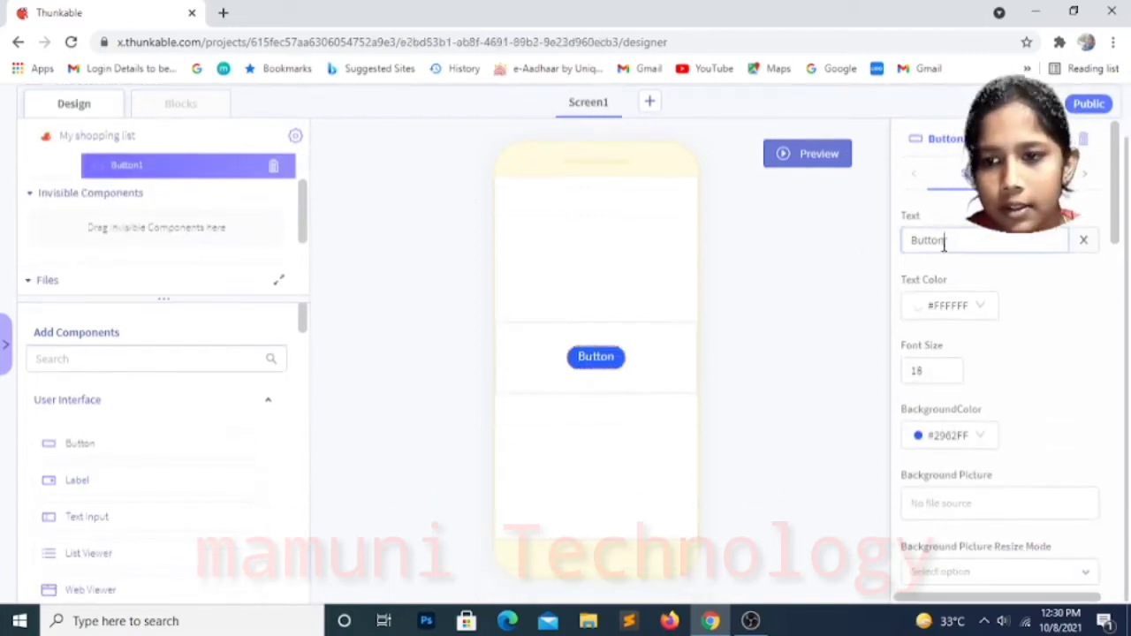
left_click_drag(943, 244, 834, 259)
key("BackSpace")
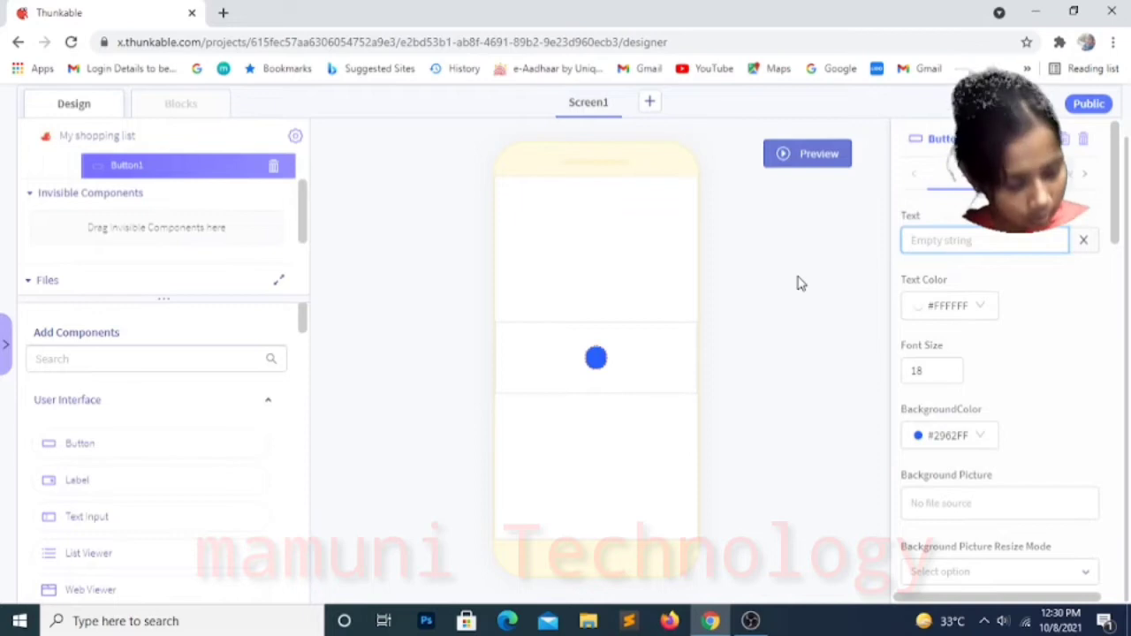
type("My S")
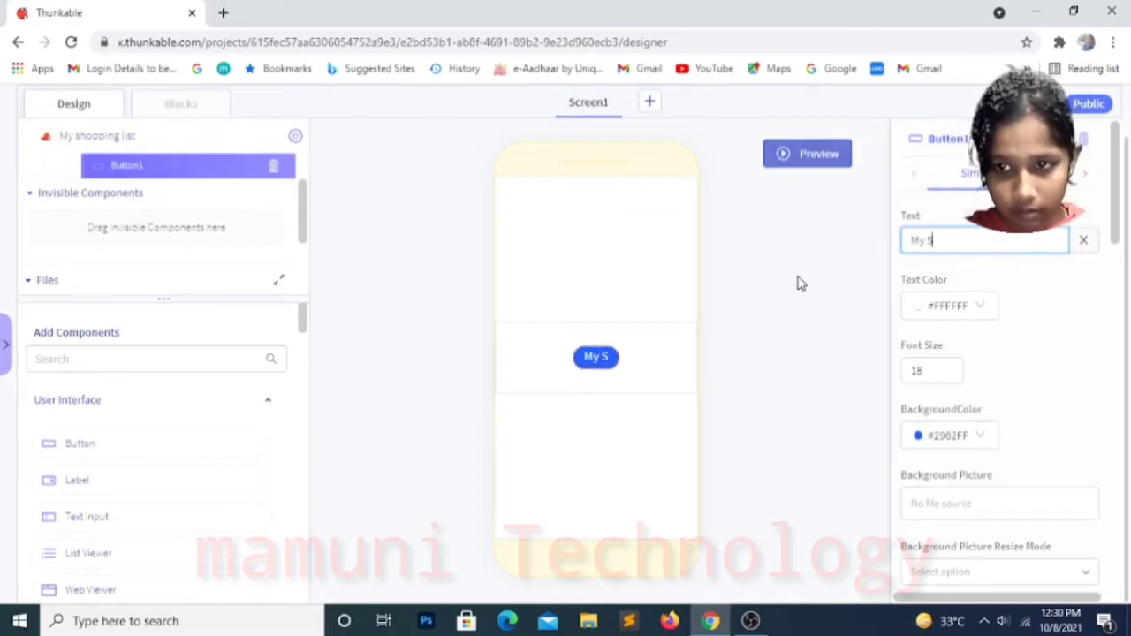
type("hopp")
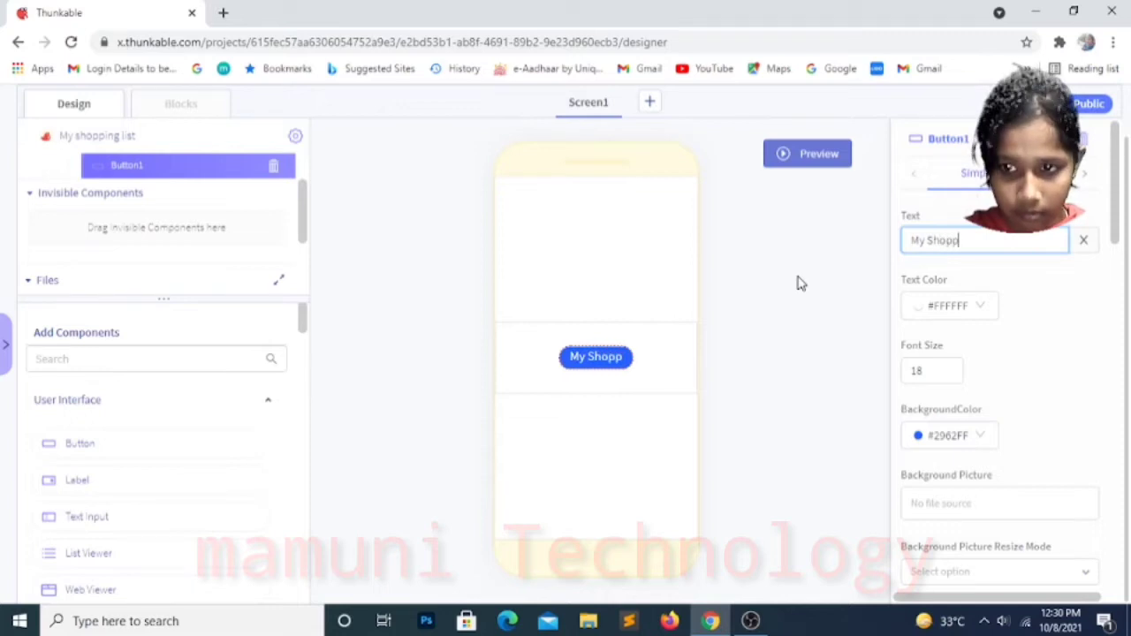
type("i")
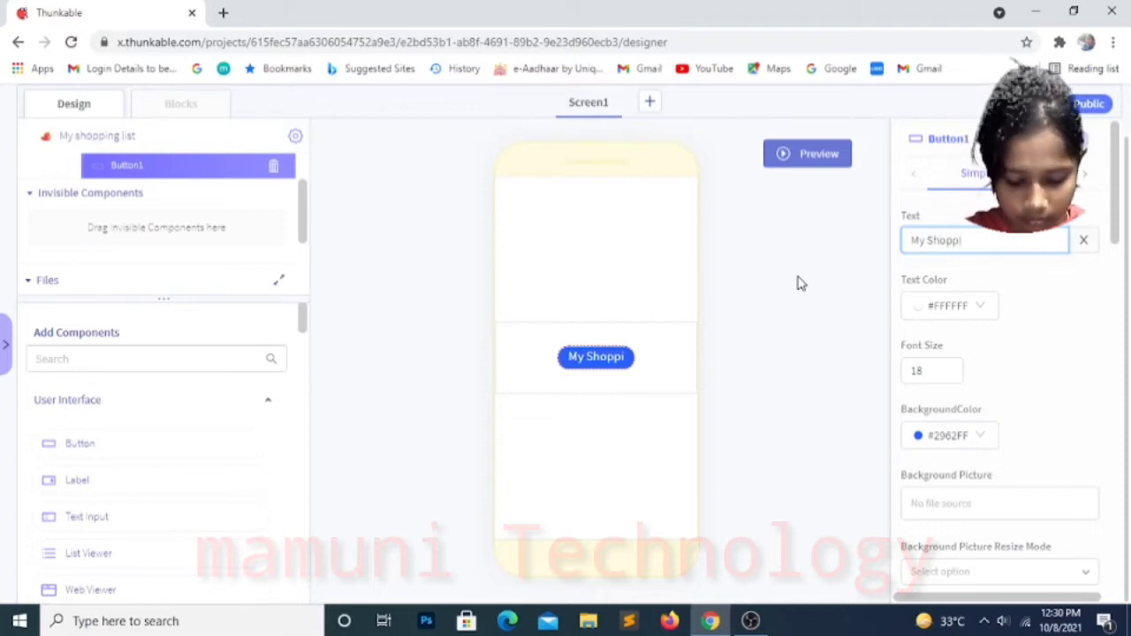
type("ng")
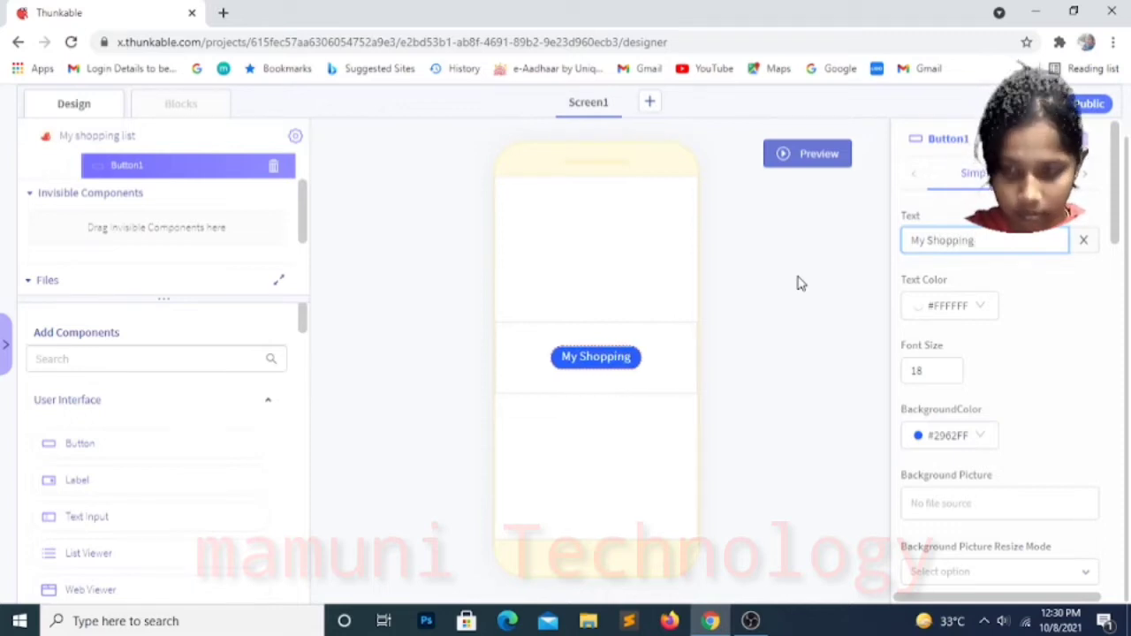
type(" Li")
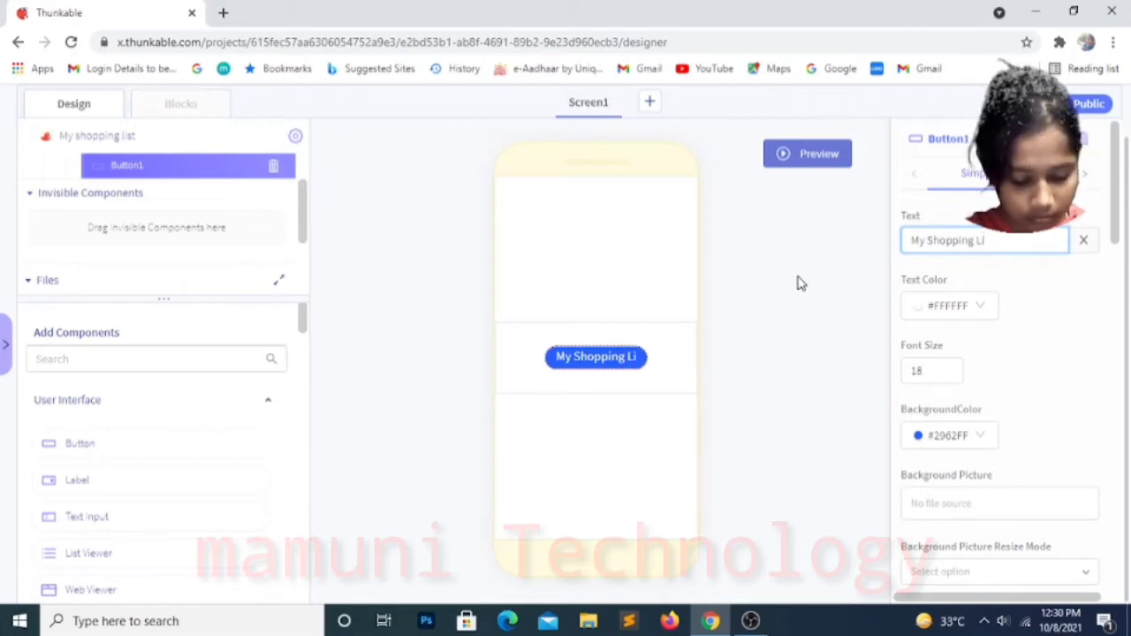
type("st")
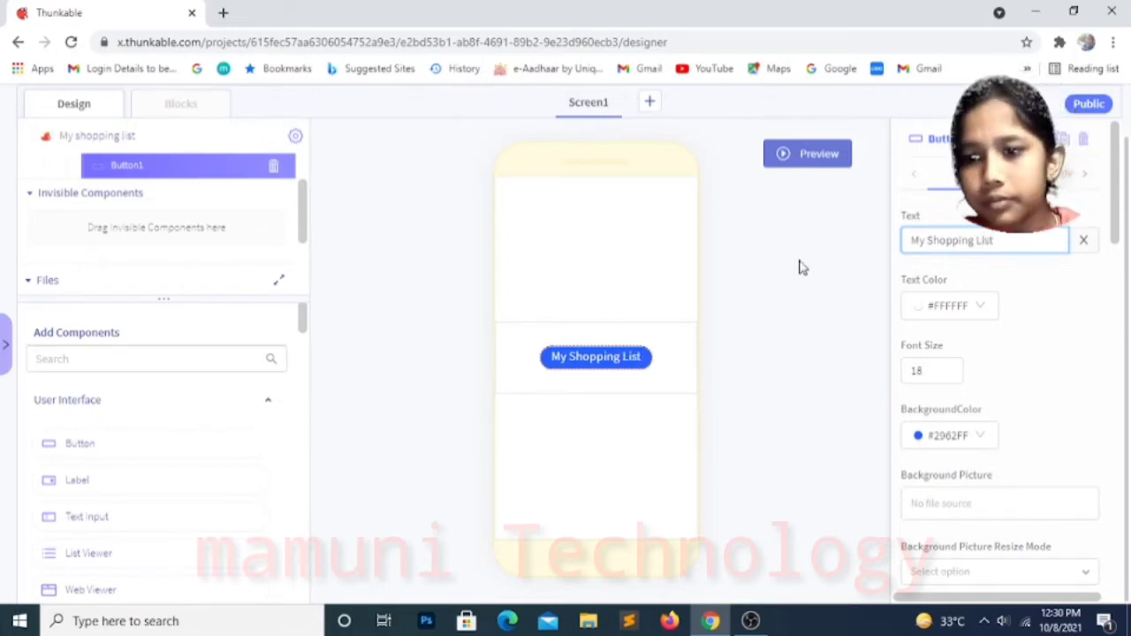
- Set the button's text color to orange, rgba(245, 166, 35, 1), and its font size to 24
left_click(954, 309)
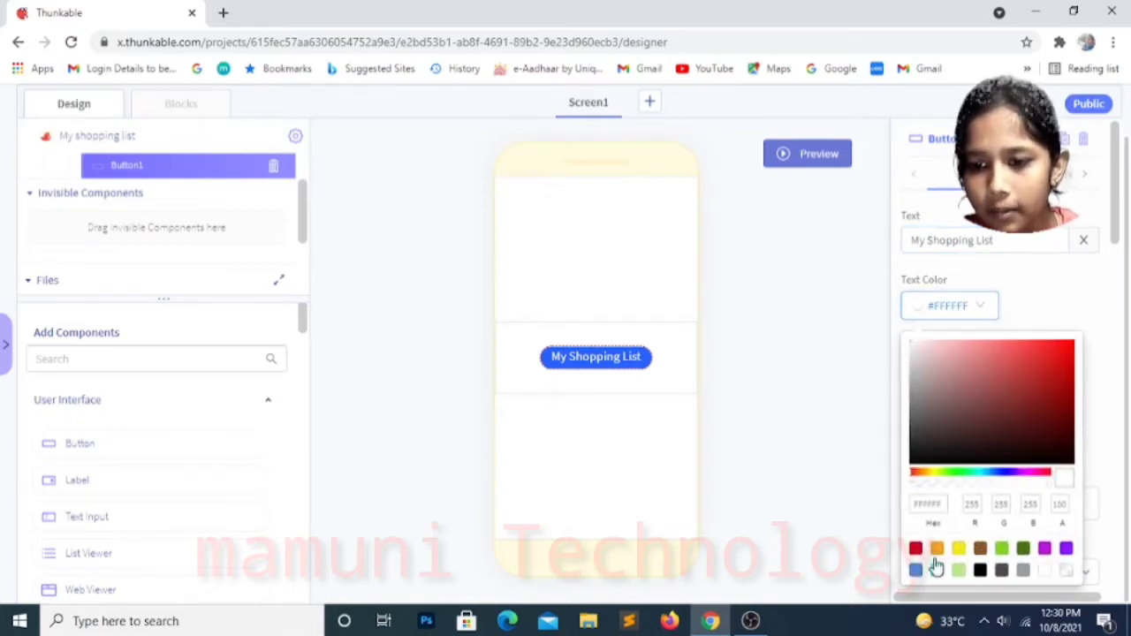
left_click(939, 549)
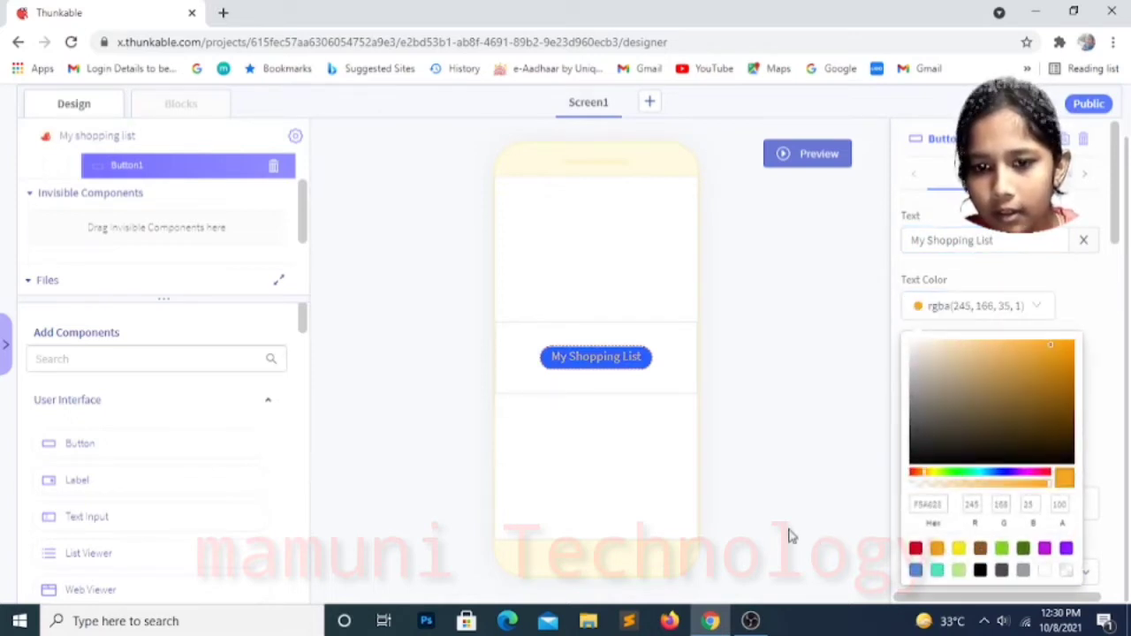
left_click_drag(937, 371, 827, 381)
key("BackSpace")
type("2")
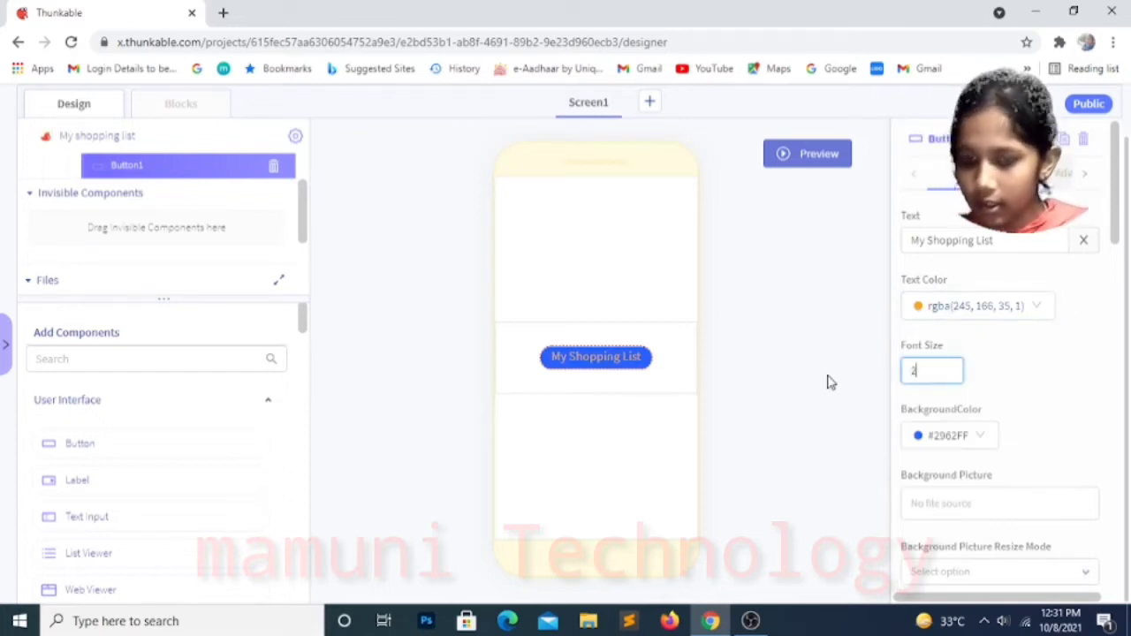
type("4")
left_click(823, 423)
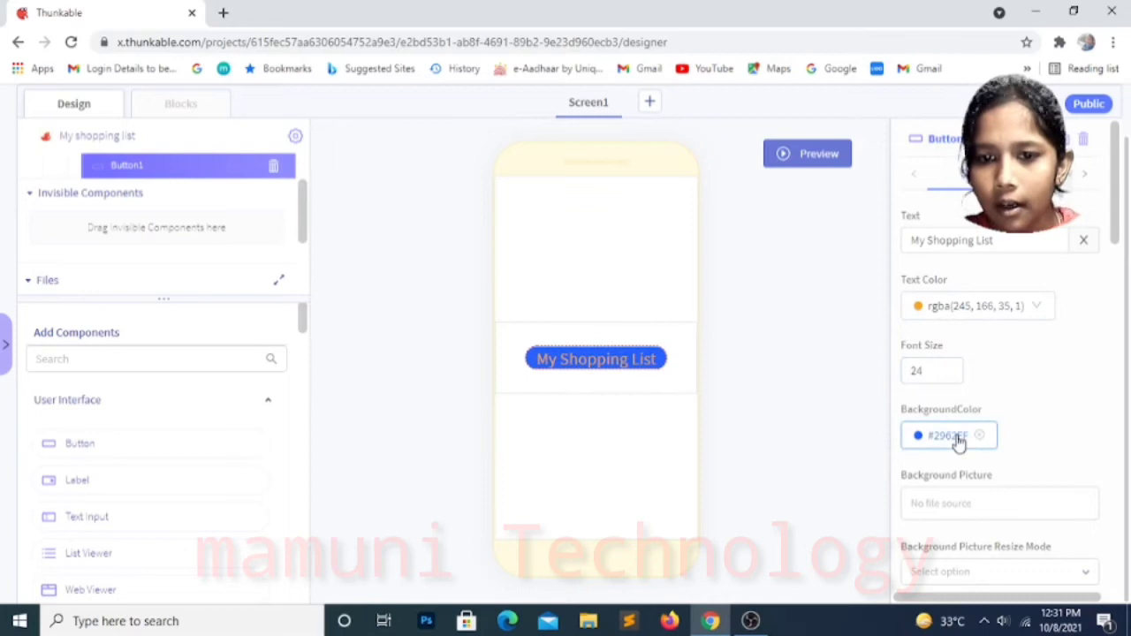
- Clear the button's border radius so its corners are square
scroll(1012, 429, "down", 6)
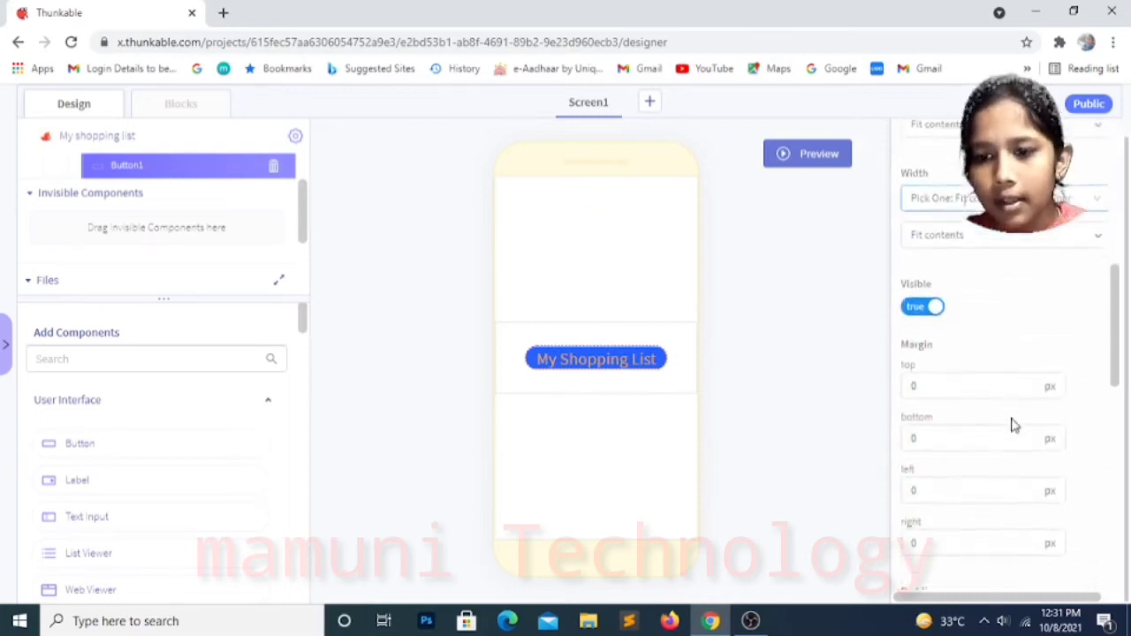
scroll(1011, 424, "down", 5)
left_click(1001, 345)
double_click(1002, 345)
key("BackSpace")
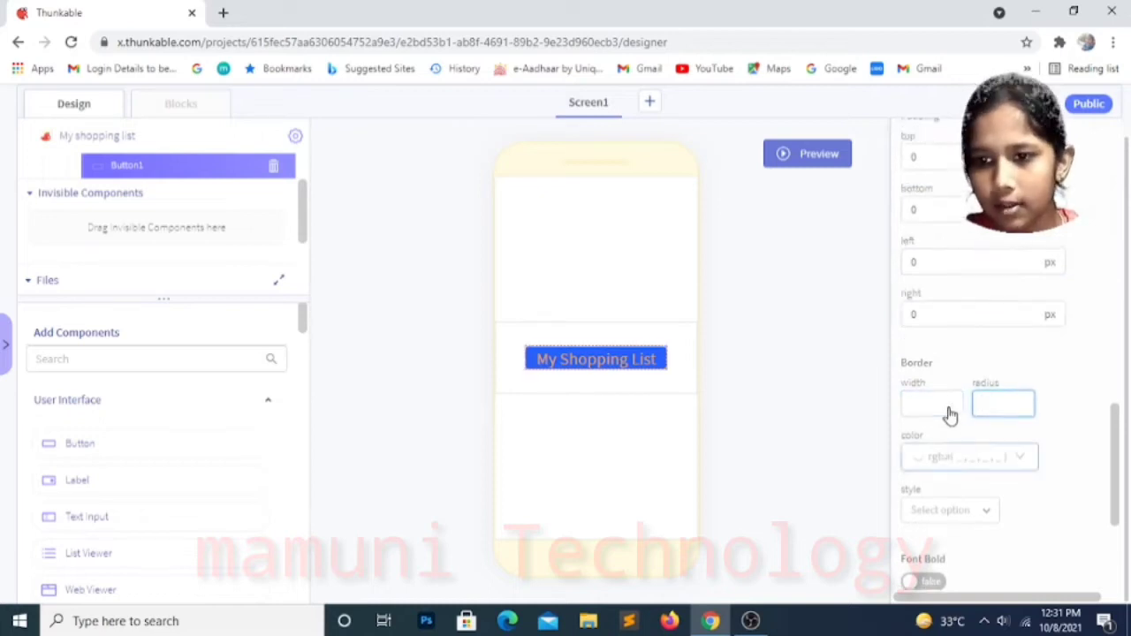
scroll(949, 414, "up", 6)
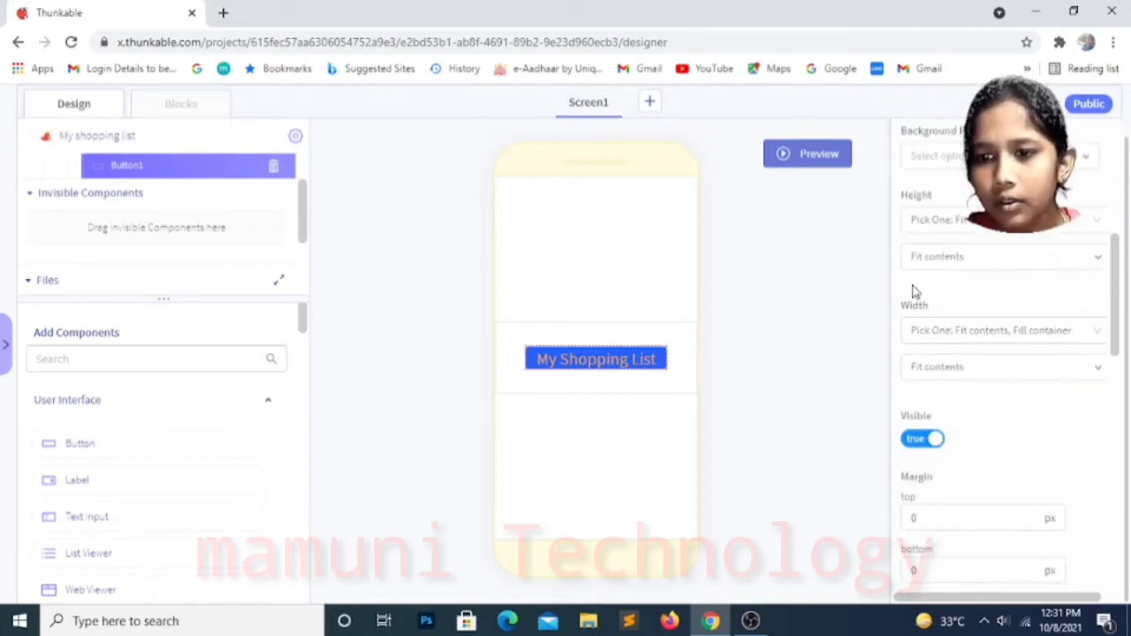
- Set the "My Shopping List" button's height and width to Fill container
left_click(993, 261)
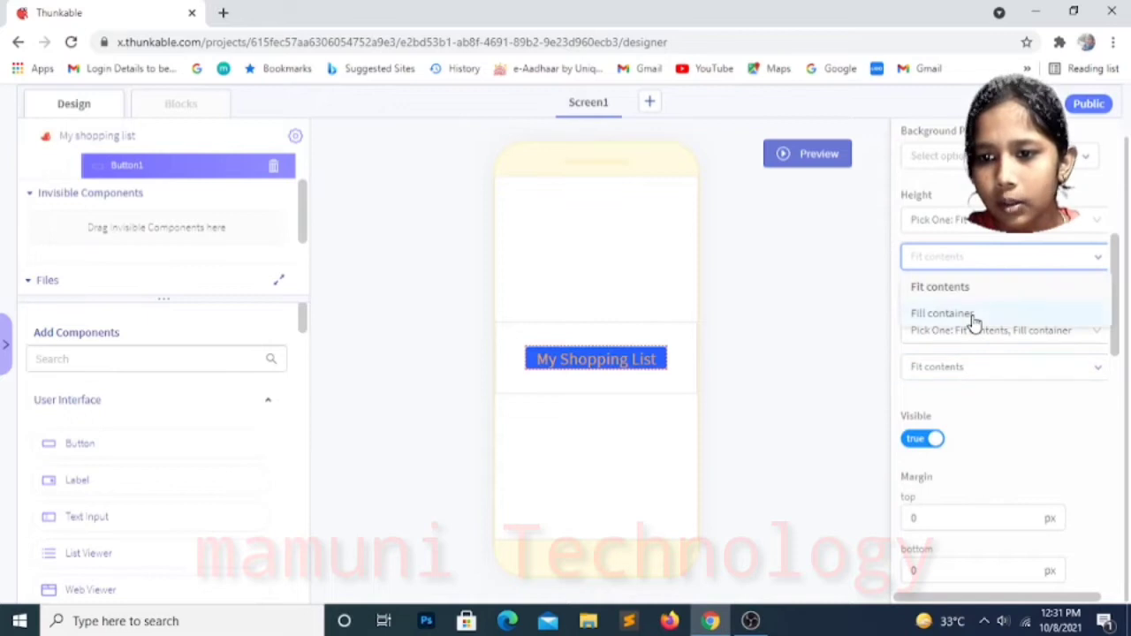
left_click(970, 314)
left_click(976, 368)
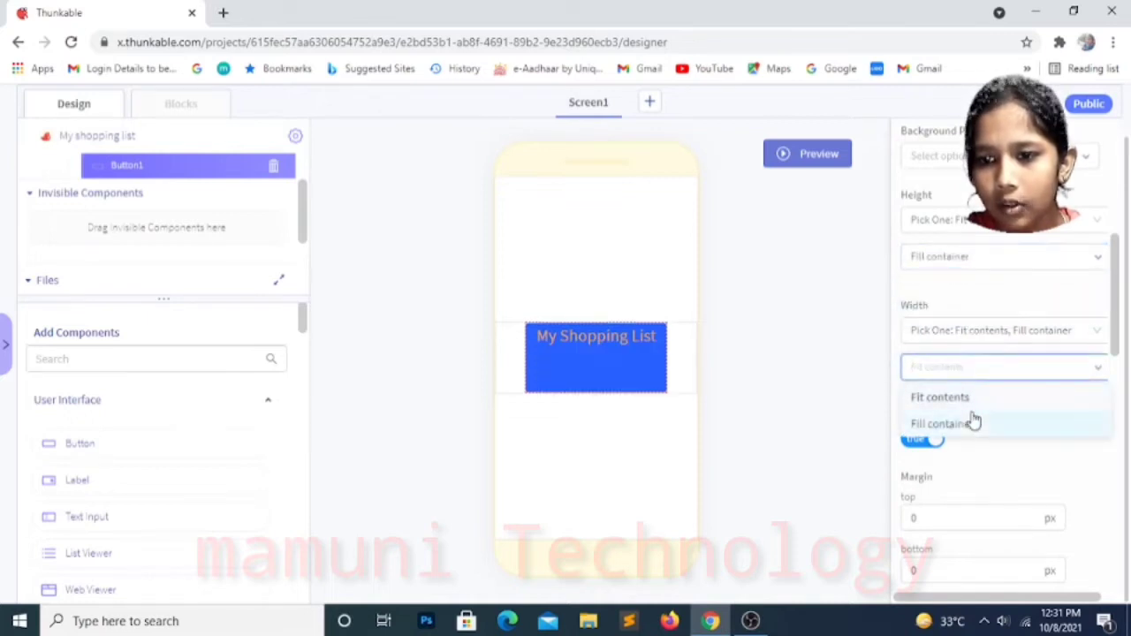
left_click(972, 420)
- Set the "My Shopping List" button's background color to purple, rgba(189, 16, 224, 1)
scroll(977, 351, "up", 5)
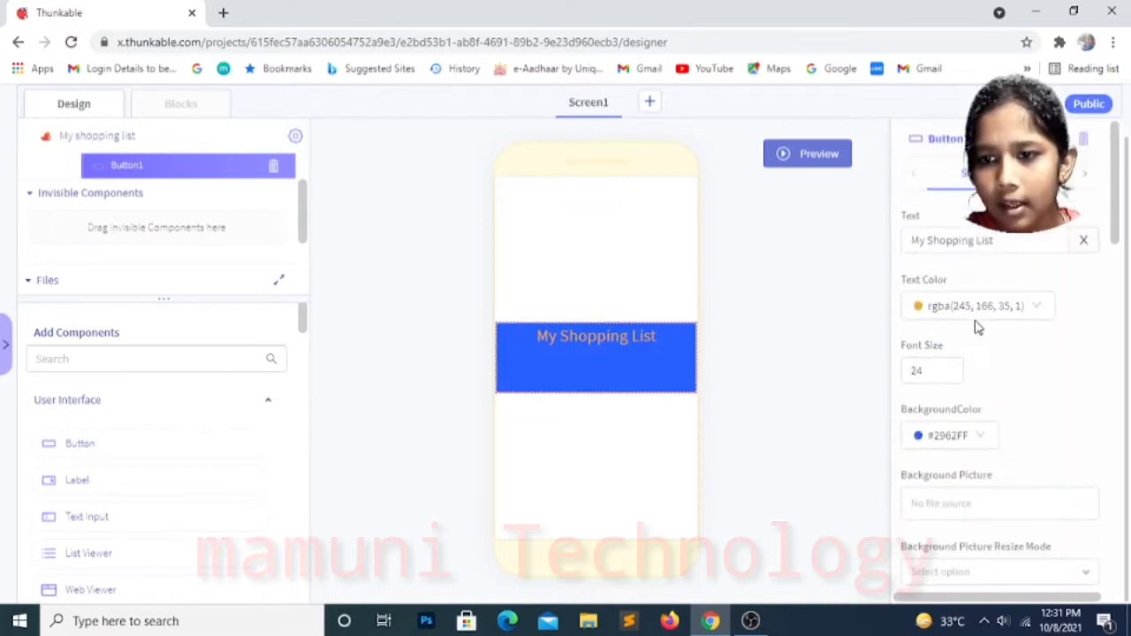
left_click(945, 439)
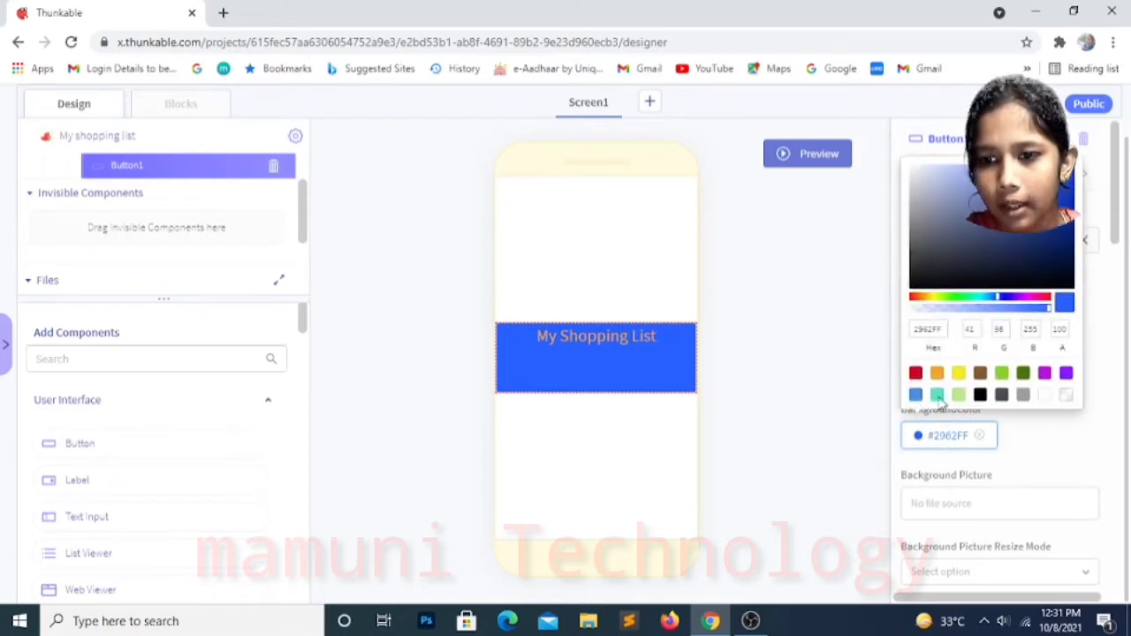
left_click(1044, 374)
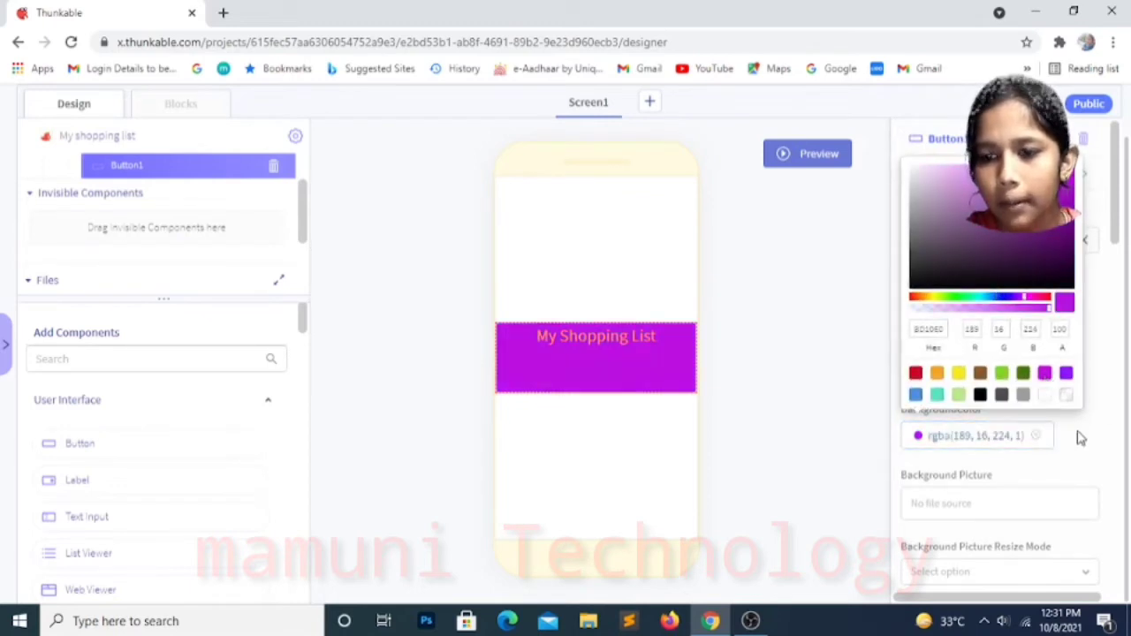
left_click(1080, 438)
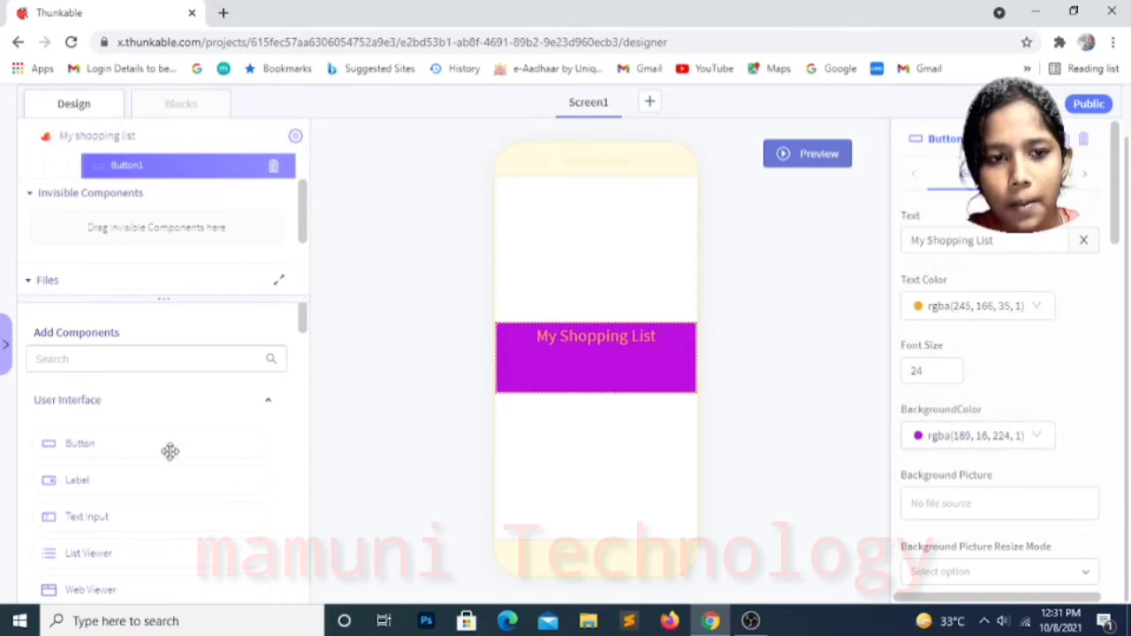
- Add a second Row directly below the header row and place a Column inside it
left_click(280, 404)
scroll(134, 480, "down", 2)
left_click_drag(142, 501, 482, 406)
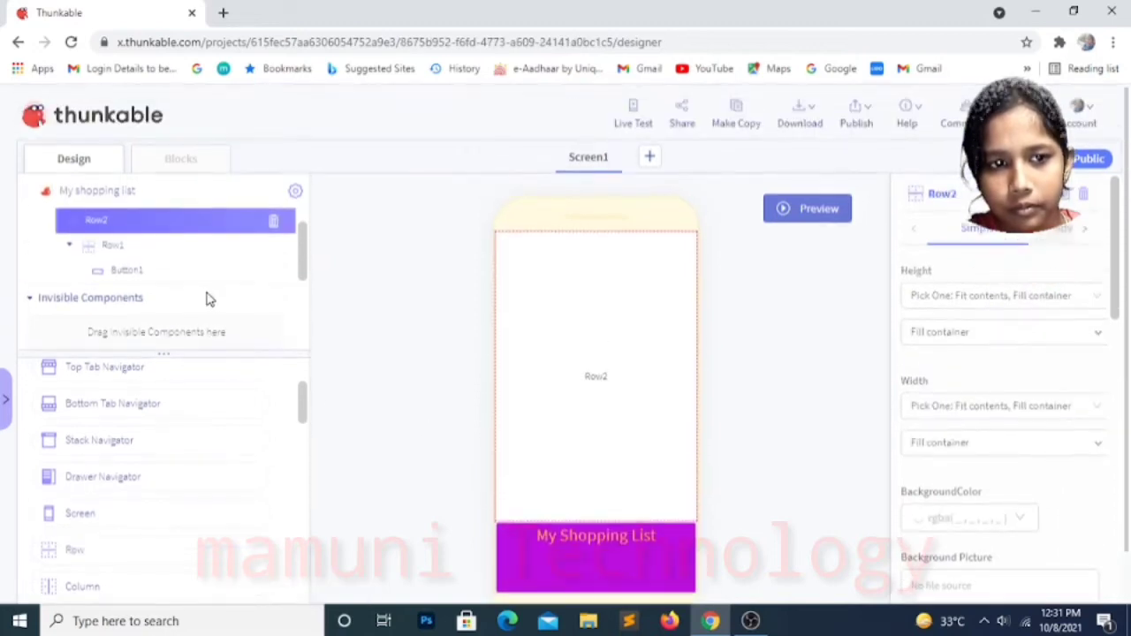
mouse_move(144, 243)
left_mouse_down()
mouse_move(151, 221)
mouse_move(159, 235)
mouse_move(130, 247)
left_mouse_up()
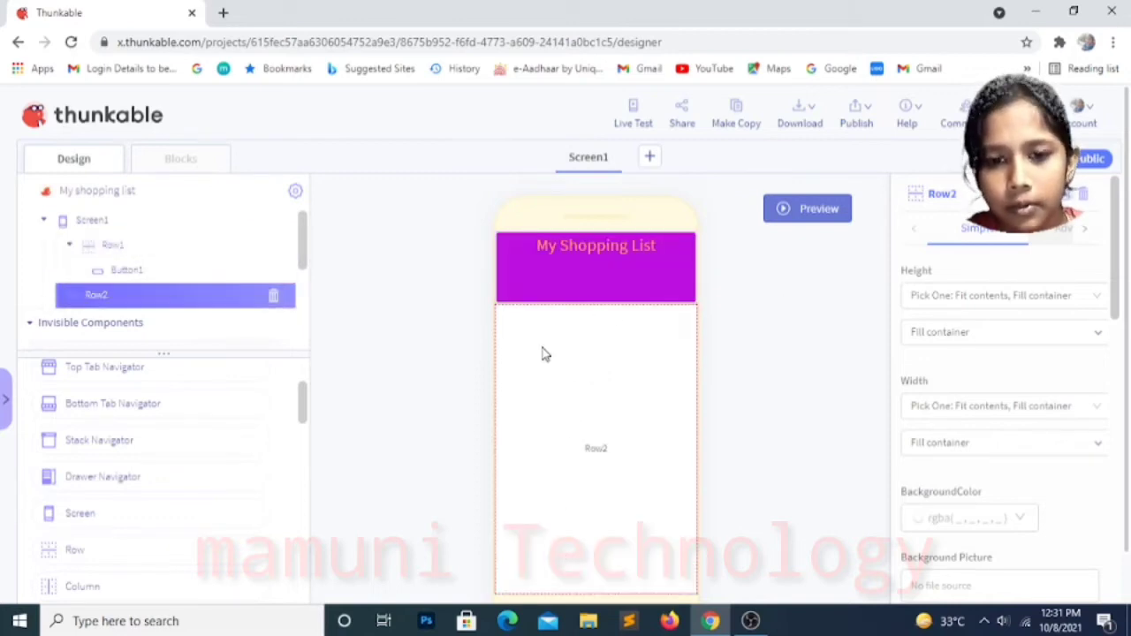
scroll(131, 455, "down", 1)
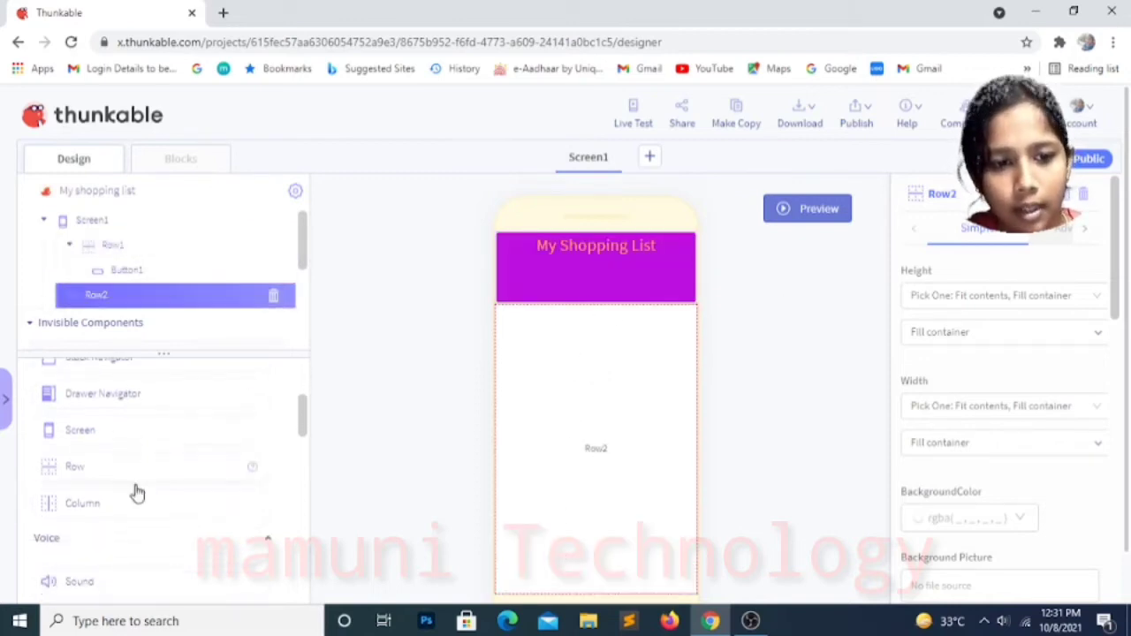
left_click_drag(132, 497, 601, 417)
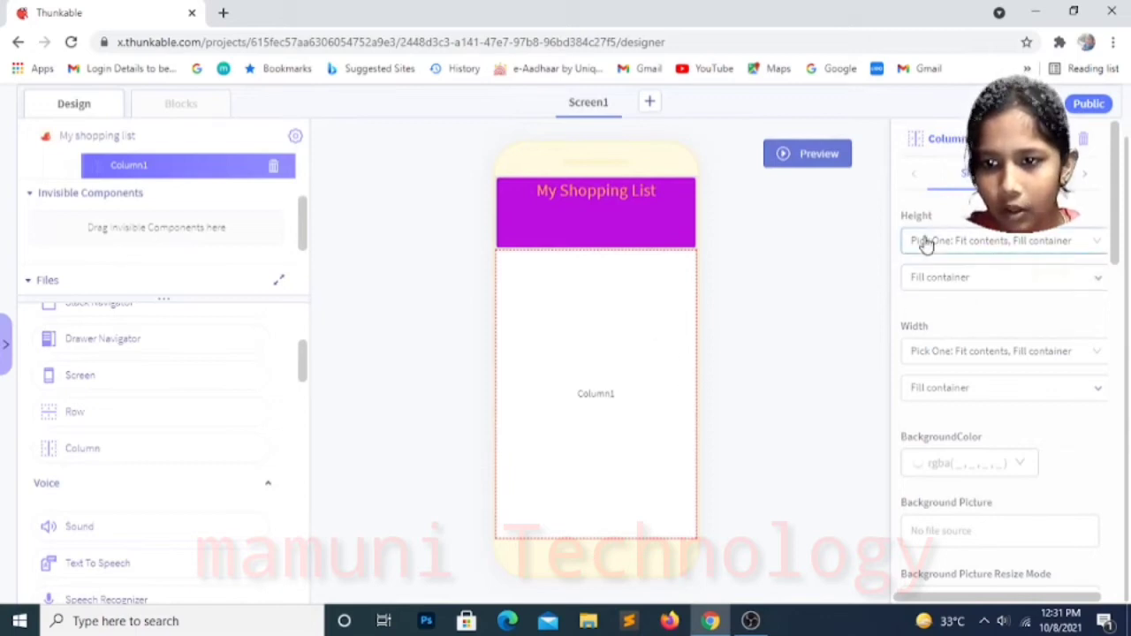
- Change the column's height to a relative size of 80%
left_click(961, 281)
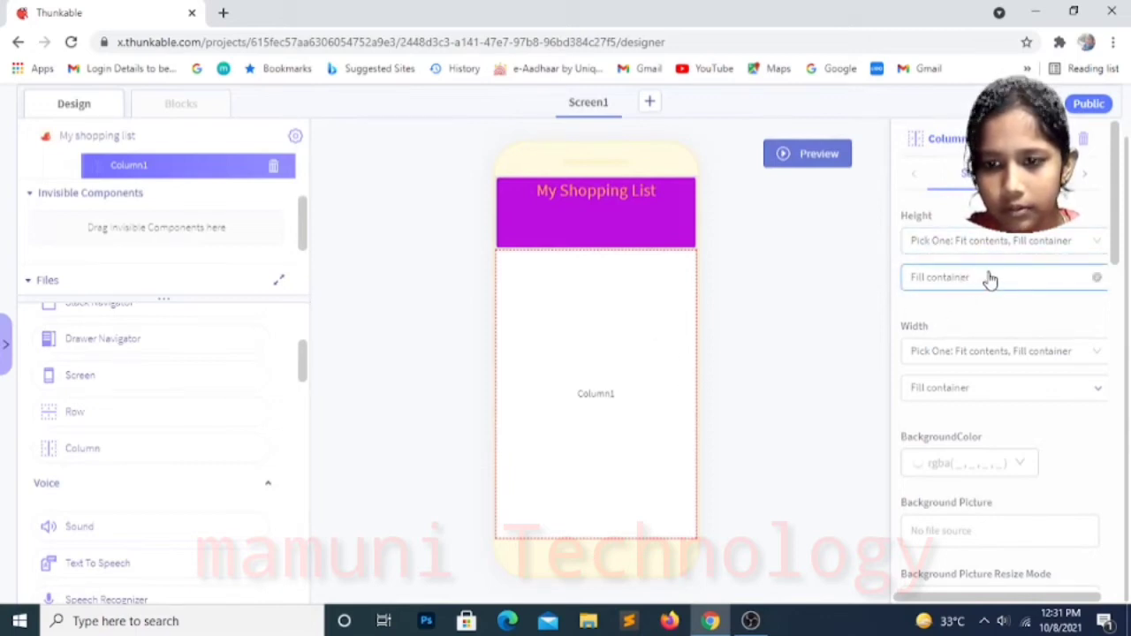
left_click(960, 240)
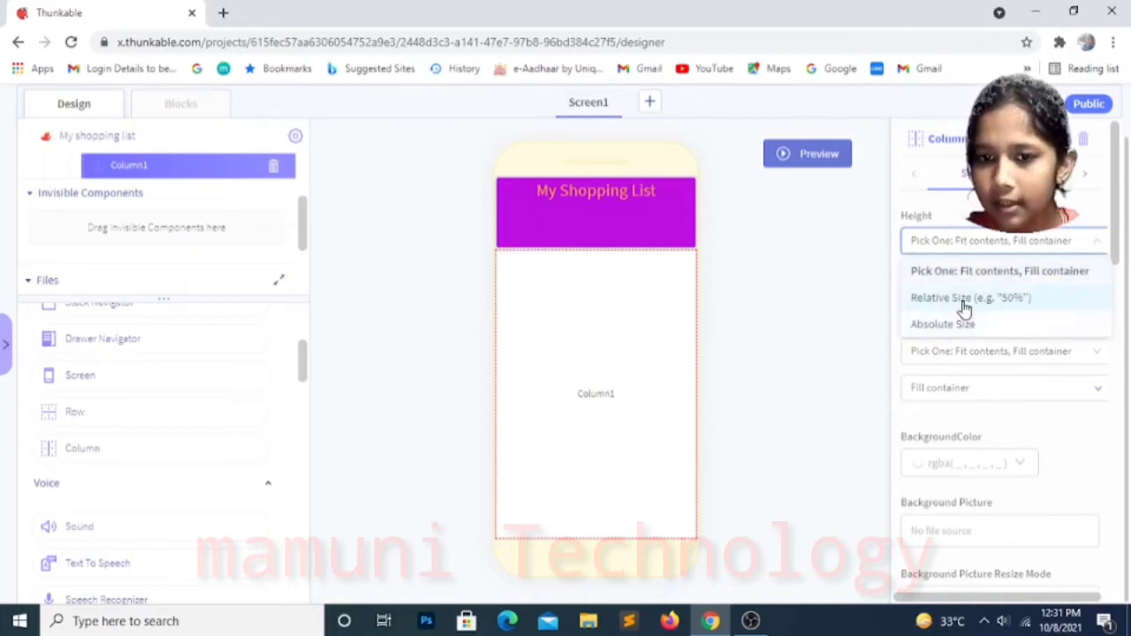
left_click(964, 300)
left_click_drag(972, 279, 853, 292)
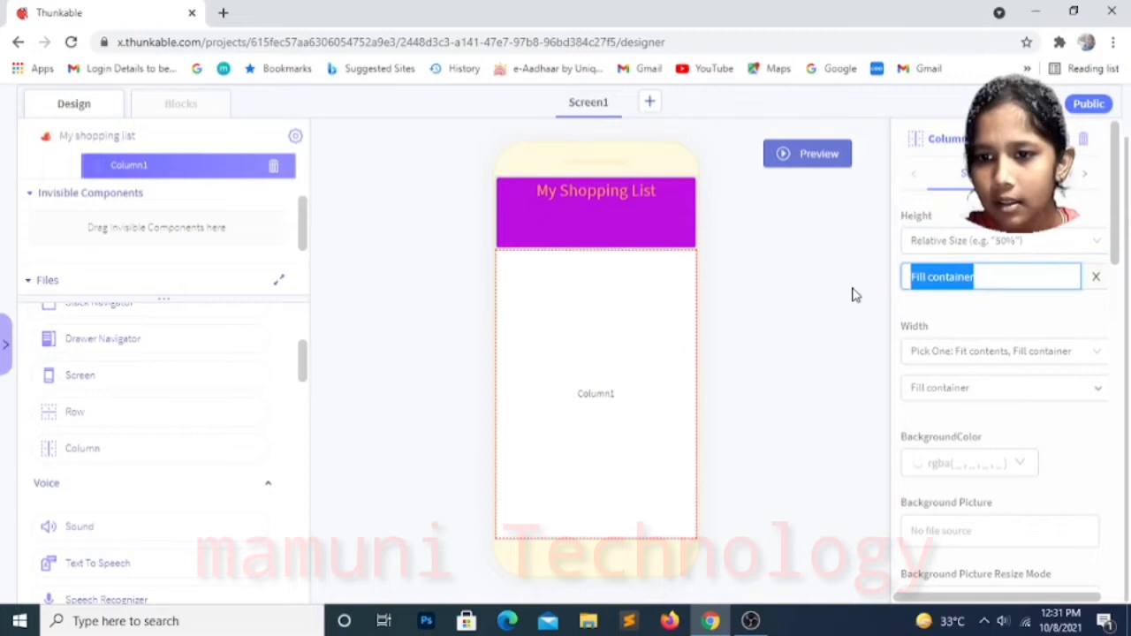
key("BackSpace")
type("8%")
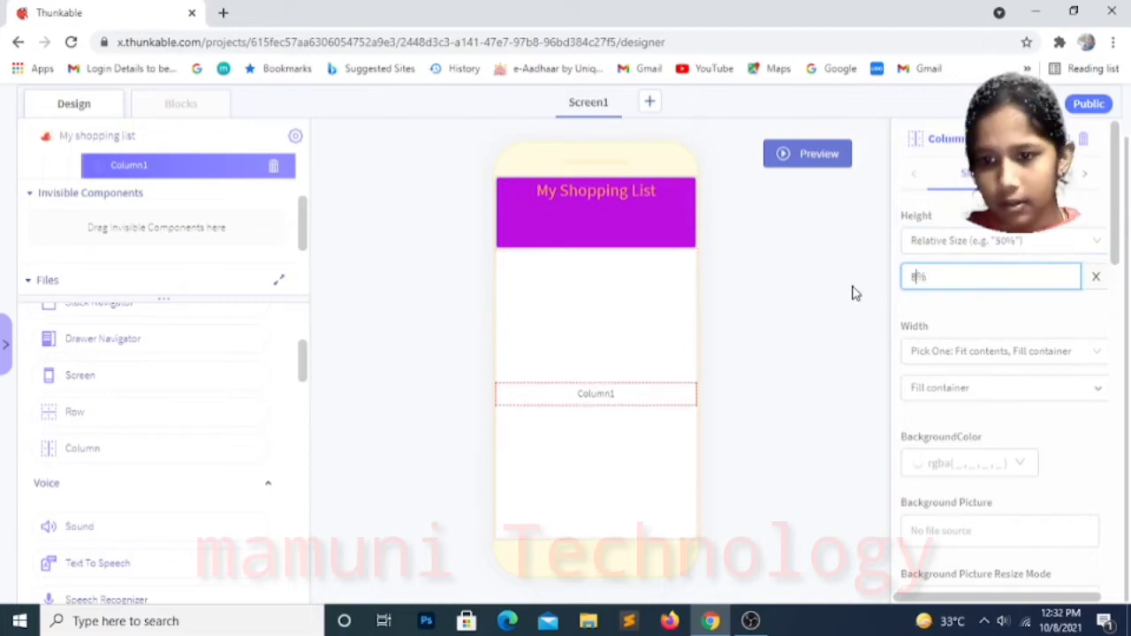
type("0")
left_click(854, 343)
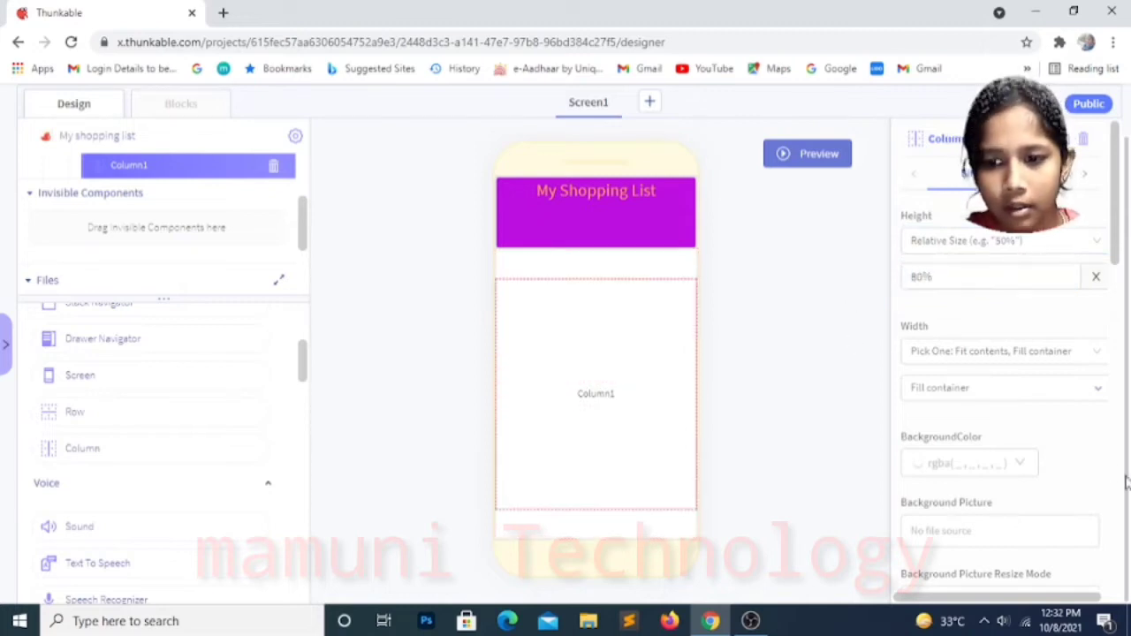
- Add a Text Input component inside the column
scroll(130, 436, "up", 3)
scroll(132, 459, "up", 3)
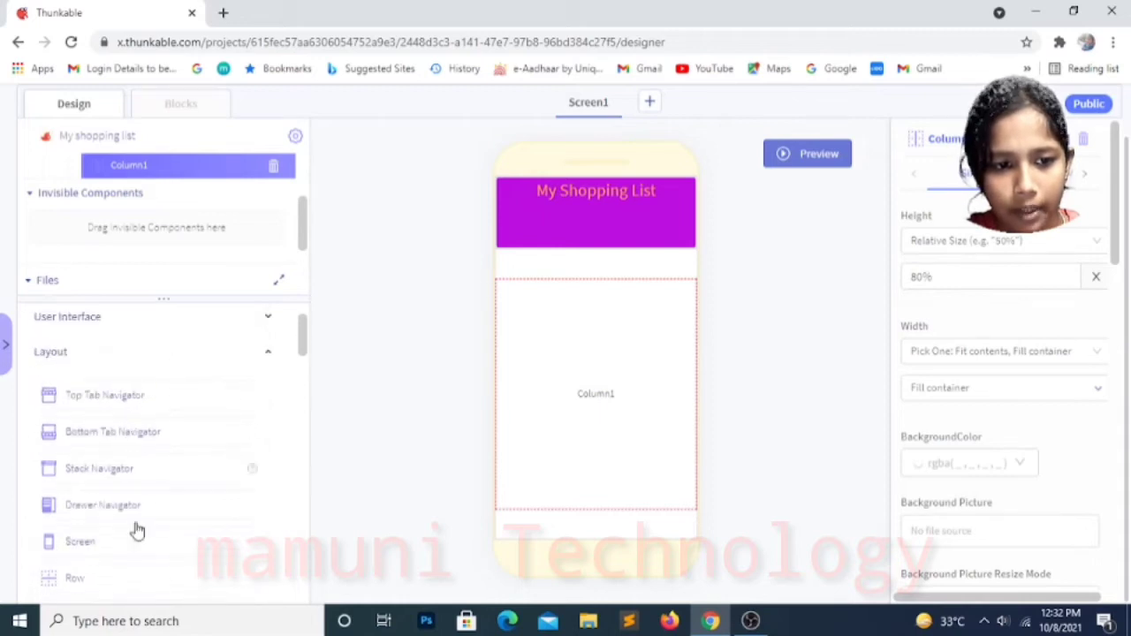
left_click(269, 411)
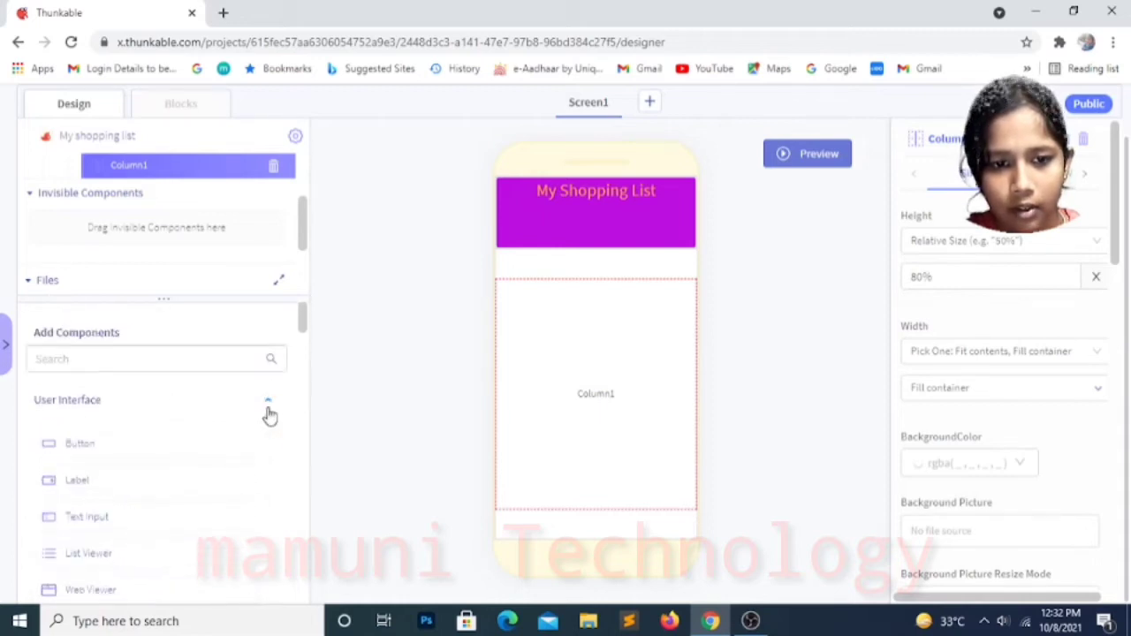
scroll(222, 472, "down", 2)
left_click_drag(108, 355, 591, 380)
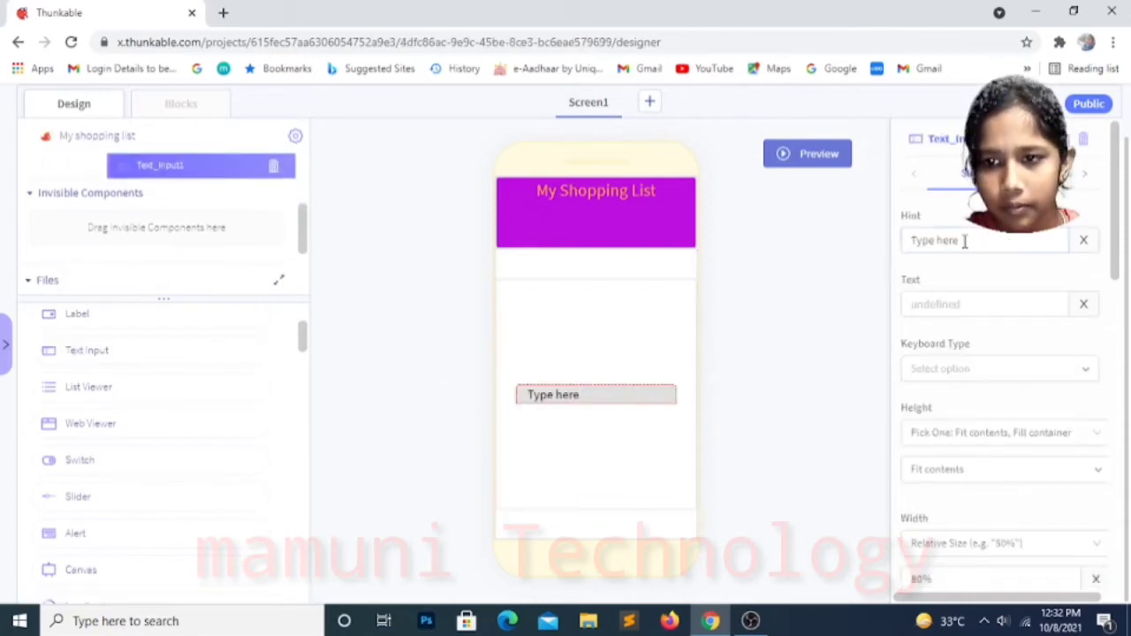
- Set the text input's hint to "Enter Item"
left_click_drag(965, 241, 841, 279)
key("BackSpace")
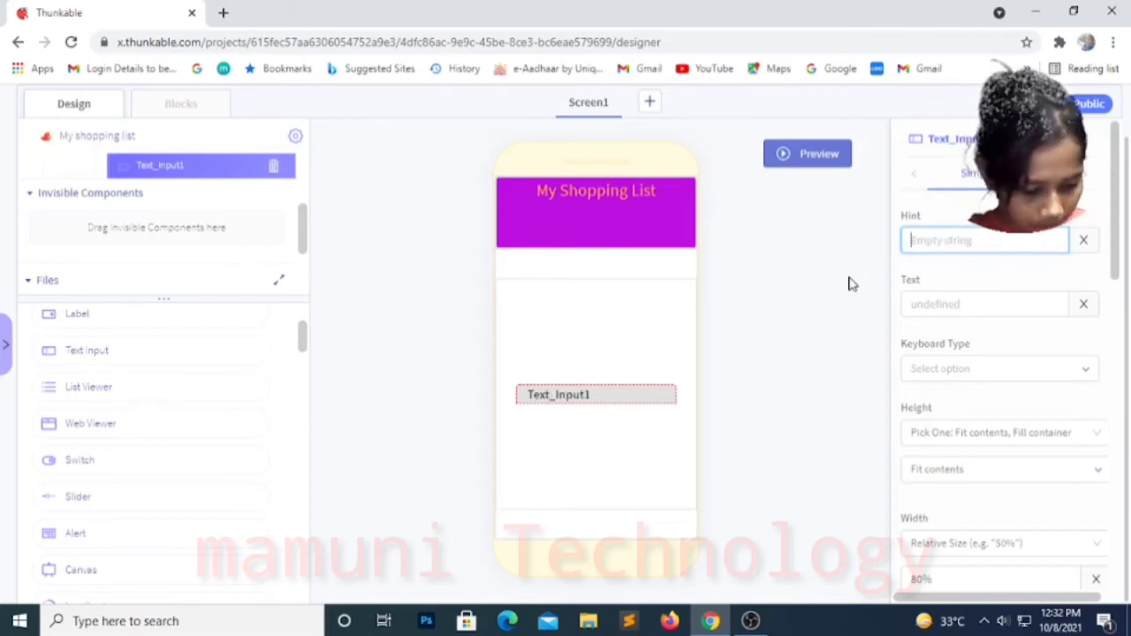
type("Ente")
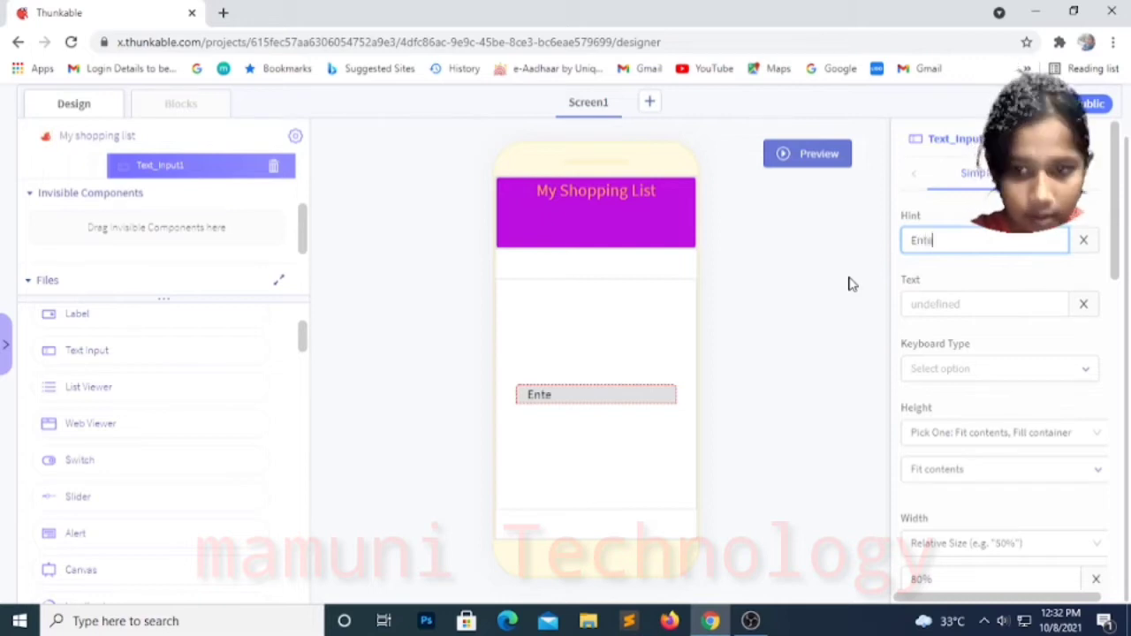
type("r Item")
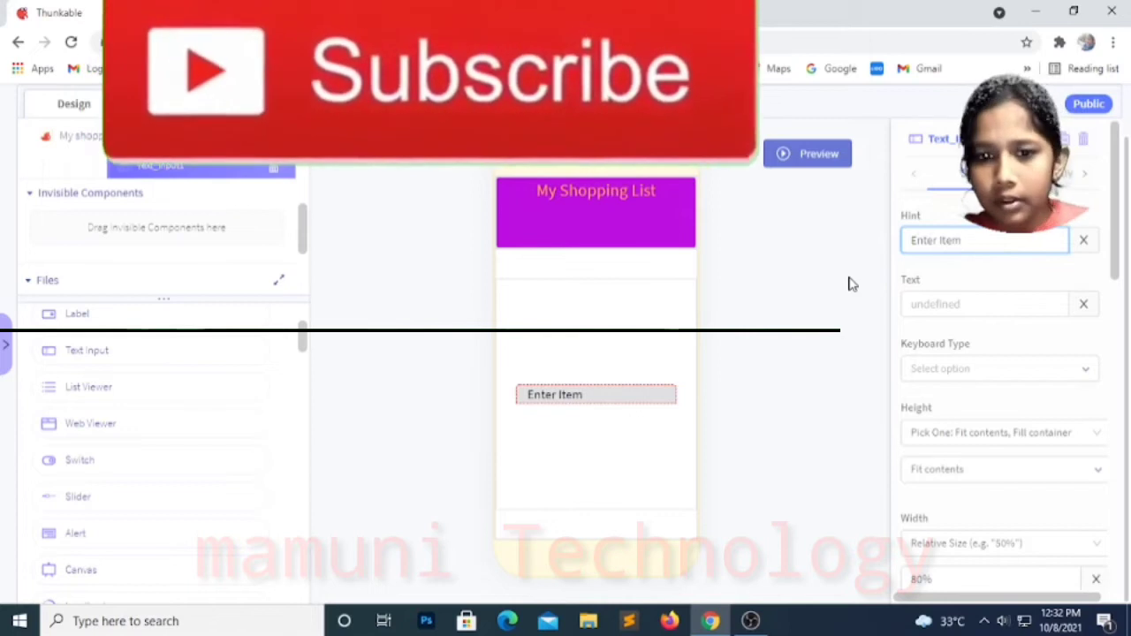
left_click(851, 417)
- Clear the column's relative height and set its height to Fill container
left_click(645, 311)
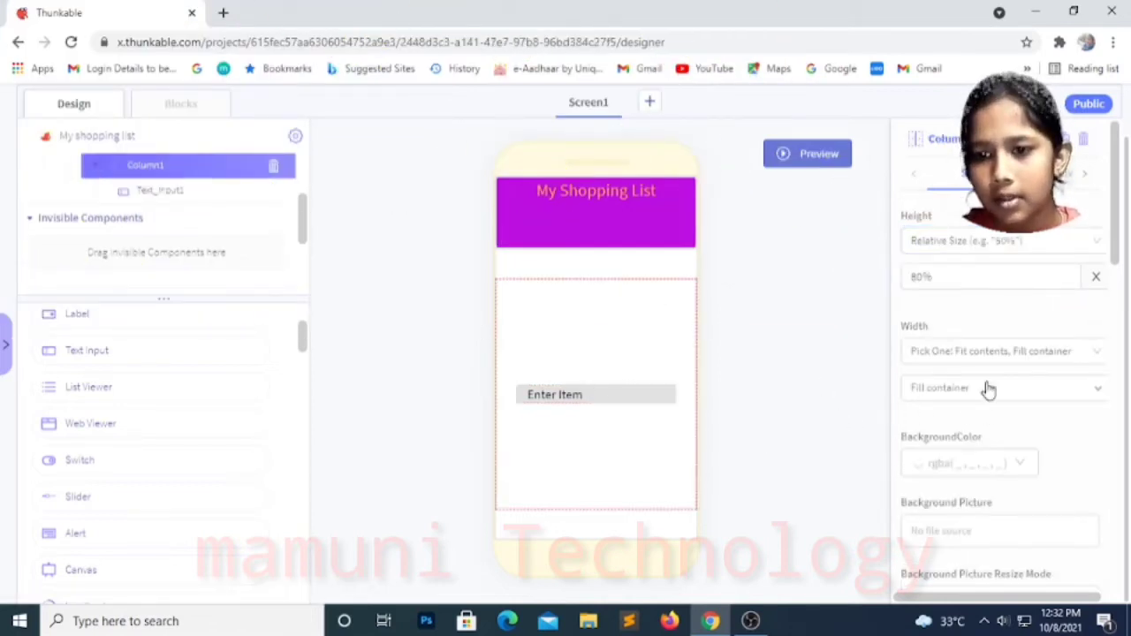
triple_click(954, 273)
key("BackSpace")
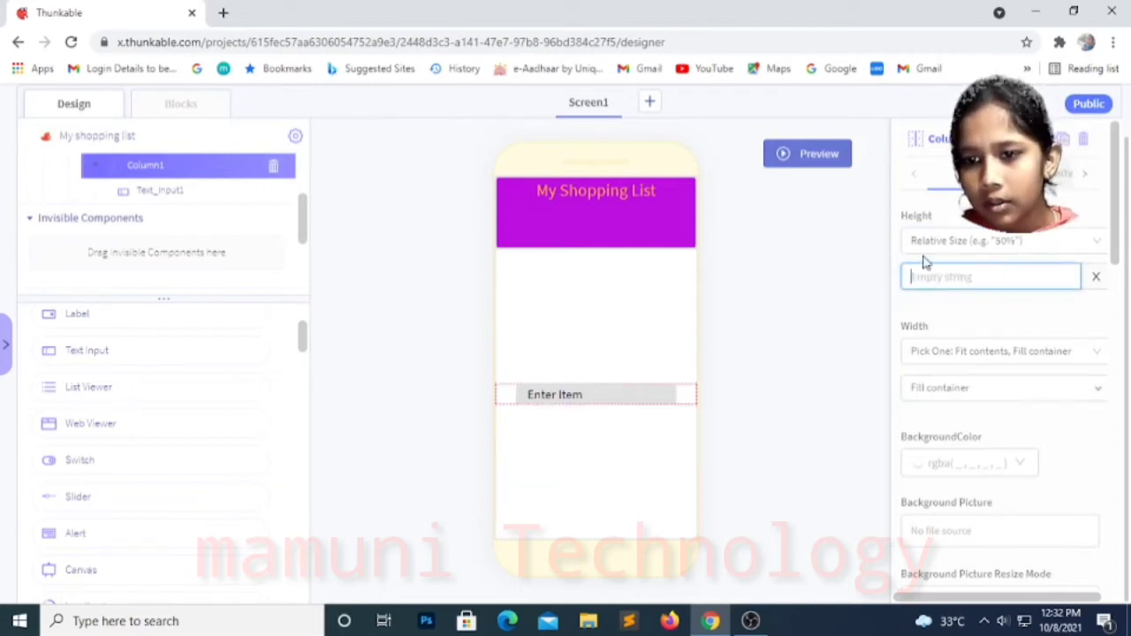
left_click(988, 248)
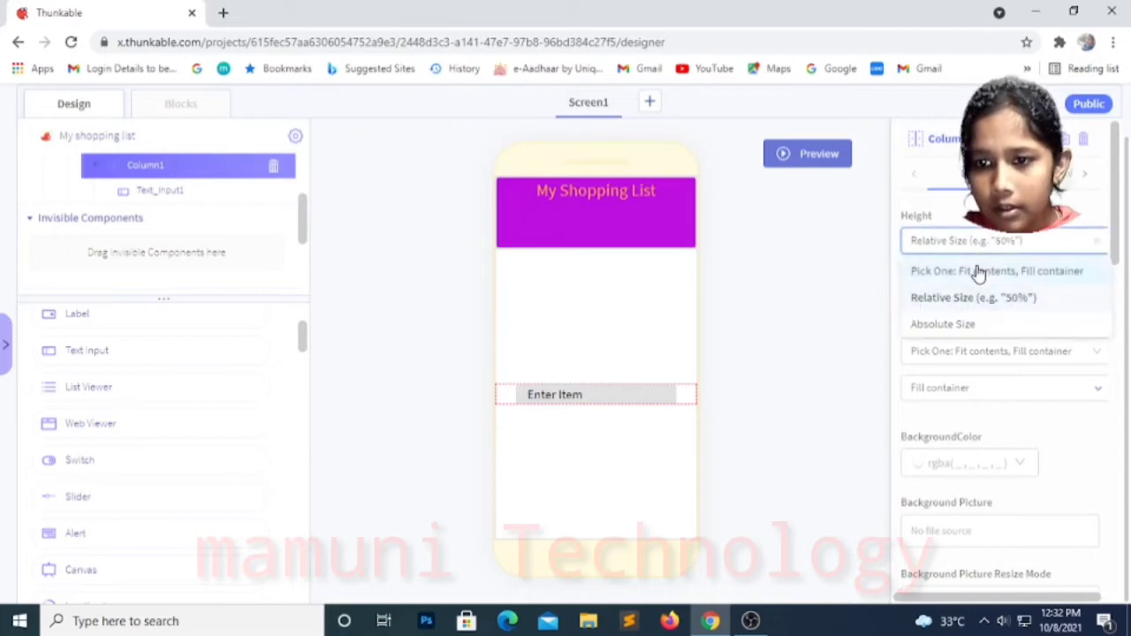
left_click(978, 274)
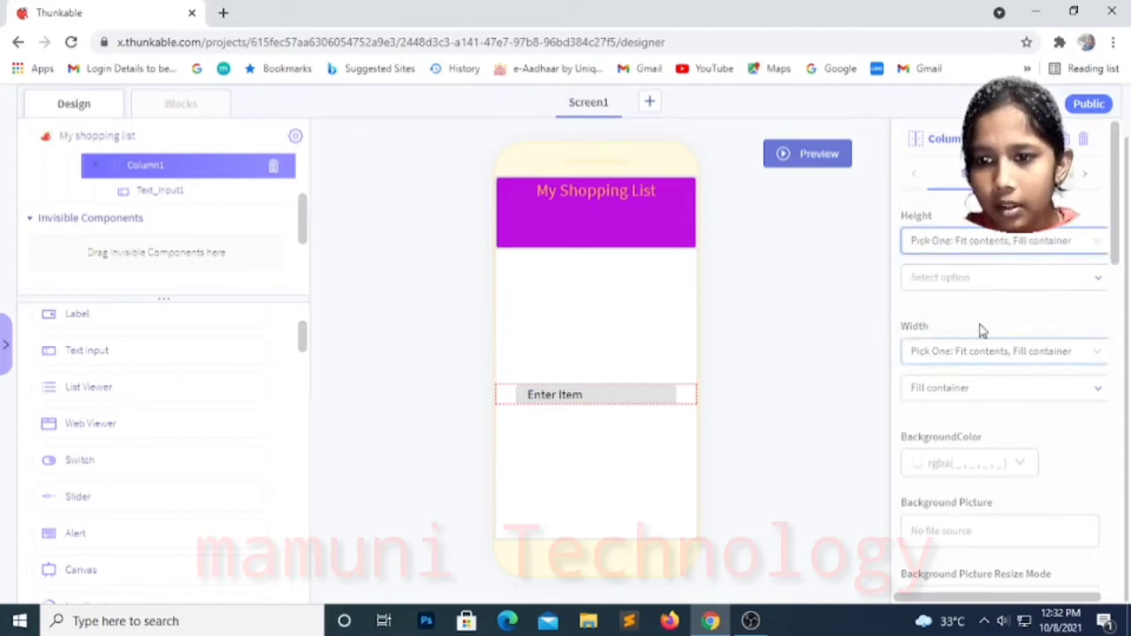
left_click(1095, 279)
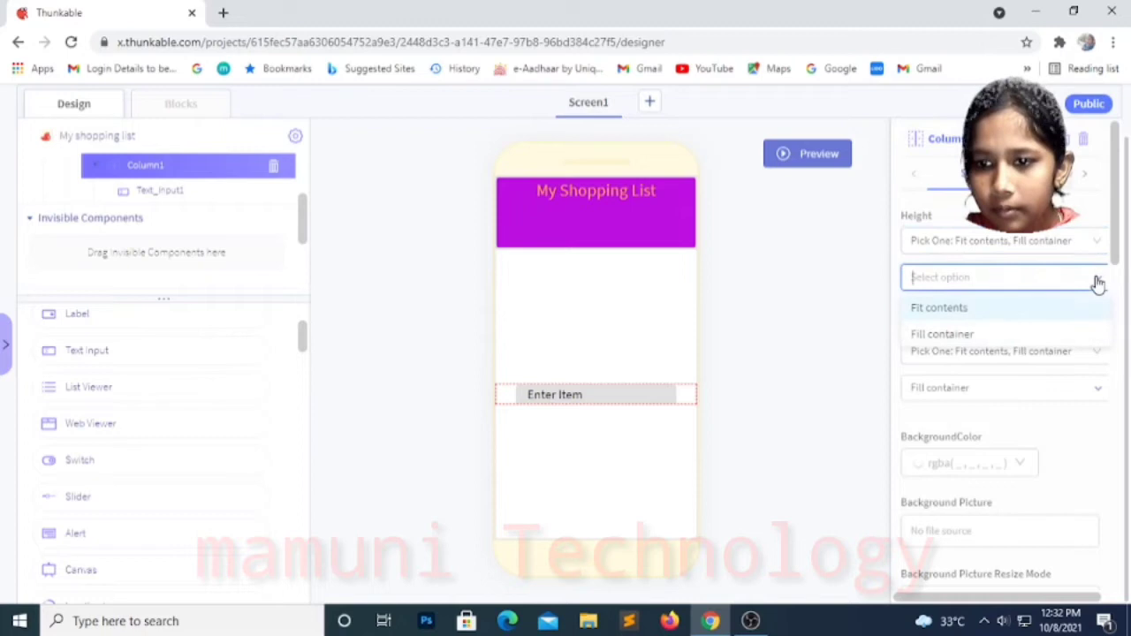
left_click(1011, 340)
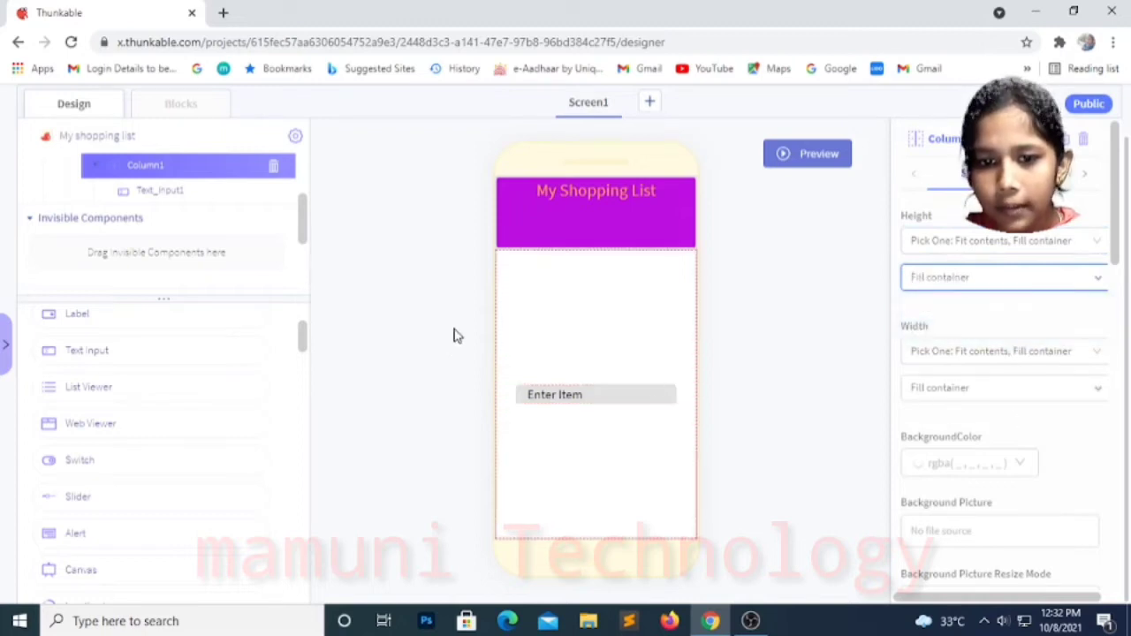
- Set the second row's height to a relative size of 80%
scroll(166, 187, "up", 2)
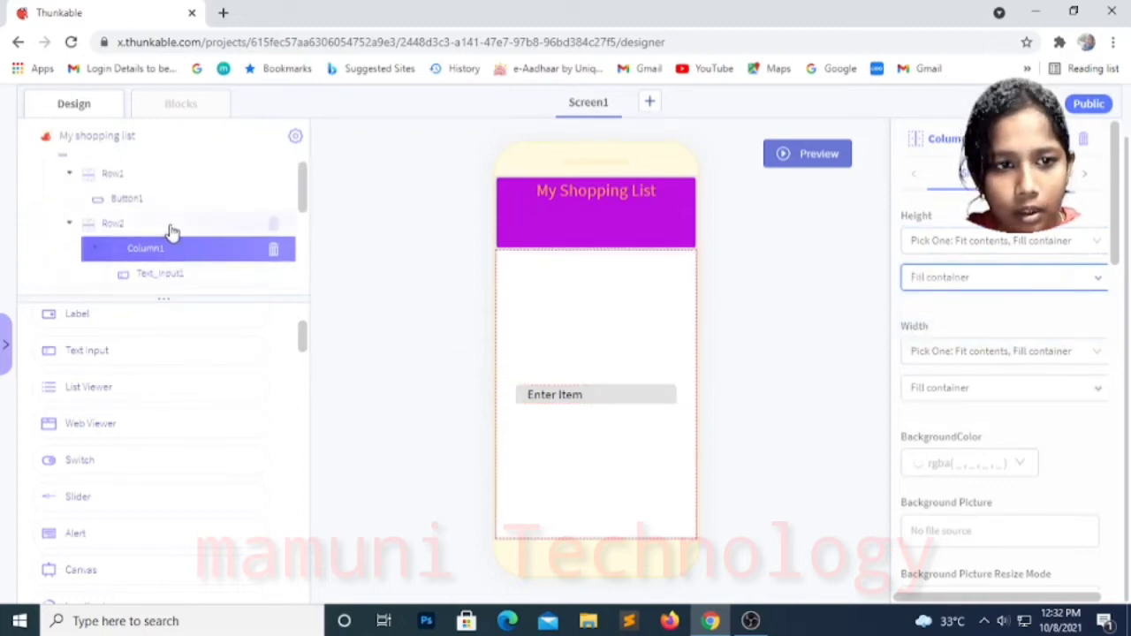
left_click(995, 256)
left_click(960, 298)
left_click_drag(968, 277, 783, 247)
key("BackSpace")
type("8%")
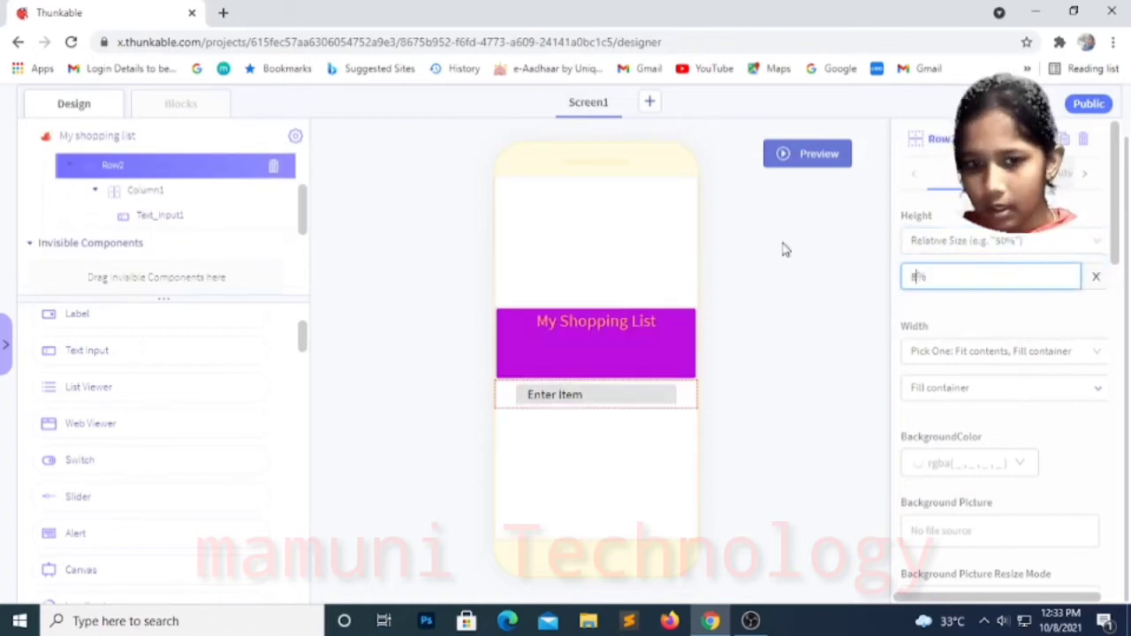
type("0")
- Set the "Enter Item" text input's height to a relative size of 30%
left_click(648, 393)
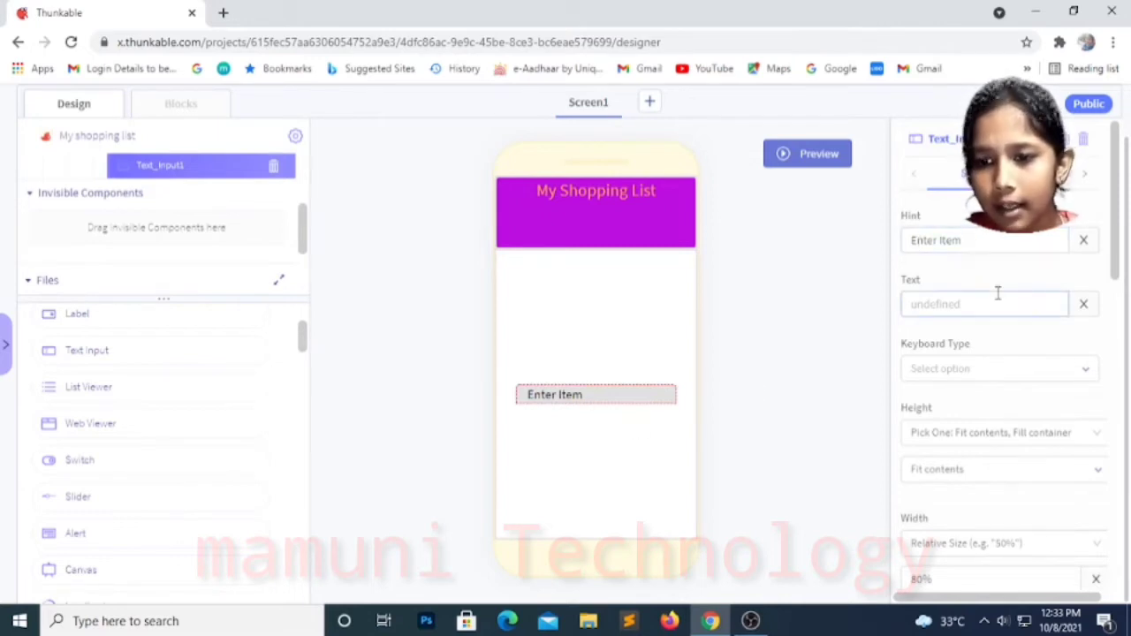
scroll(992, 388, "down", 1)
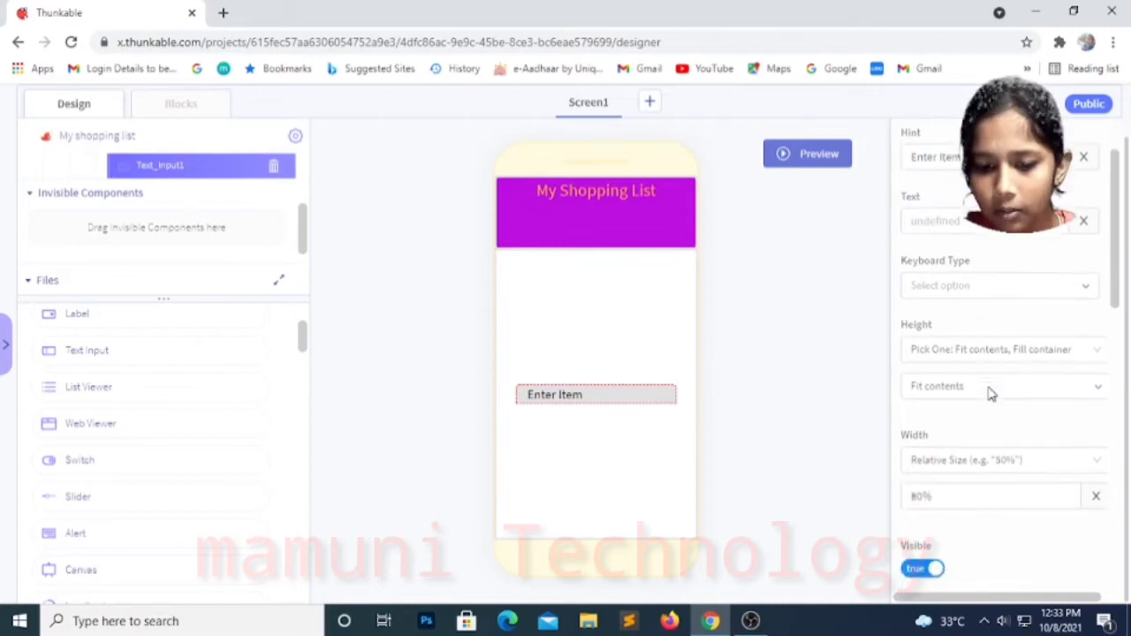
left_click(951, 353)
left_click(951, 415)
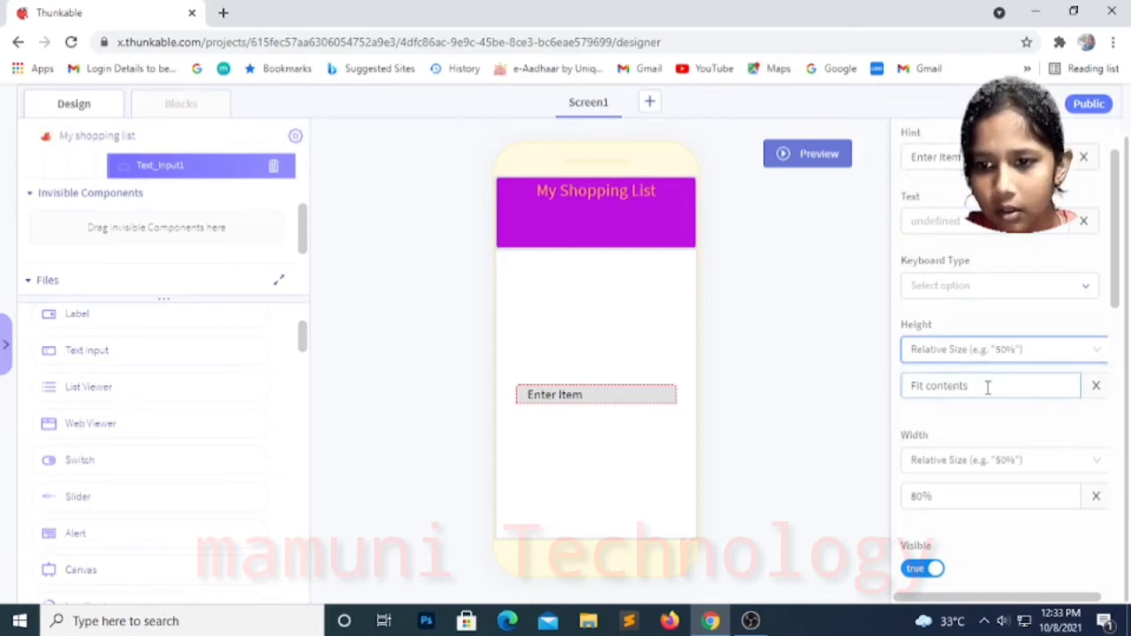
left_click_drag(987, 386, 902, 394)
key("BackSpace")
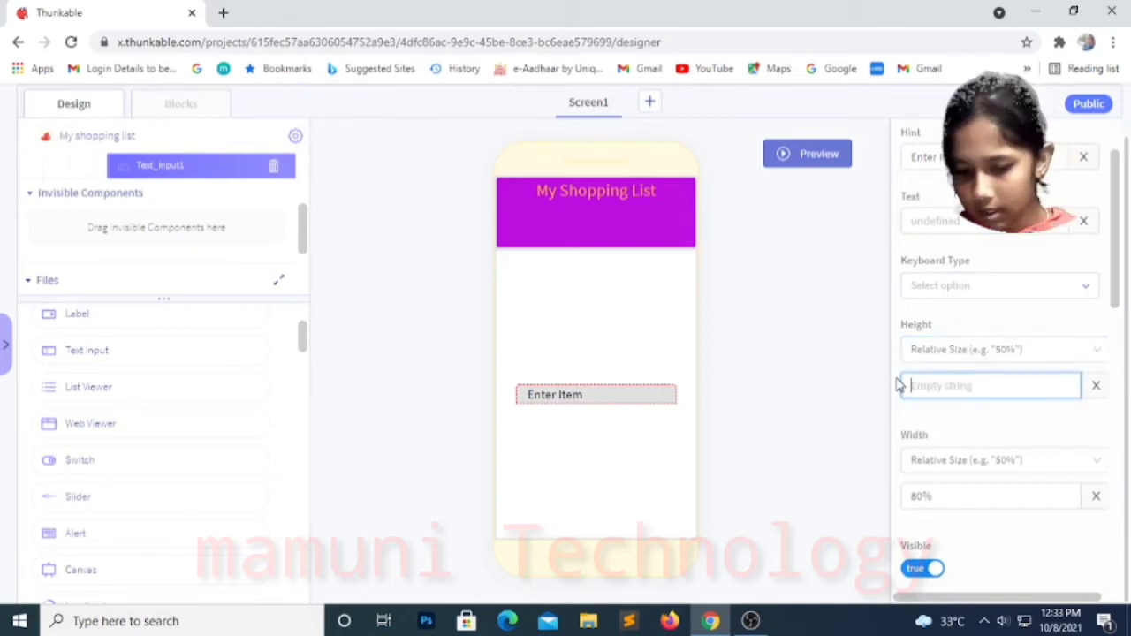
type("30%")
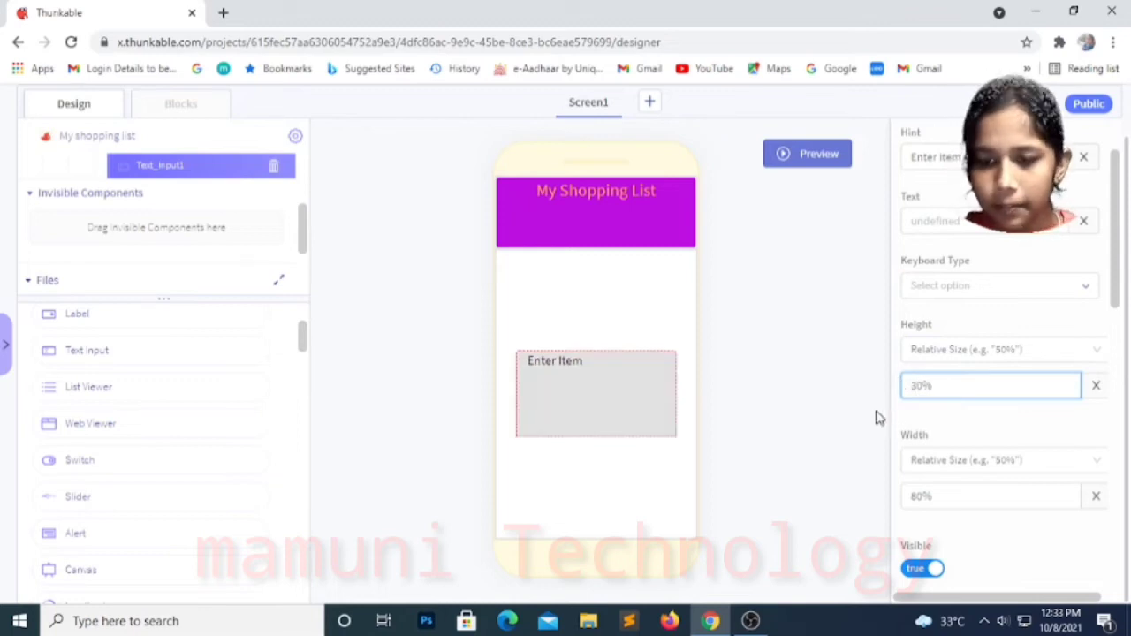
left_click(828, 408)
scroll(968, 390, "down", 1)
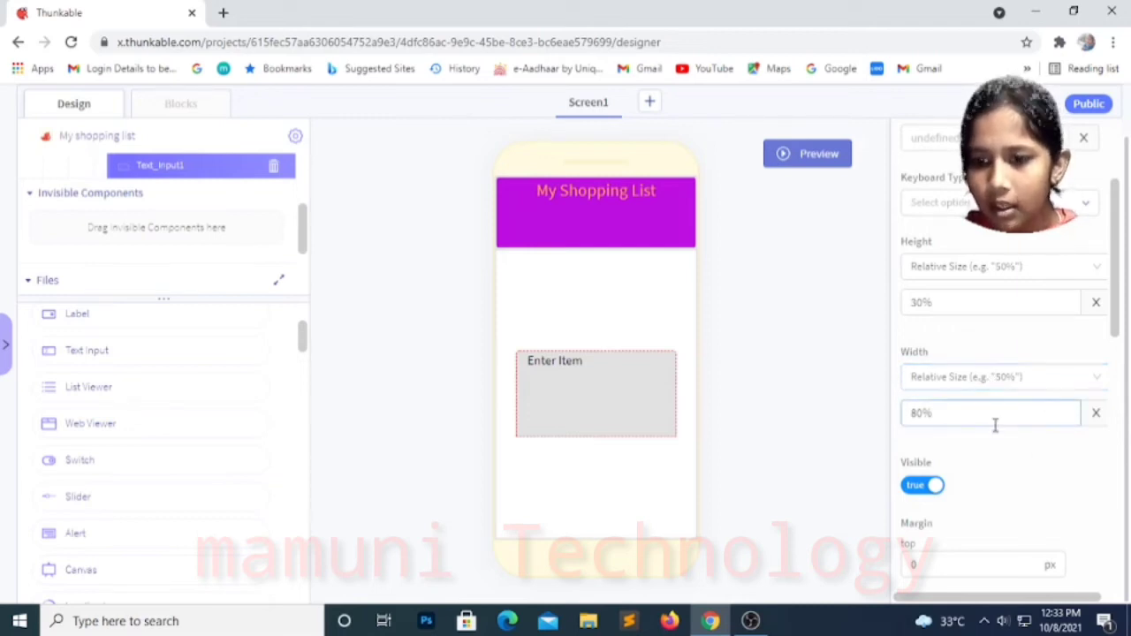
- Add a button to the second row's column and place it below the "Enter Item" text input
scroll(1017, 423, "down", 4)
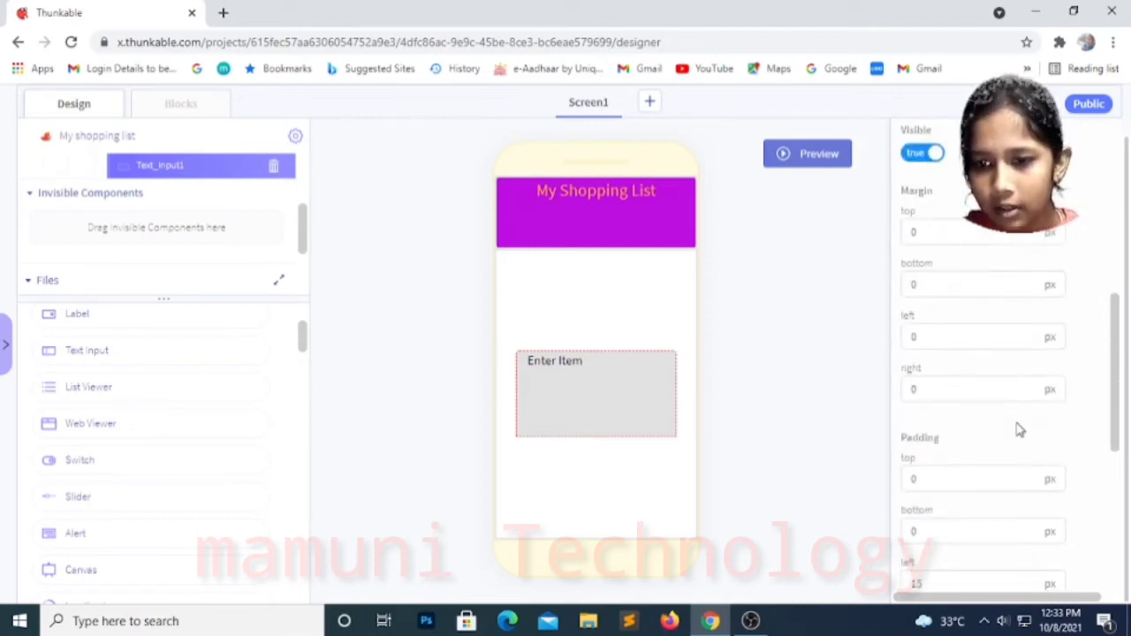
scroll(1016, 423, "down", 4)
scroll(1017, 415, "up", 10)
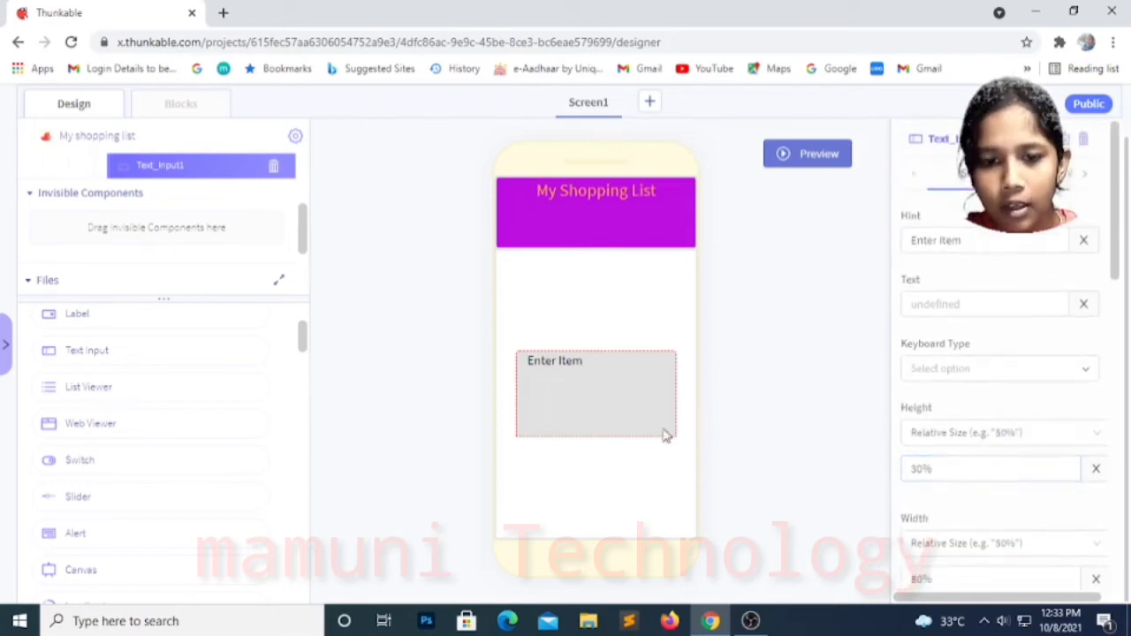
scroll(155, 441, "up", 2)
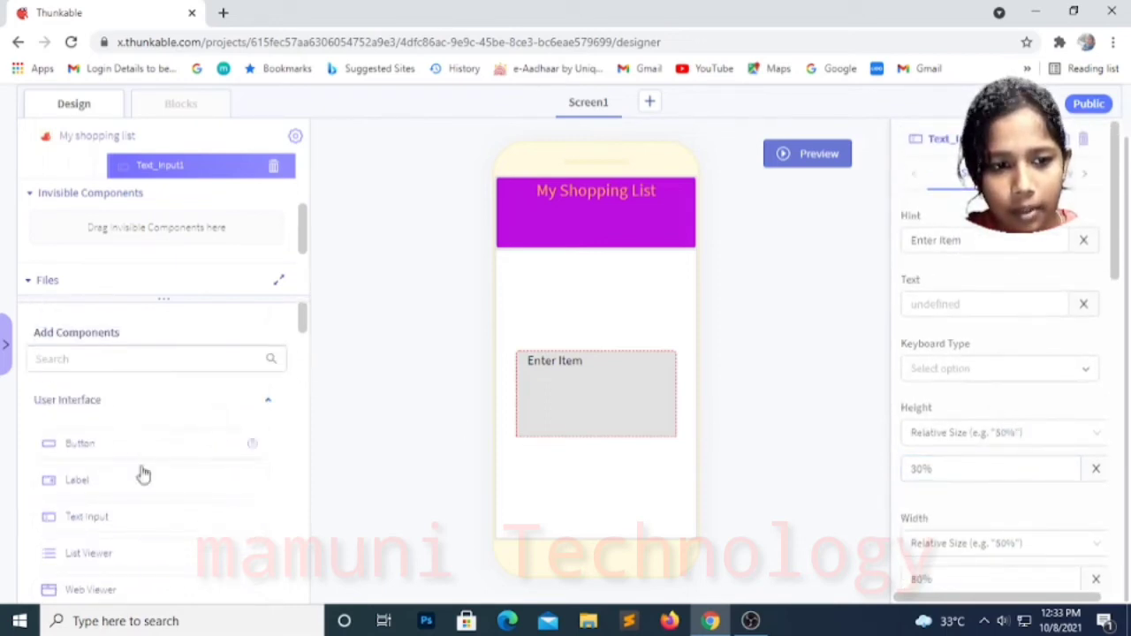
left_click_drag(155, 447, 578, 476)
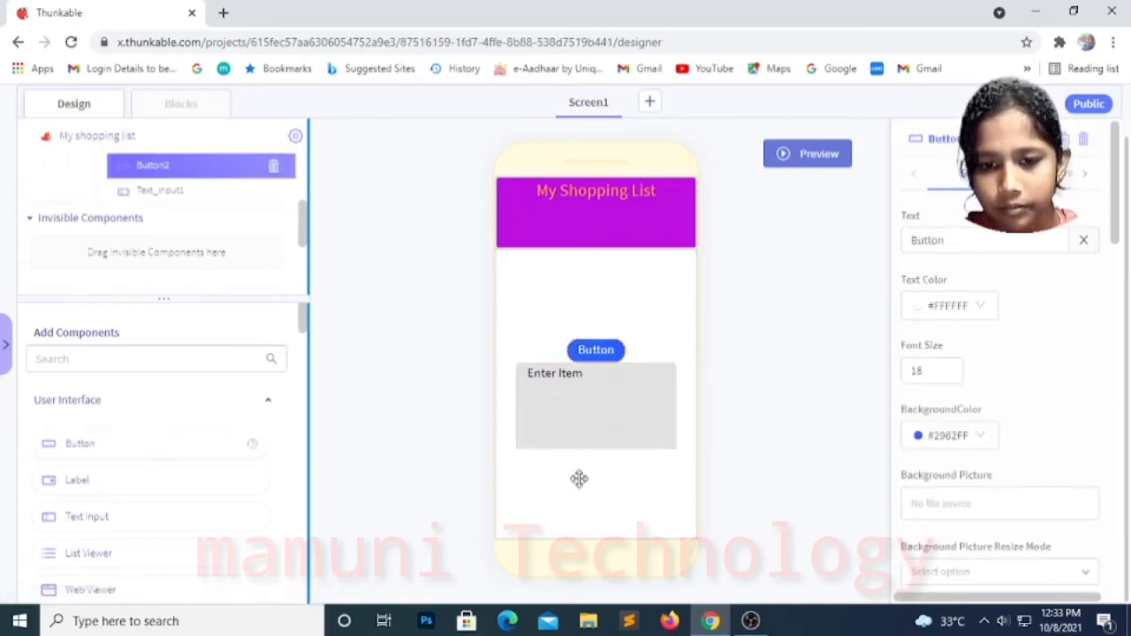
left_click_drag(181, 170, 177, 207)
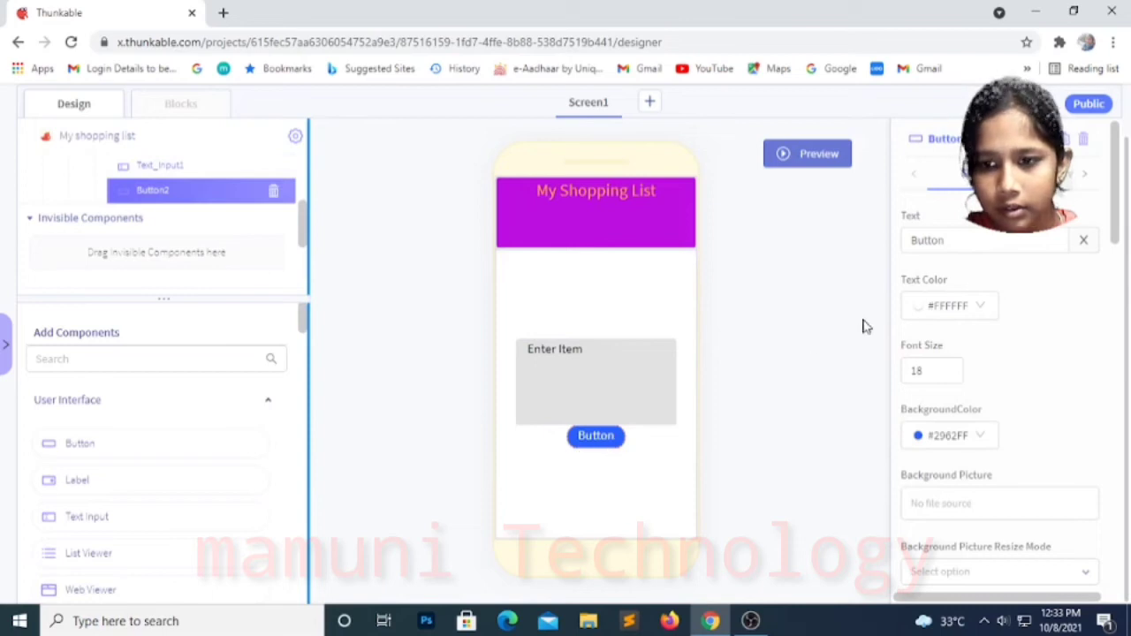
- Set the new button's text to "Add" and its font size to 24
double_click(967, 250)
key("BackSpace")
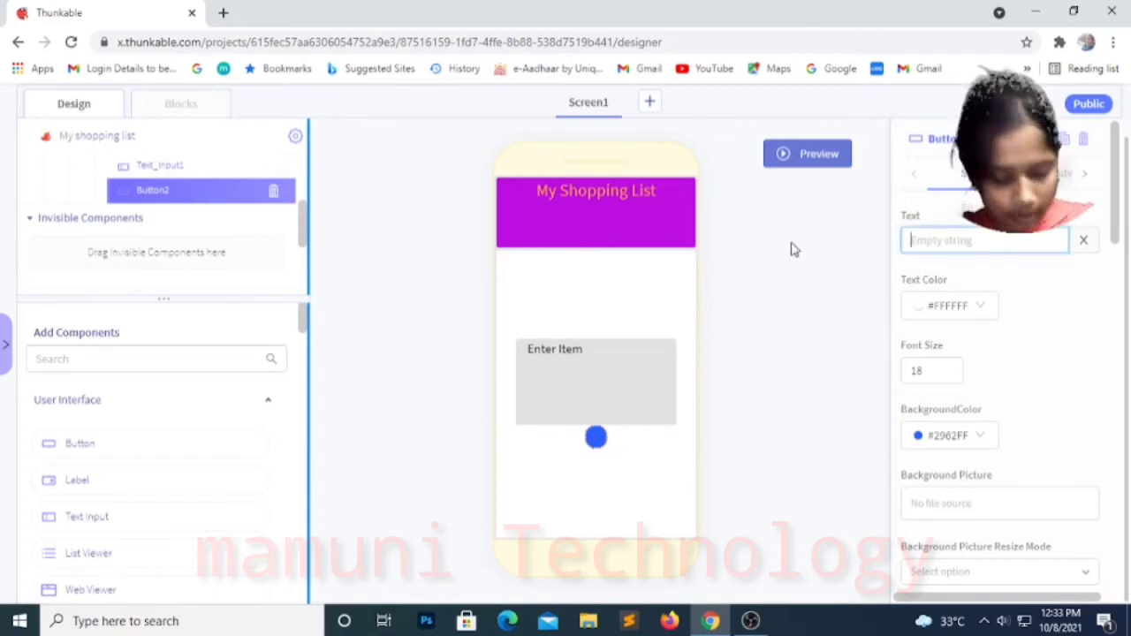
type("A")
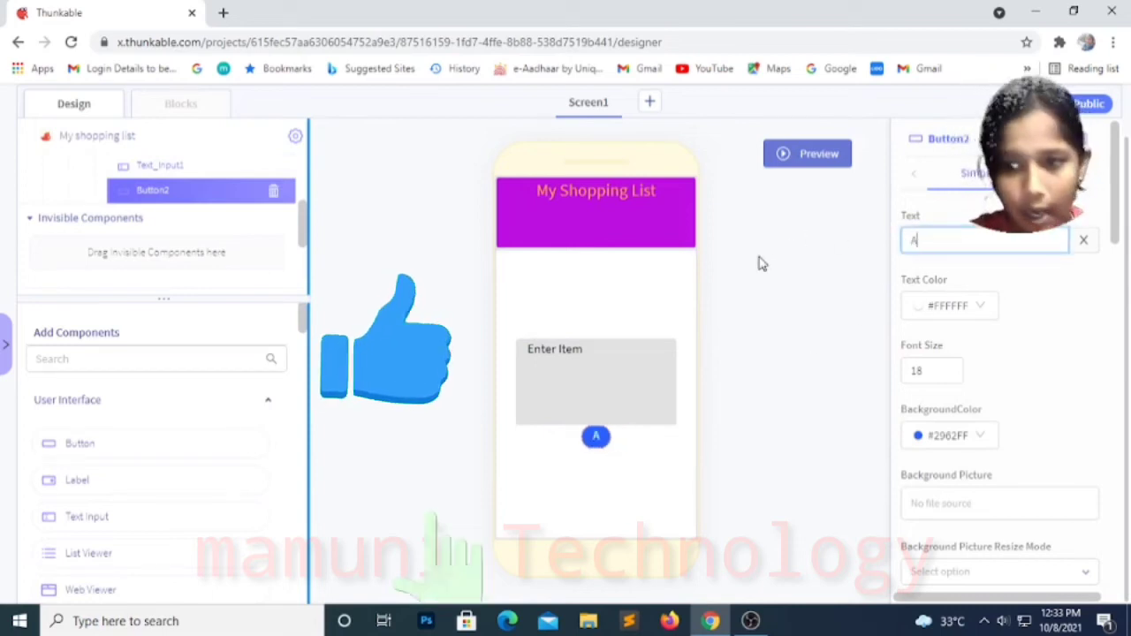
type("dd")
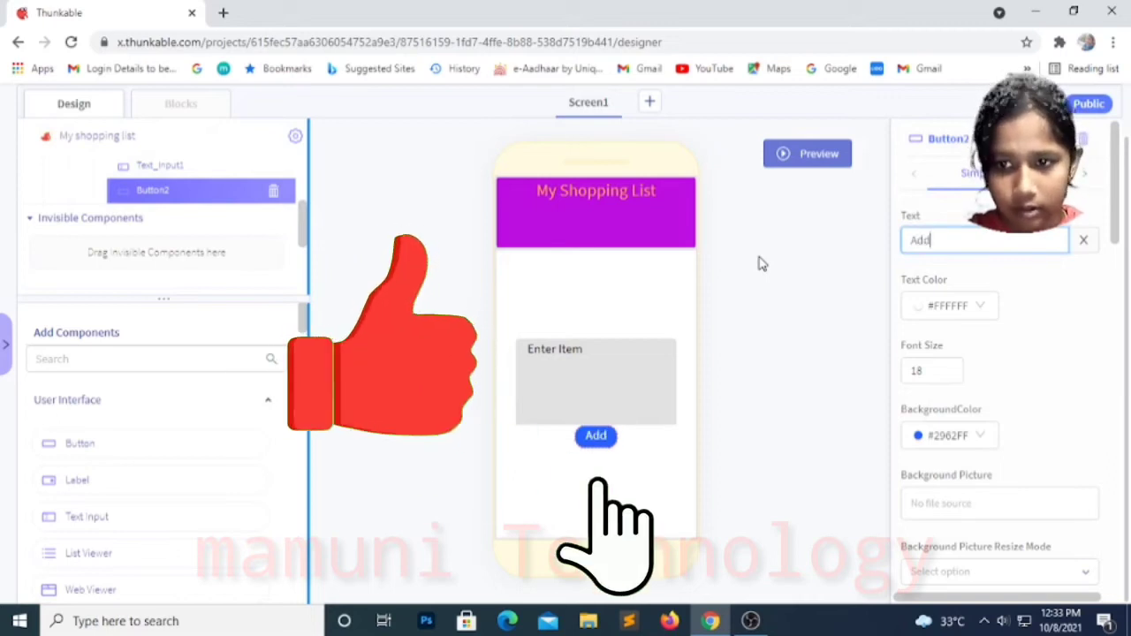
left_click(821, 345)
double_click(932, 370)
type("24")
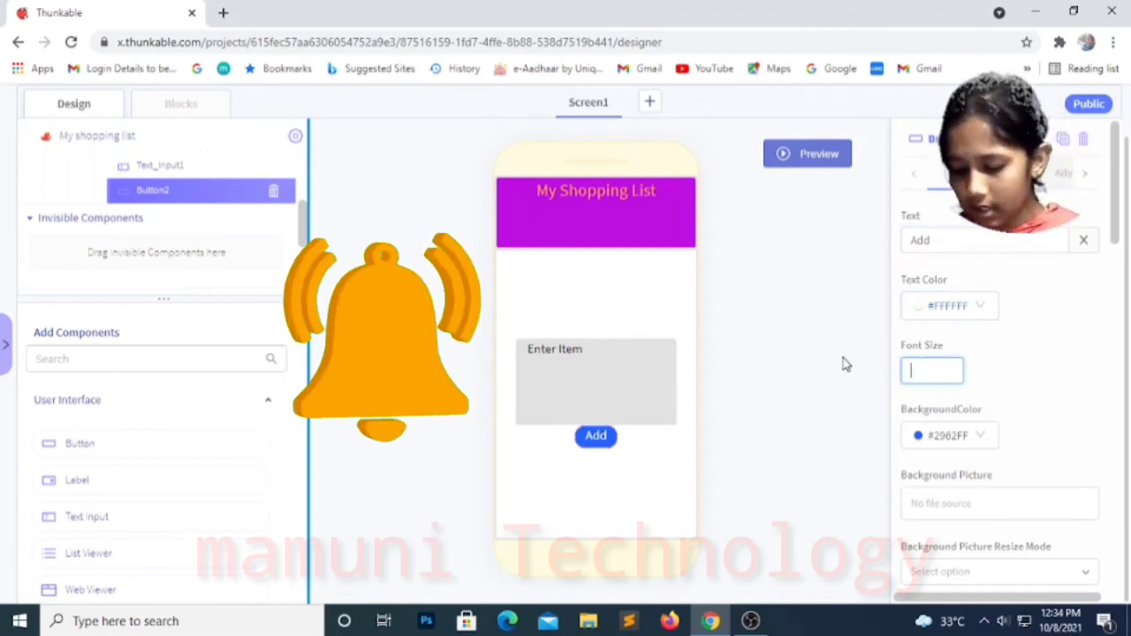
left_click(853, 488)
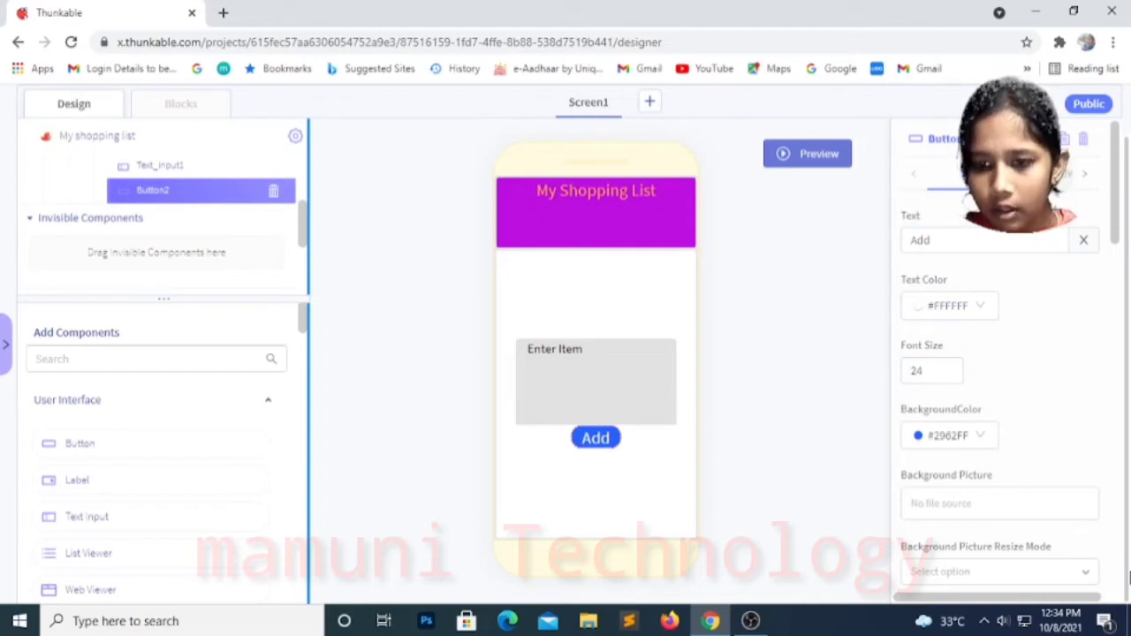
- Set the "Add" button's background color to dark orange, rgba(199, 128, 11, 1)
left_click(925, 441)
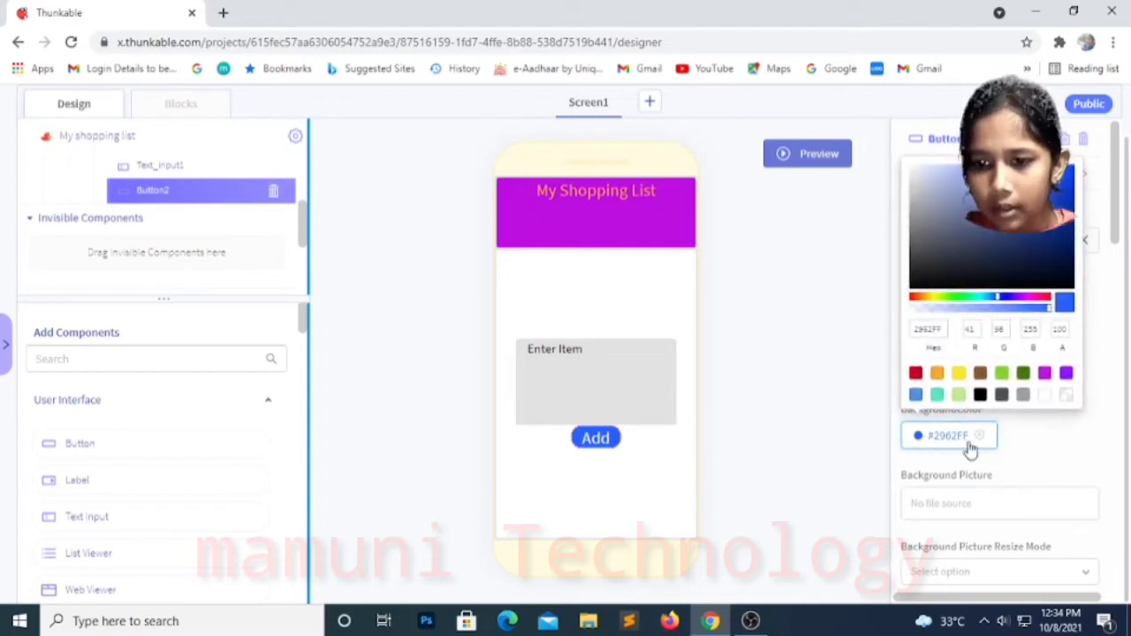
left_click(938, 374)
left_click(959, 373)
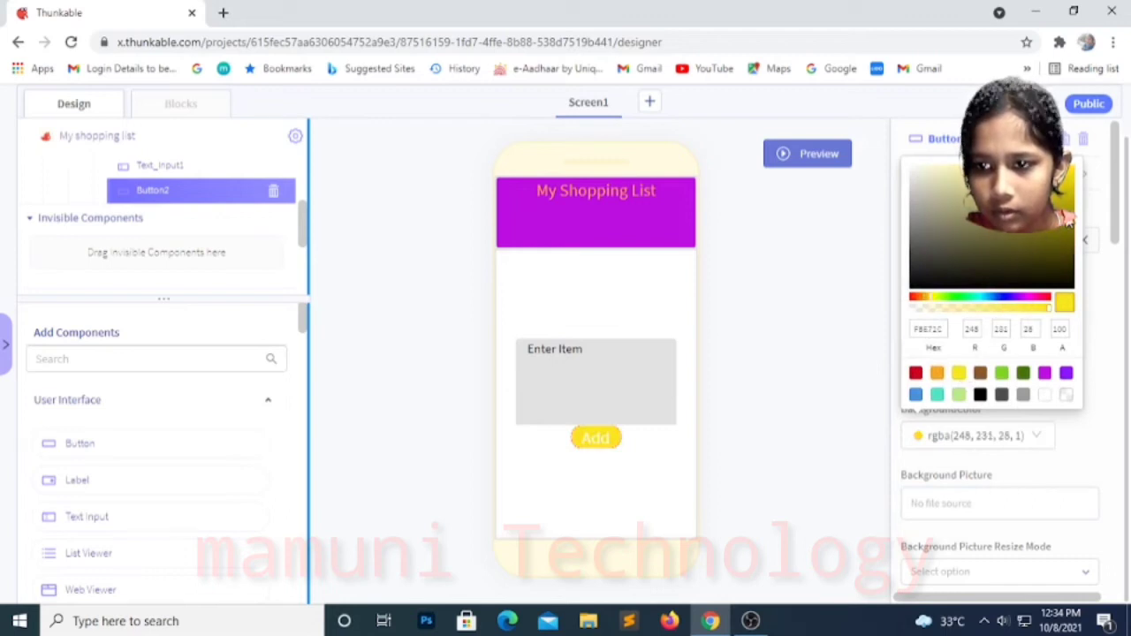
left_click(937, 373)
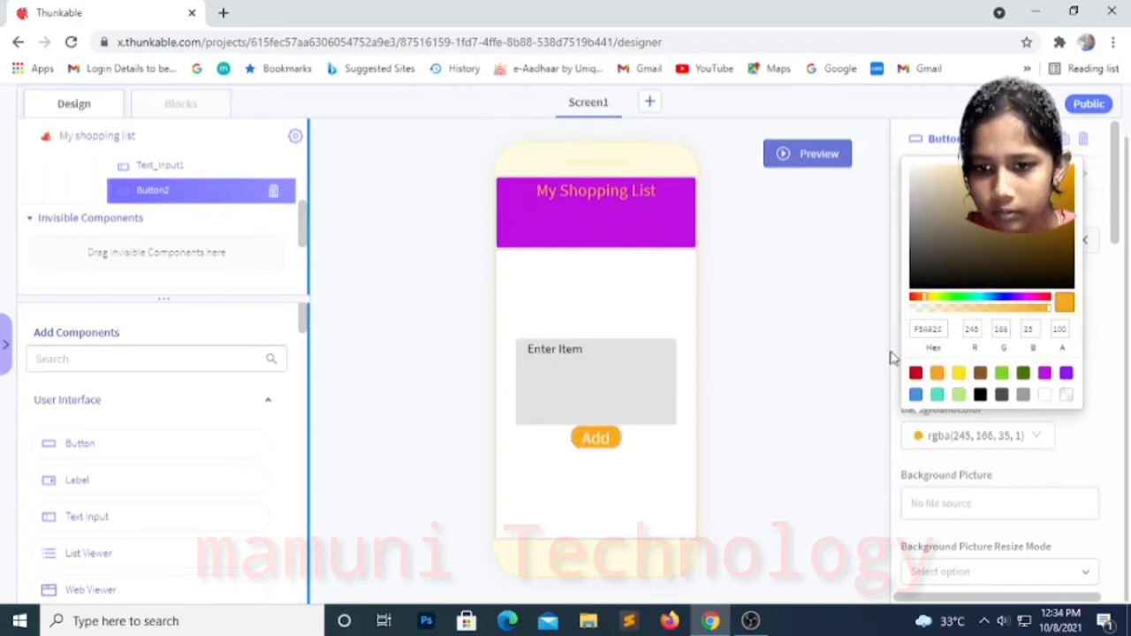
left_click(1067, 198)
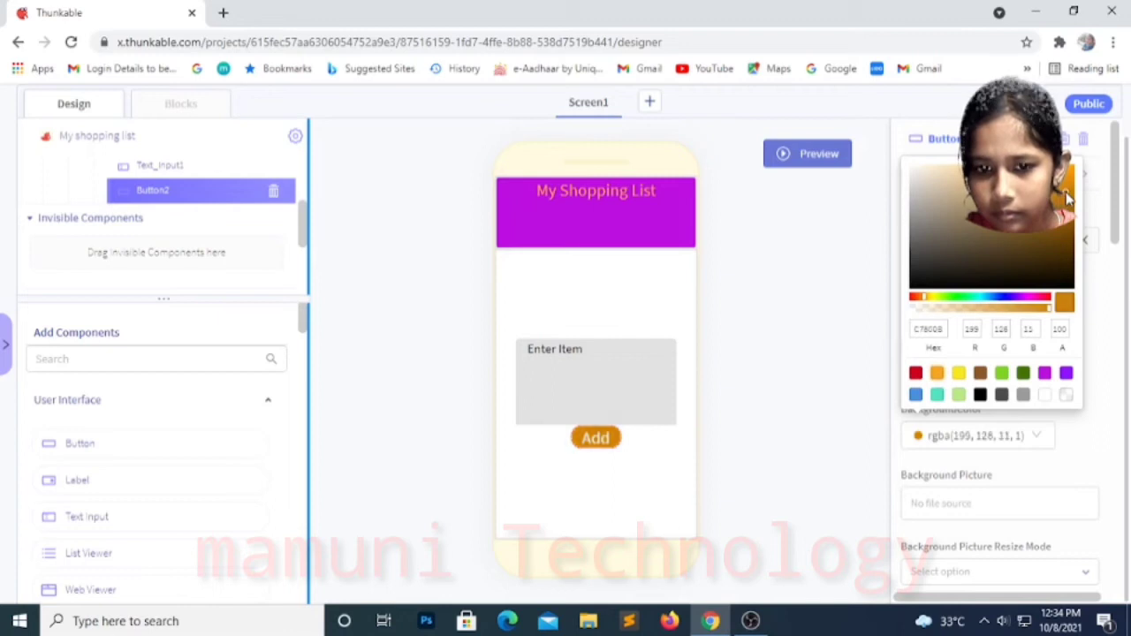
left_click(846, 344)
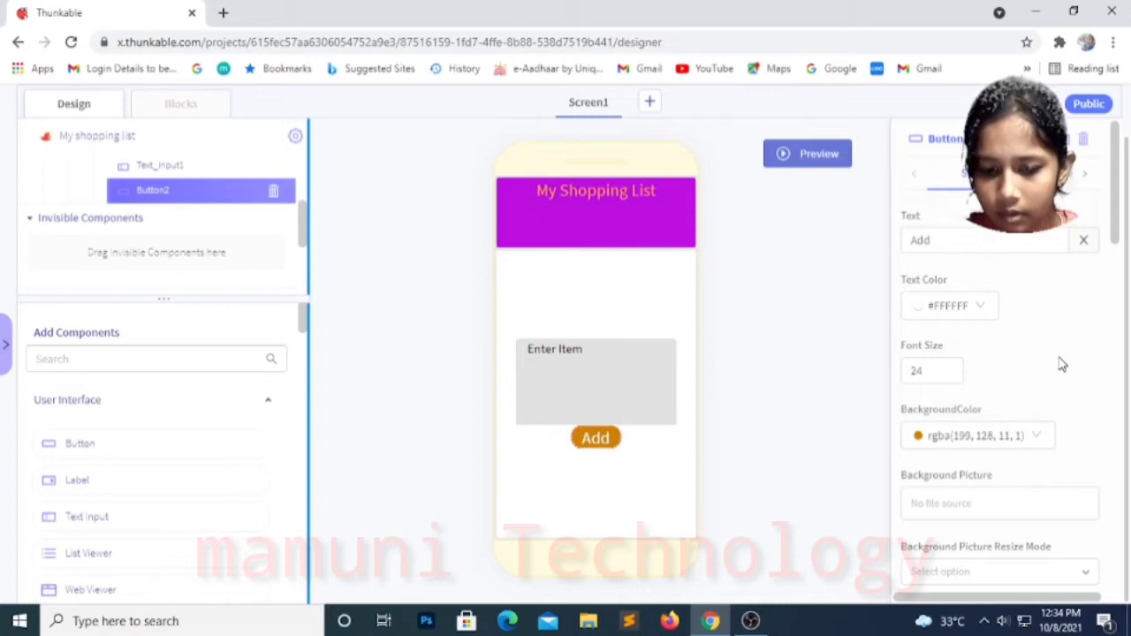
- Set the background color of the row holding the text input to light turquoise, rgba(163, 246, 227, 1)
scroll(1003, 424, "down", 3)
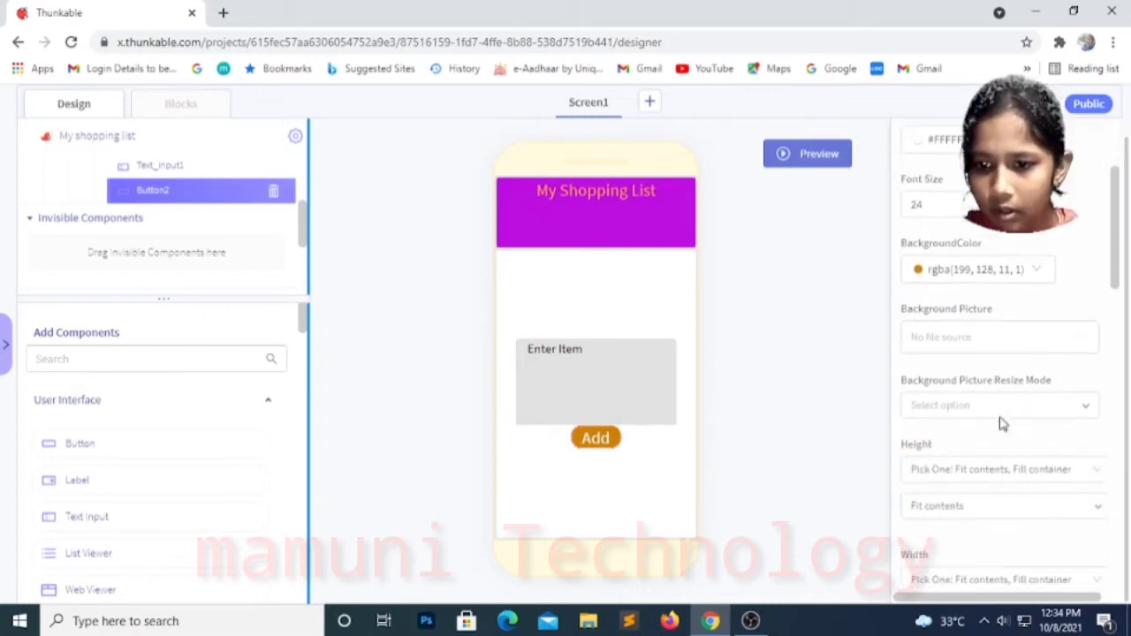
scroll(736, 429, "up", 1)
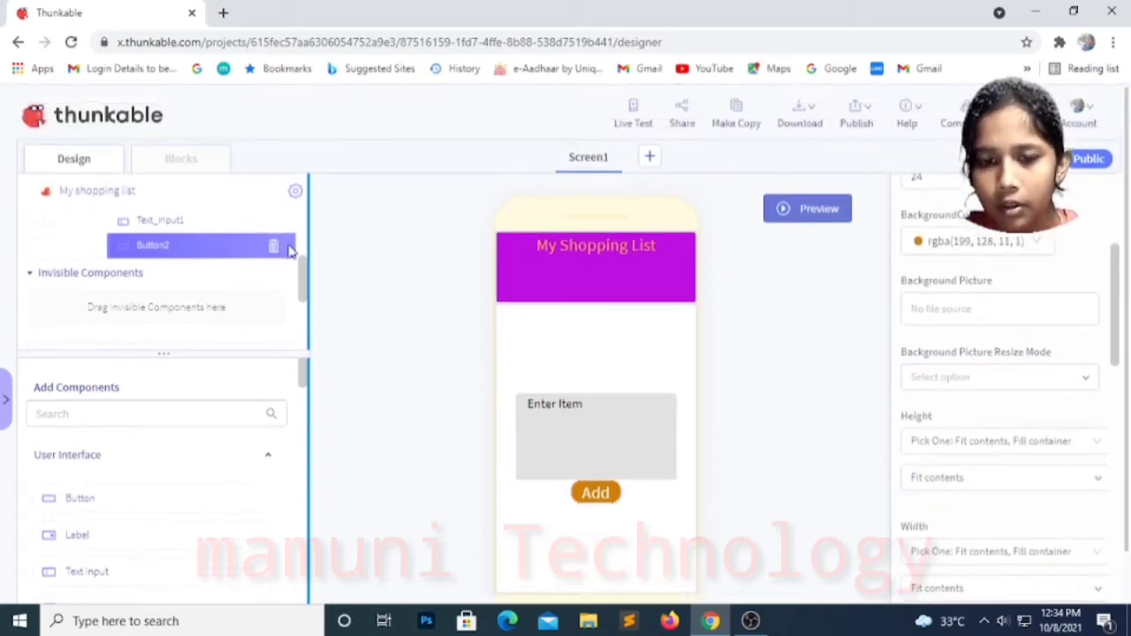
scroll(748, 433, "down", 1)
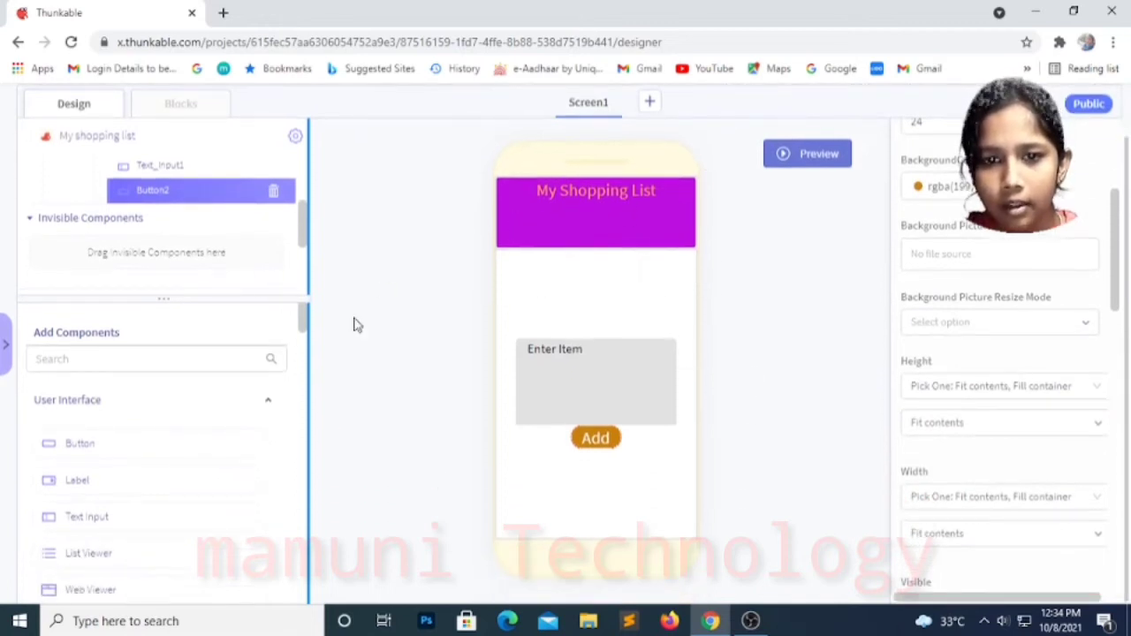
scroll(662, 334, "up", 1)
scroll(192, 256, "up", 2)
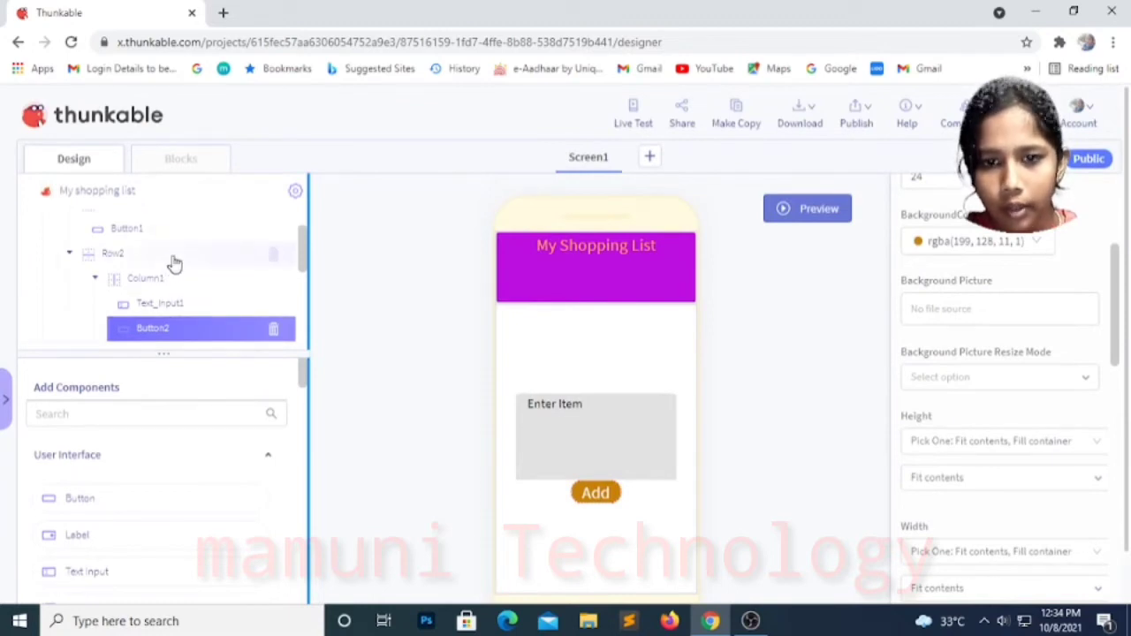
left_click(239, 253)
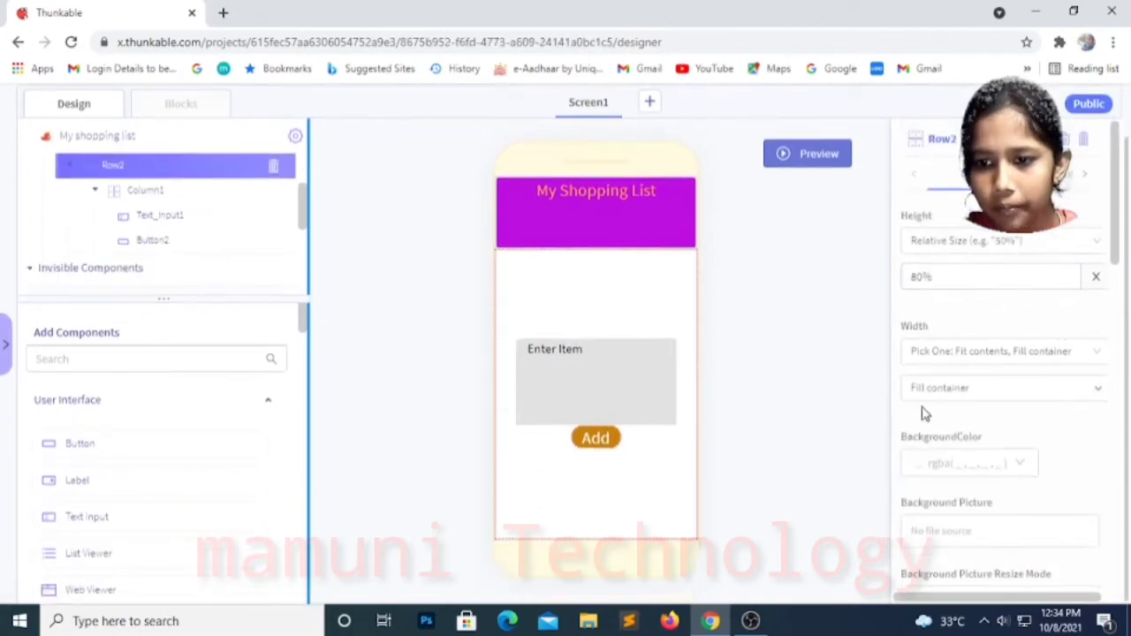
left_click(933, 463)
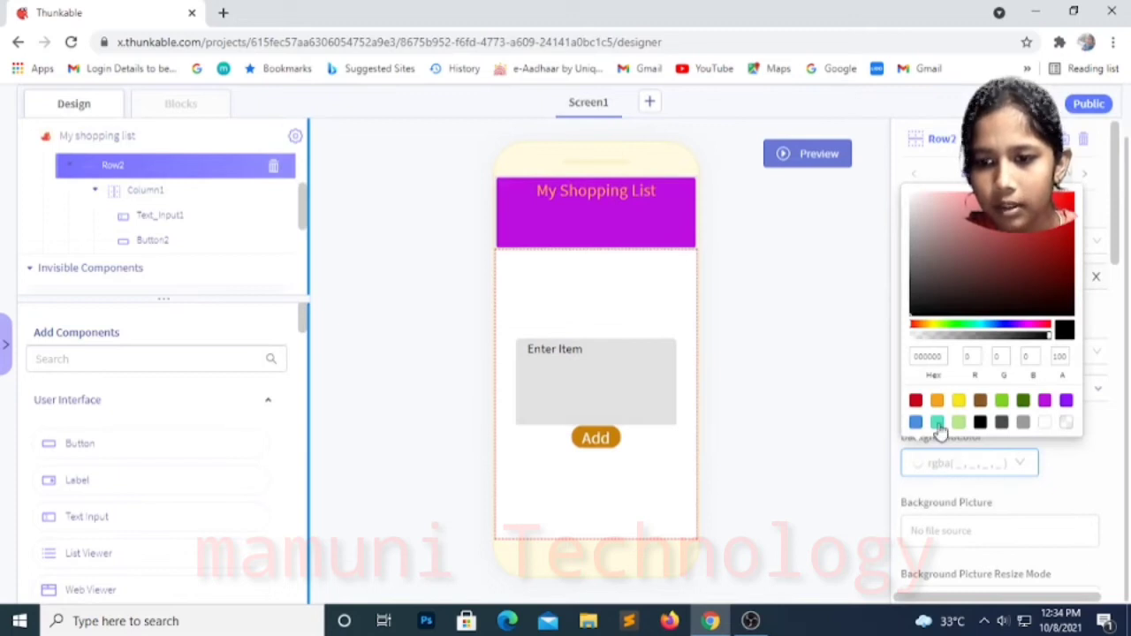
left_click(937, 422)
left_click(992, 199)
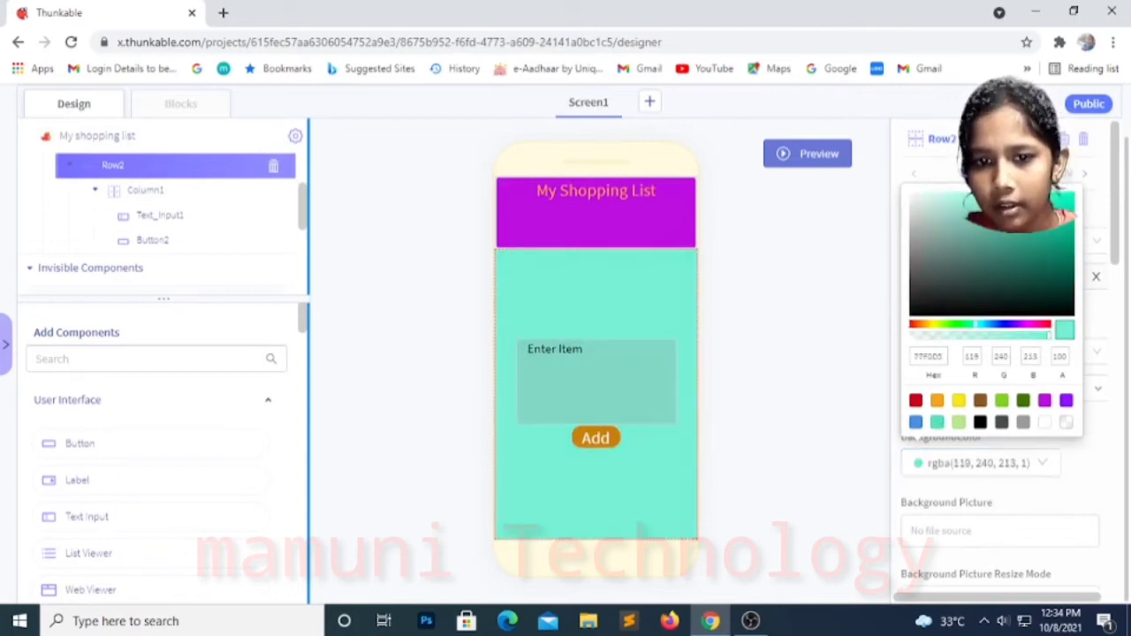
left_click(969, 202)
left_click(824, 372)
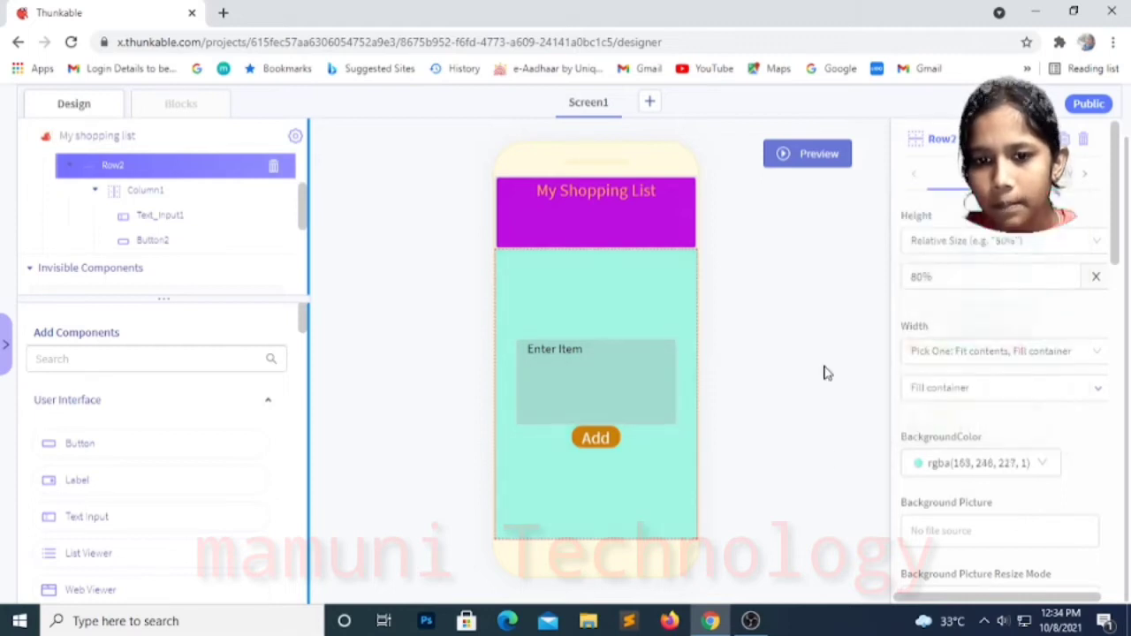
- Add a second screen to the app and place a row on it
left_click(652, 103)
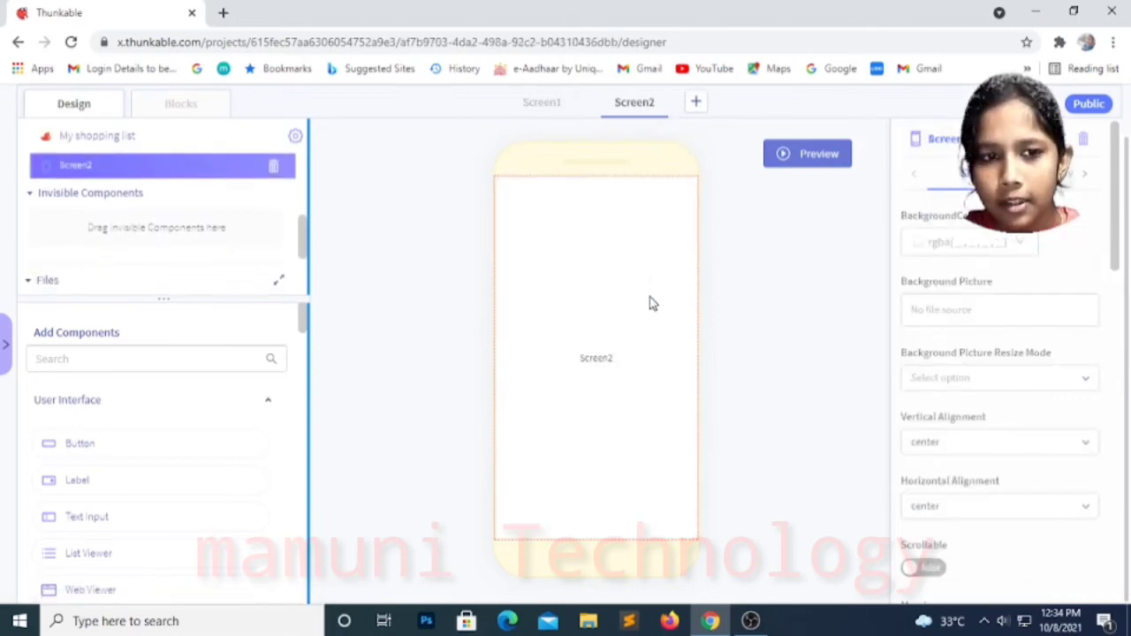
left_click(269, 404)
scroll(195, 480, "down", 5)
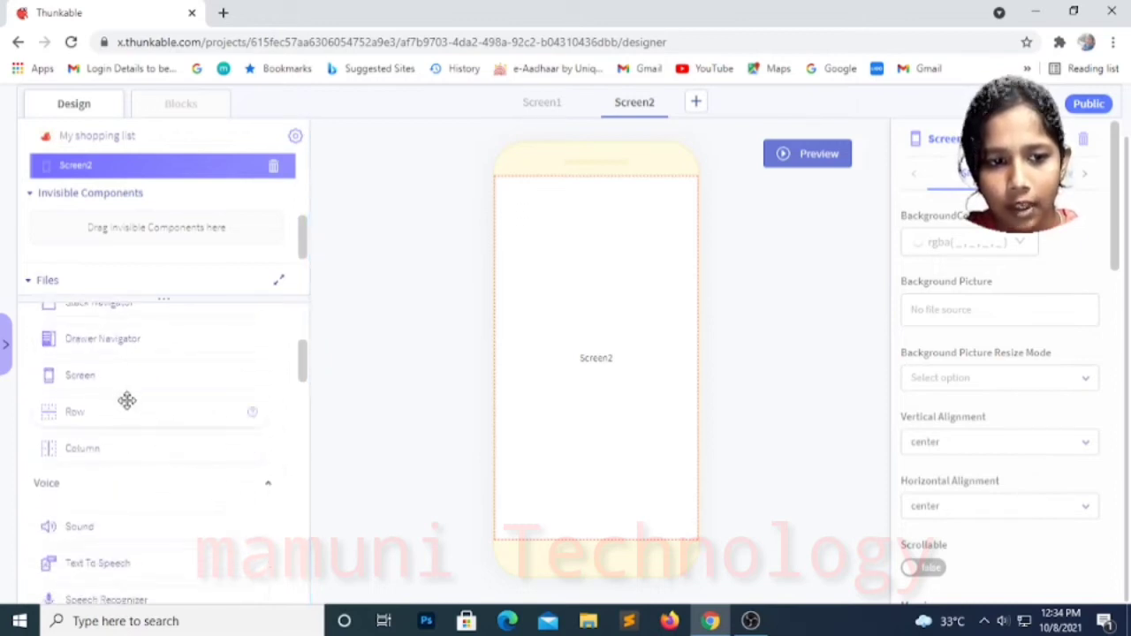
left_click_drag(126, 409, 676, 336)
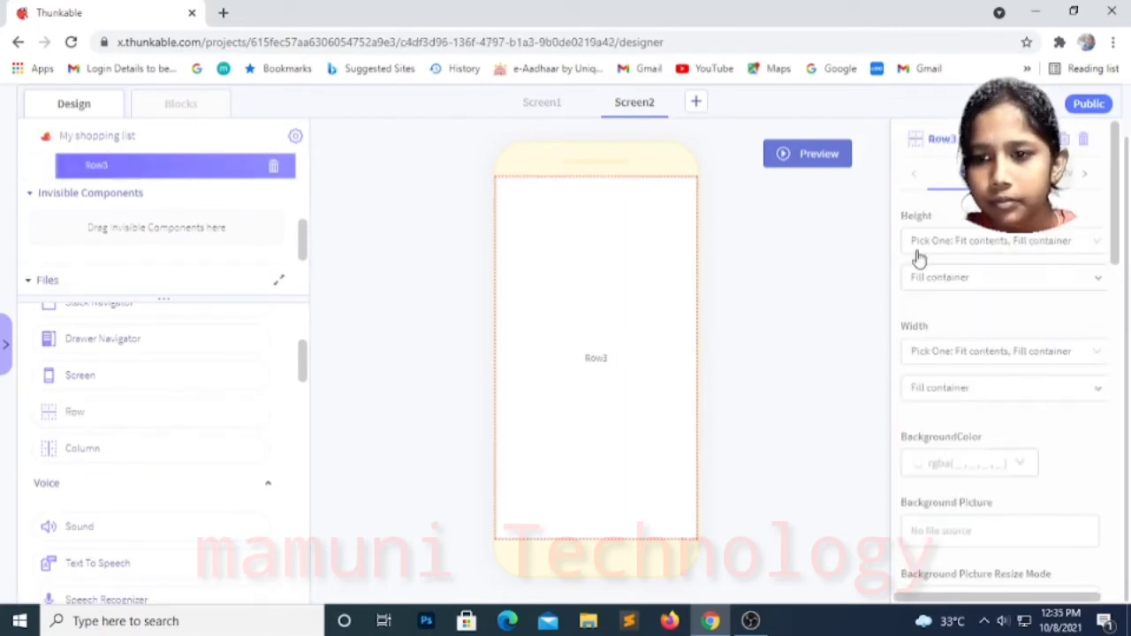
- Set the height of the second screen's row to a relative size of 20%
scroll(976, 283, "up", 1)
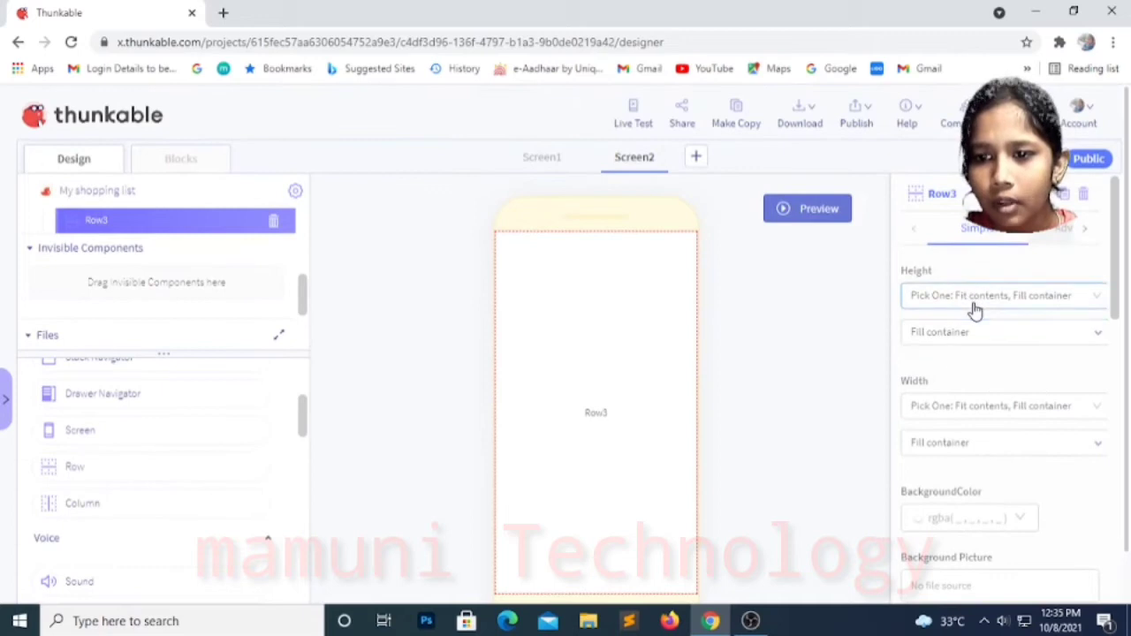
left_click(974, 308)
left_click(948, 368)
left_click_drag(982, 331, 769, 305)
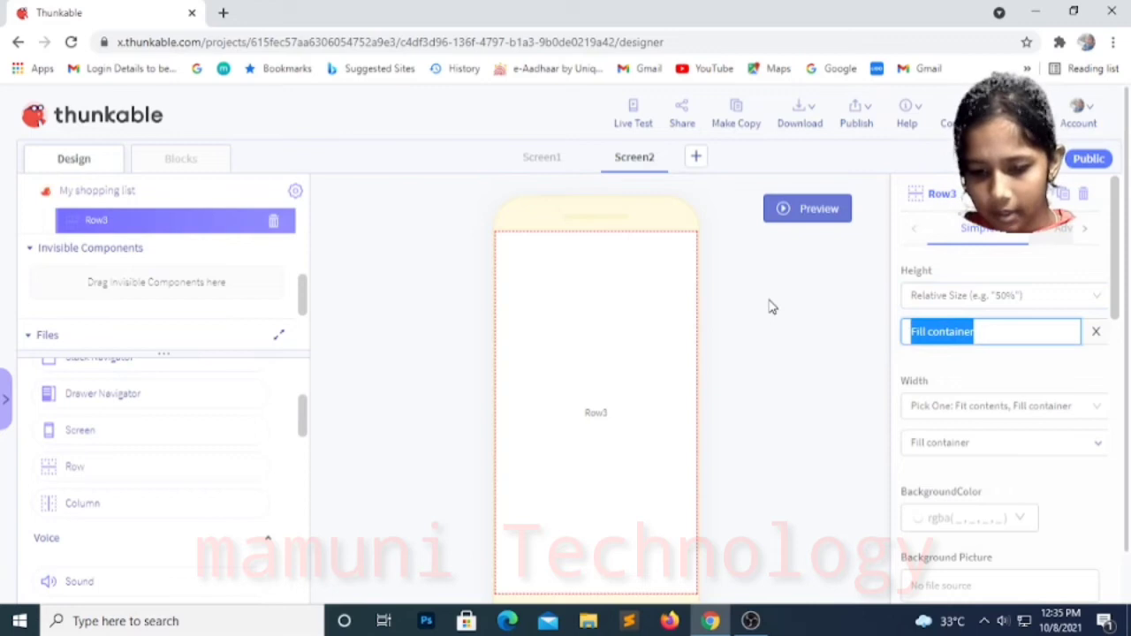
key("BackSpace")
type("20%")
left_click(766, 349)
- Add a button inside the row on the second screen
scroll(946, 440, "down", 2)
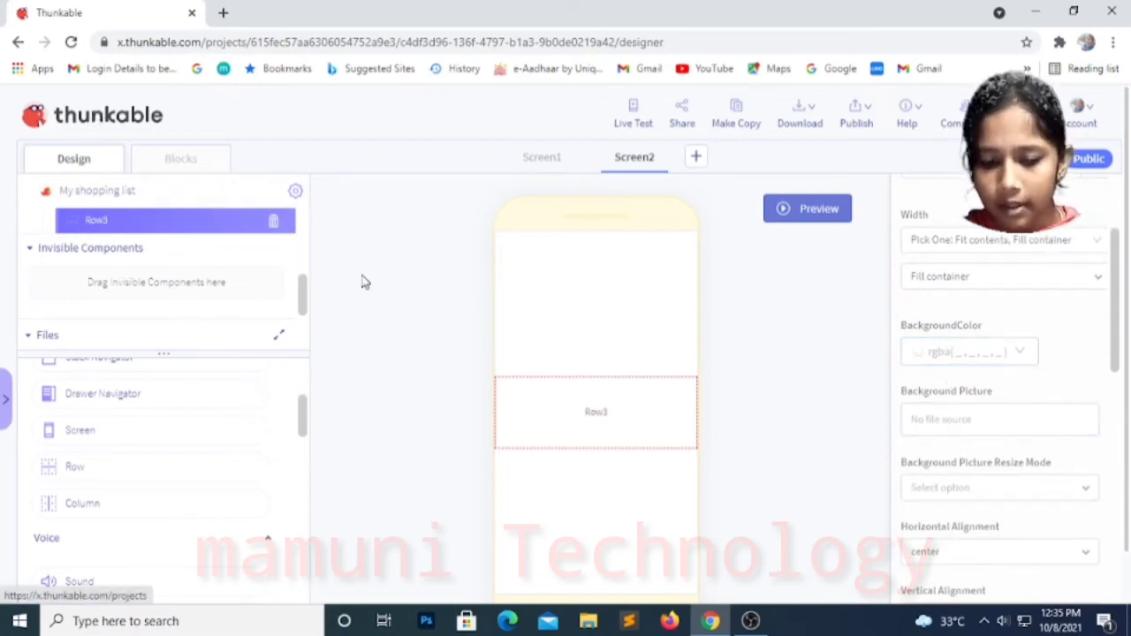
scroll(92, 404, "up", 1)
scroll(92, 405, "up", 3)
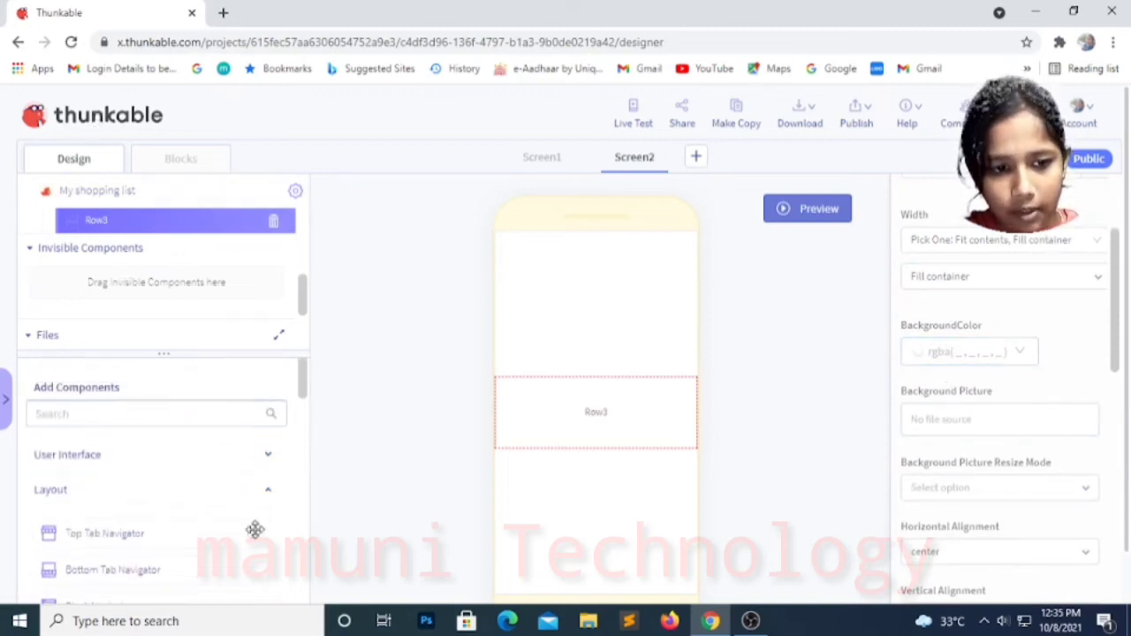
left_click(245, 466)
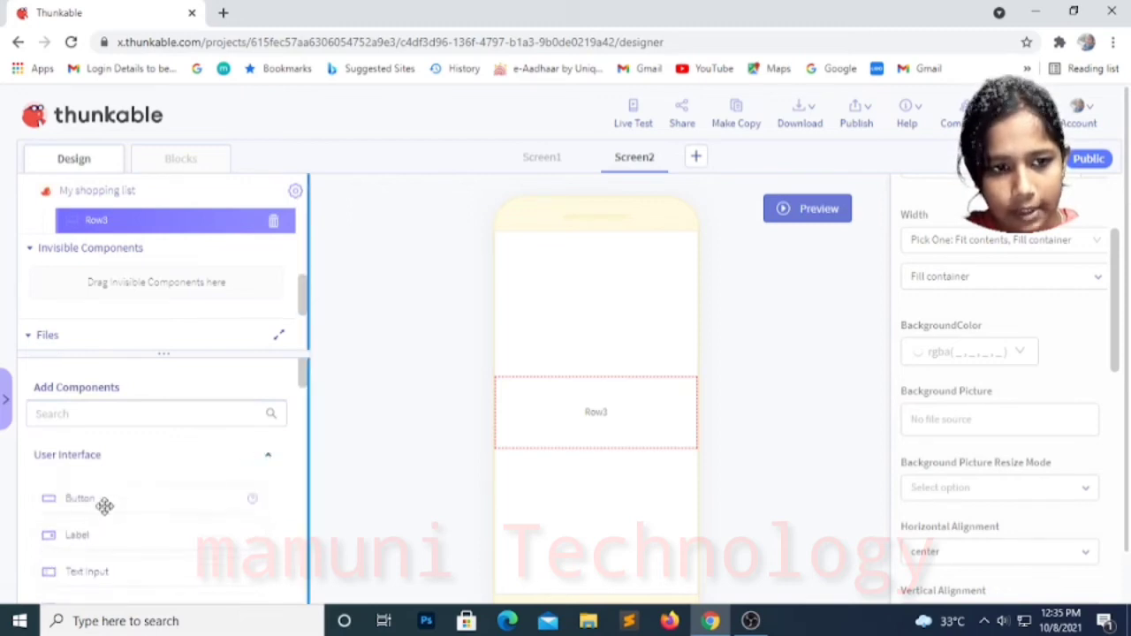
left_click_drag(105, 505, 133, 258)
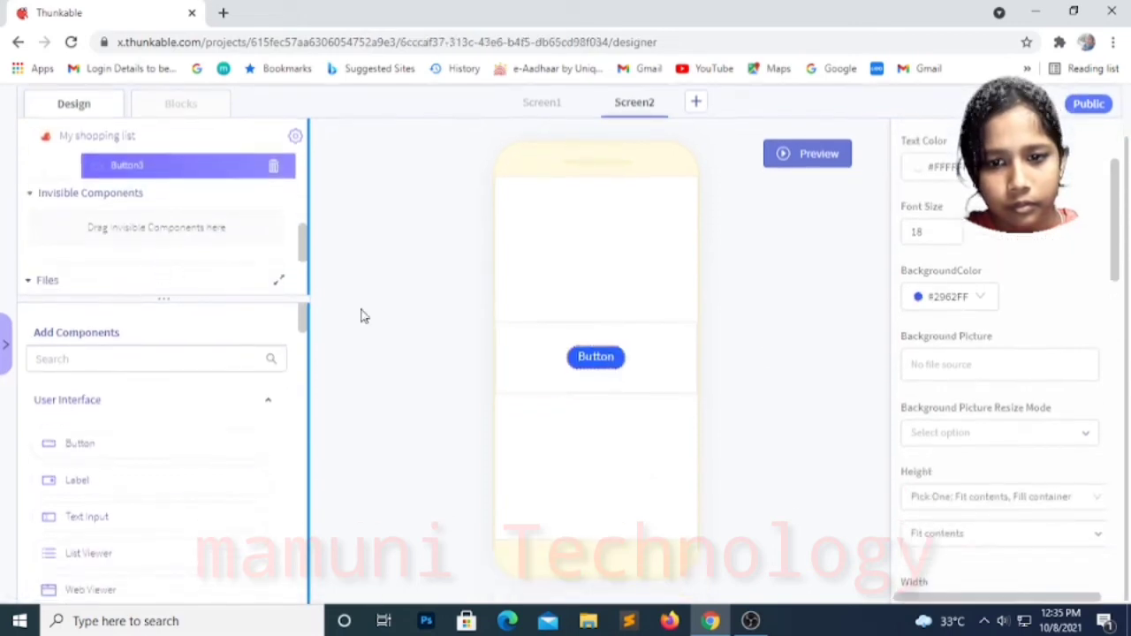
- Set the text of the second screen's button to "My Shopping List"
scroll(998, 353, "up", 3)
key("ctrl+a")
key("BackSpace")
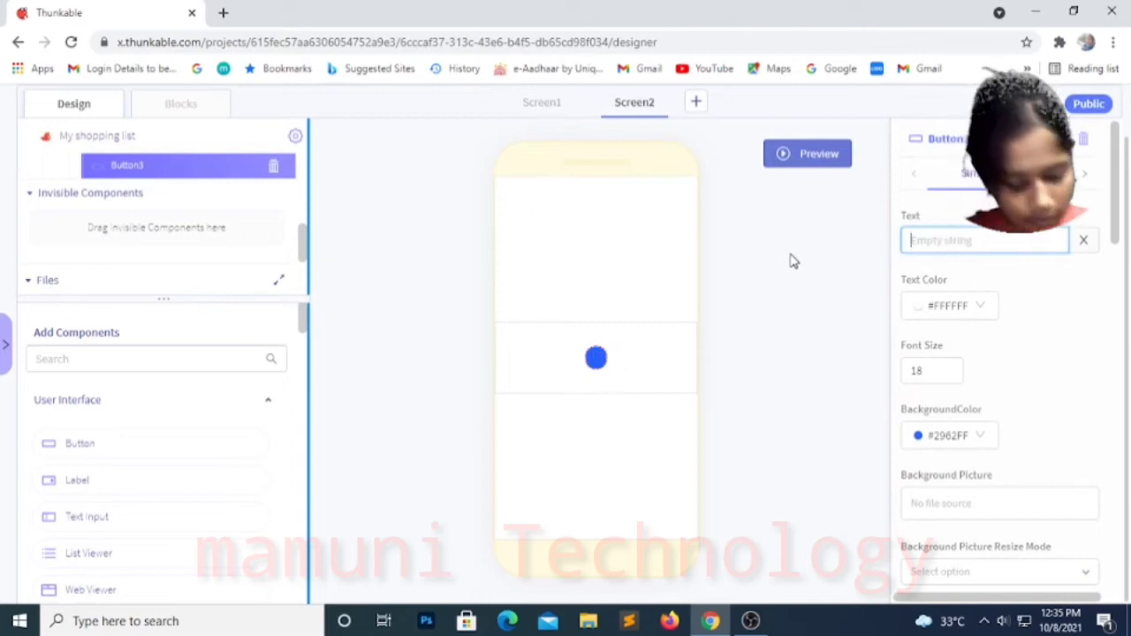
type("My")
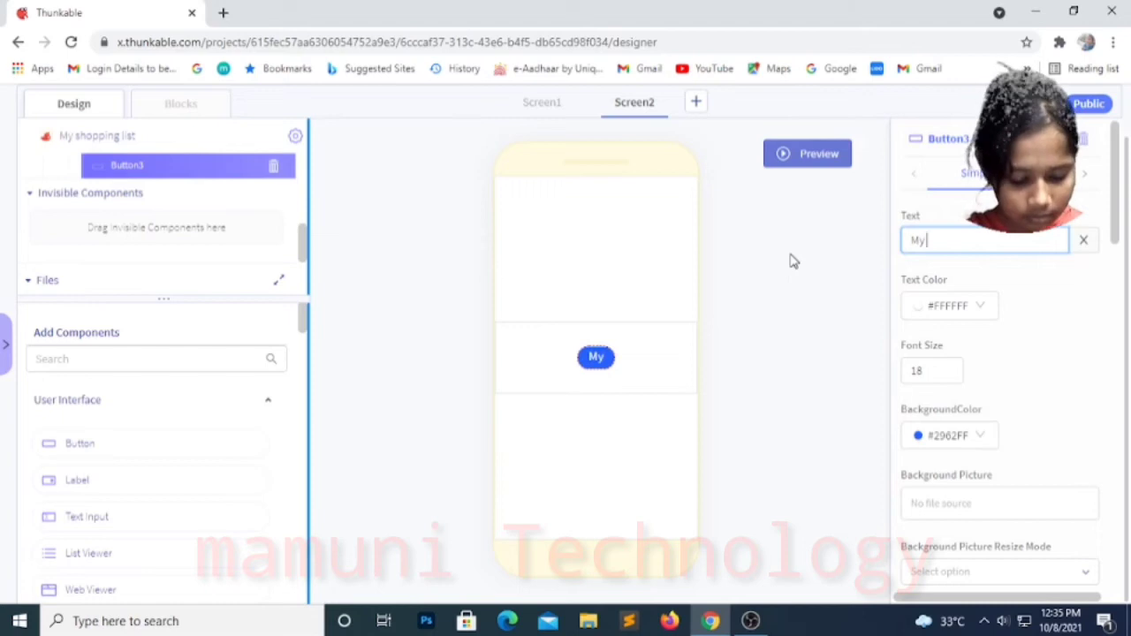
type(" Sho")
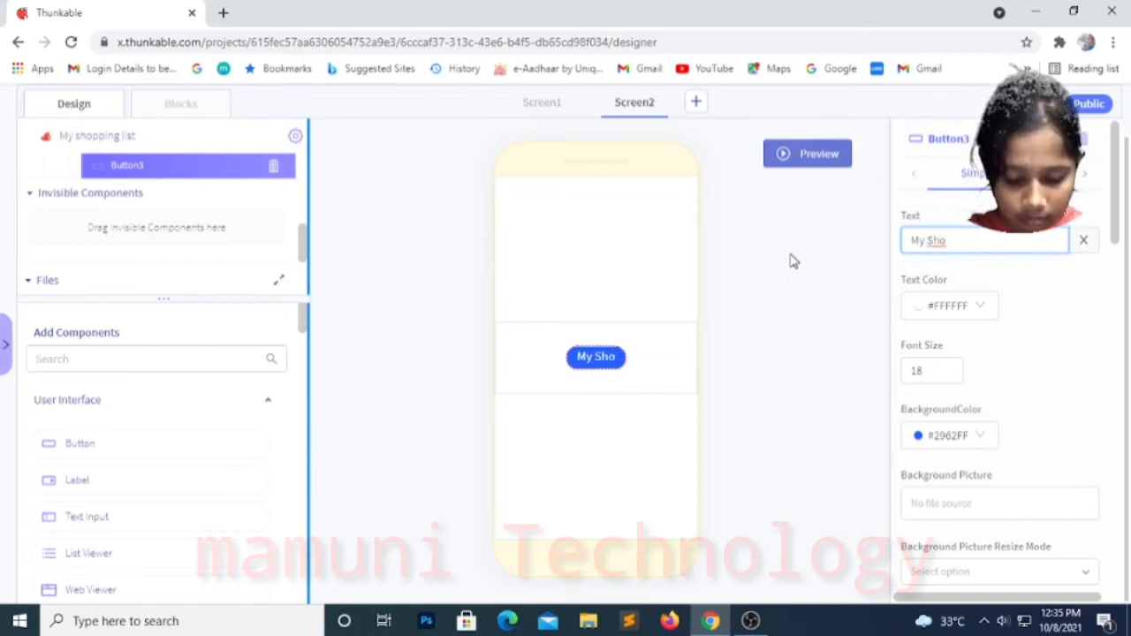
type("ppi")
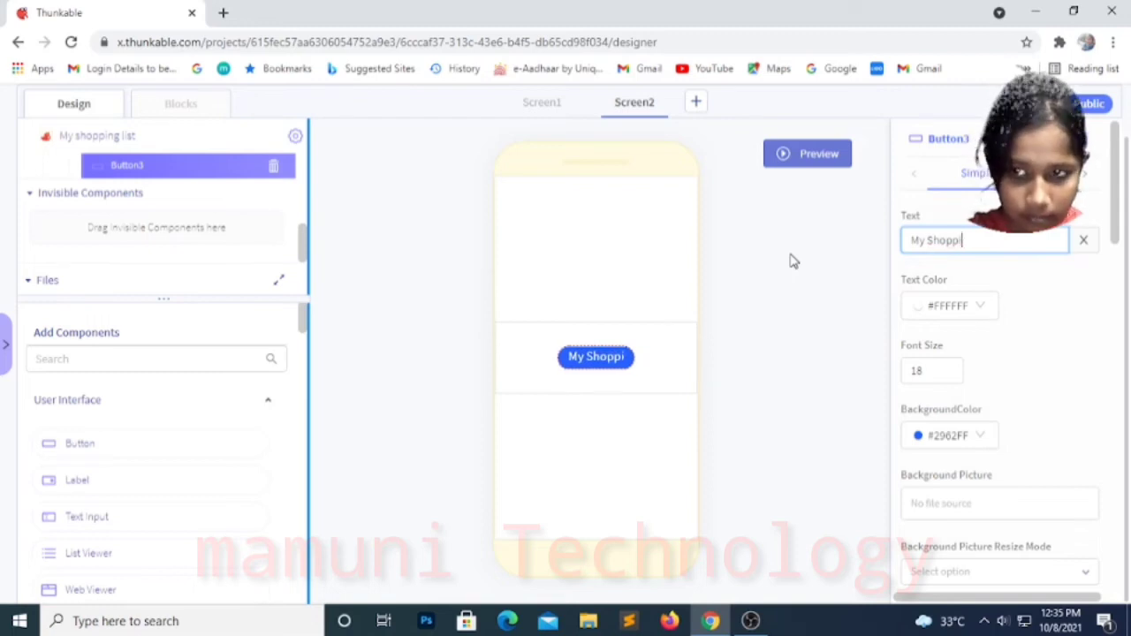
type("ng L")
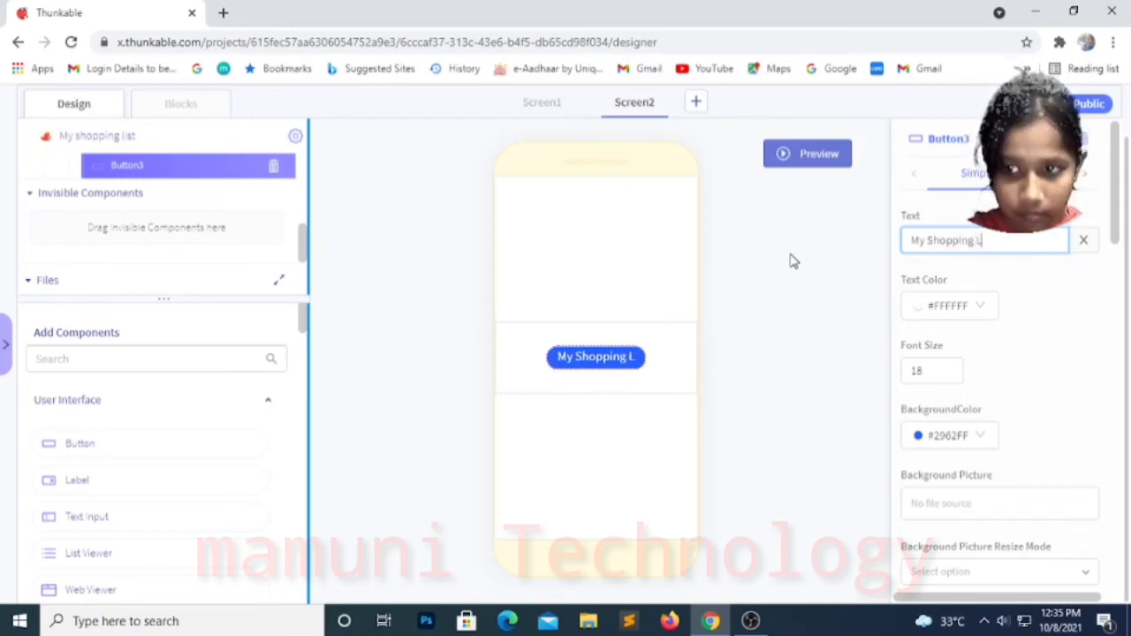
type("ist")
- Try orange, rgba(245, 166, 35, 1), as the text color of the "My Shopping List" button
left_click(949, 305)
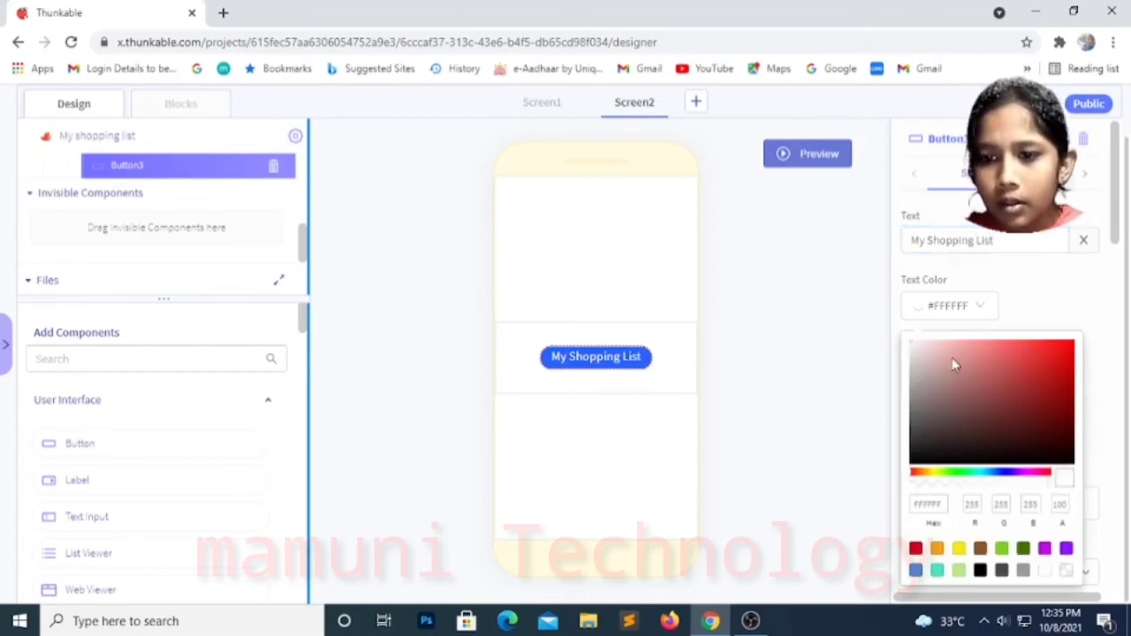
left_click(951, 308)
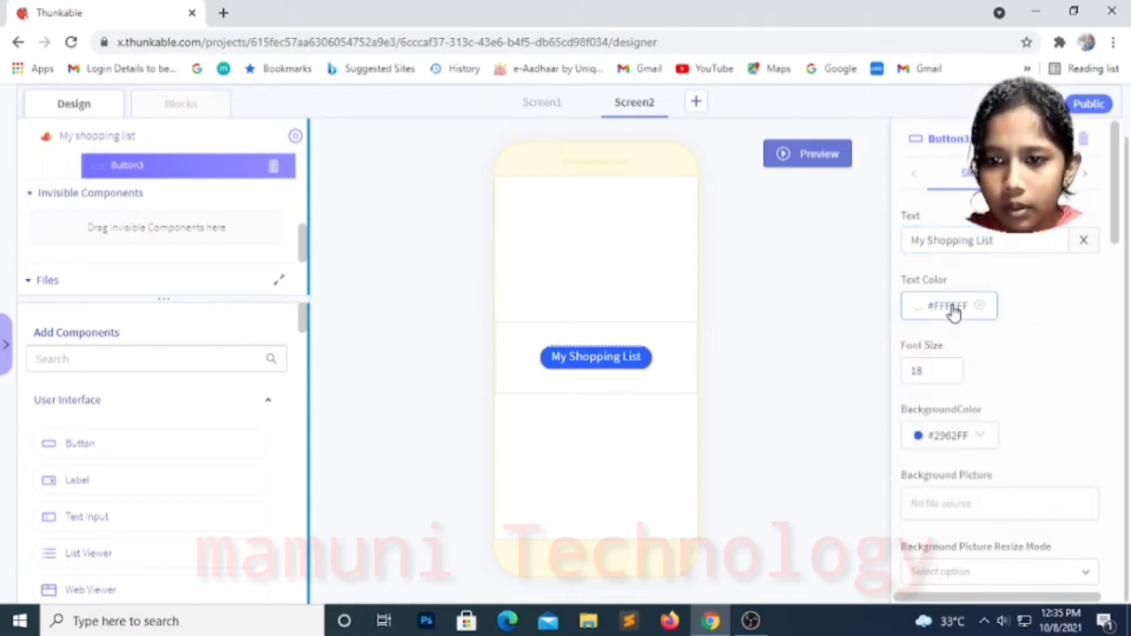
left_click(951, 310)
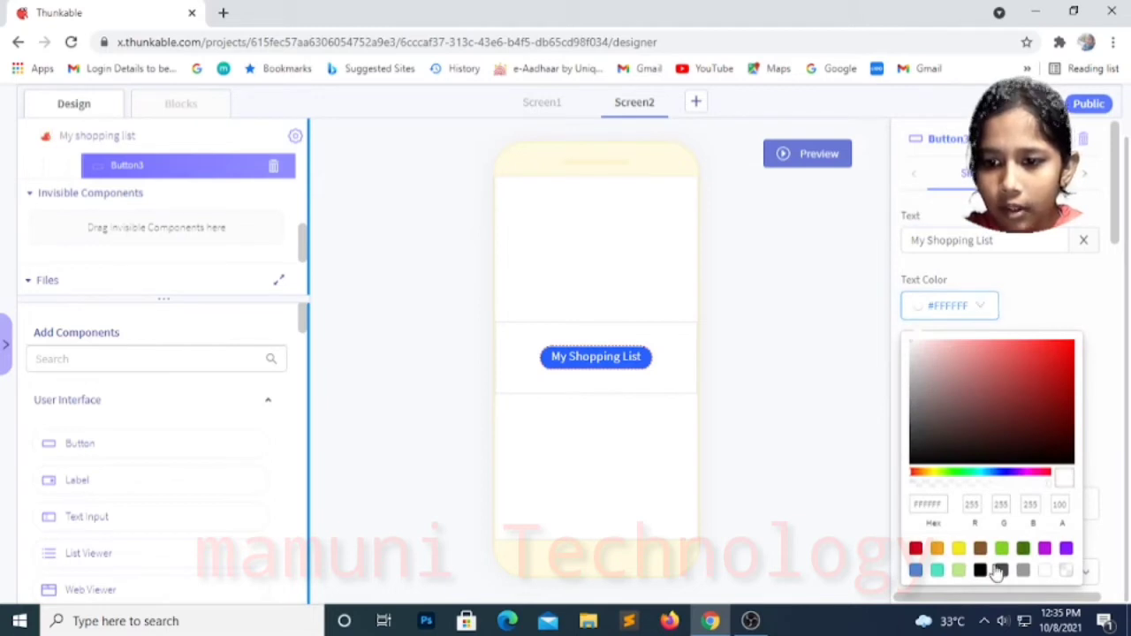
left_click(937, 549)
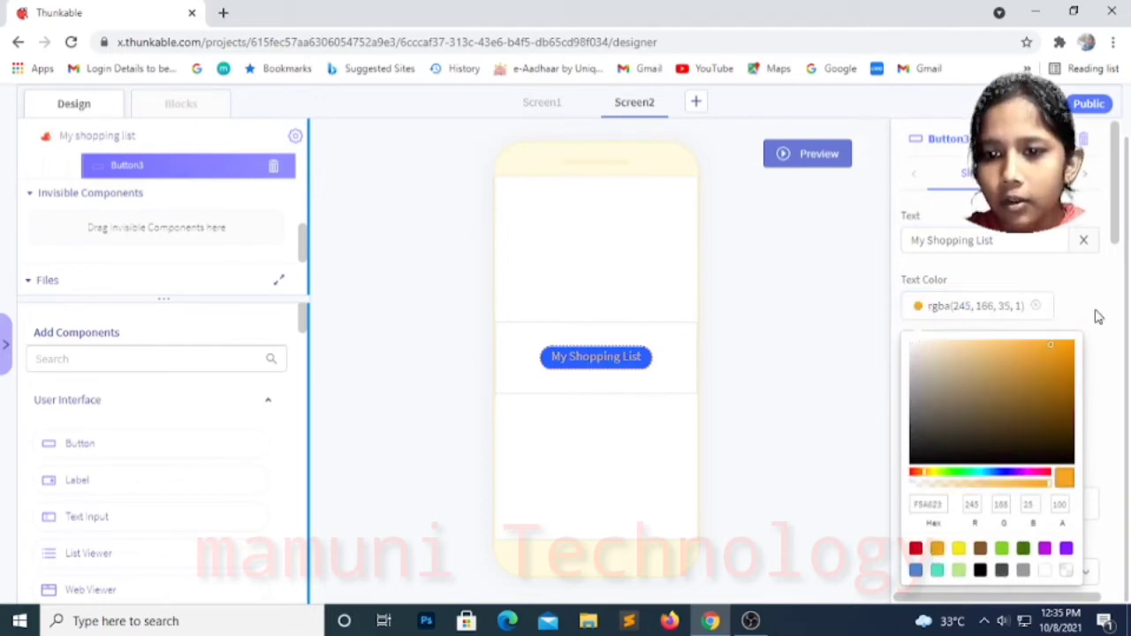
left_click(1081, 328)
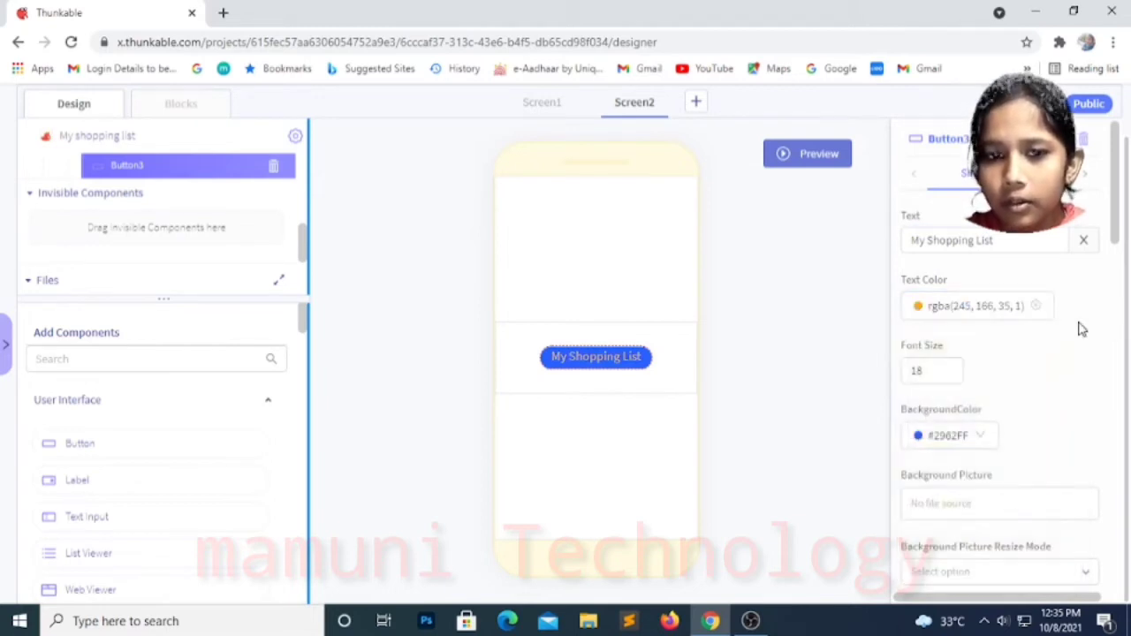
- Set the text color of the "My Shopping List" button to red, rgba(208, 2, 27, 1)
left_click(965, 307)
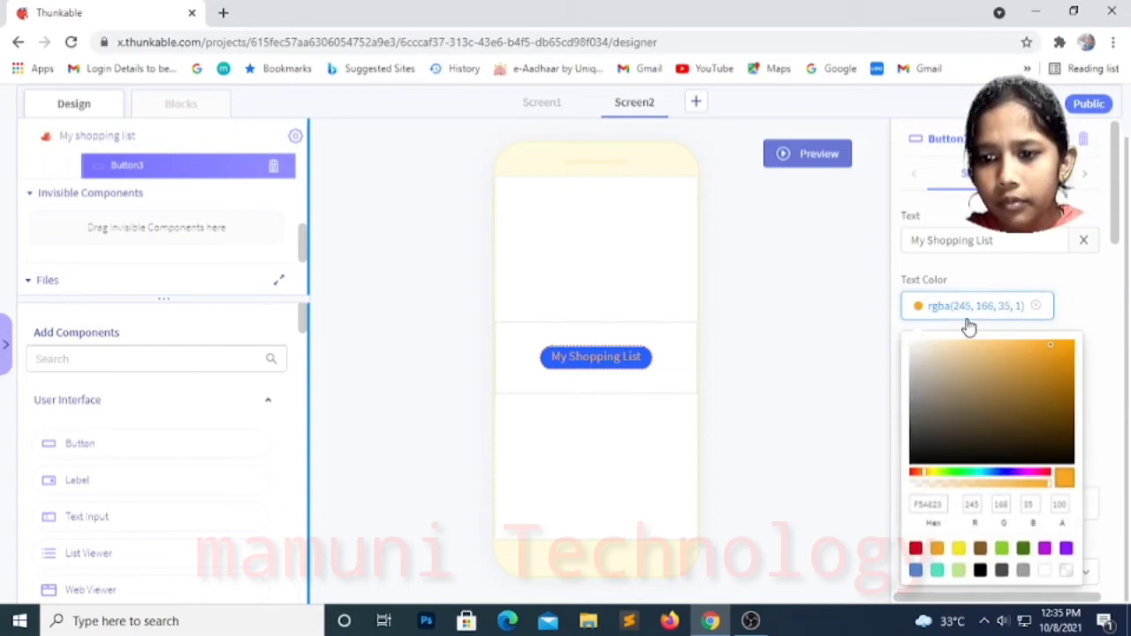
left_click(916, 549)
left_click(825, 429)
- Try a font size of 42 for the "My Shopping List" button
left_click_drag(939, 374, 879, 382)
key("BackSpace")
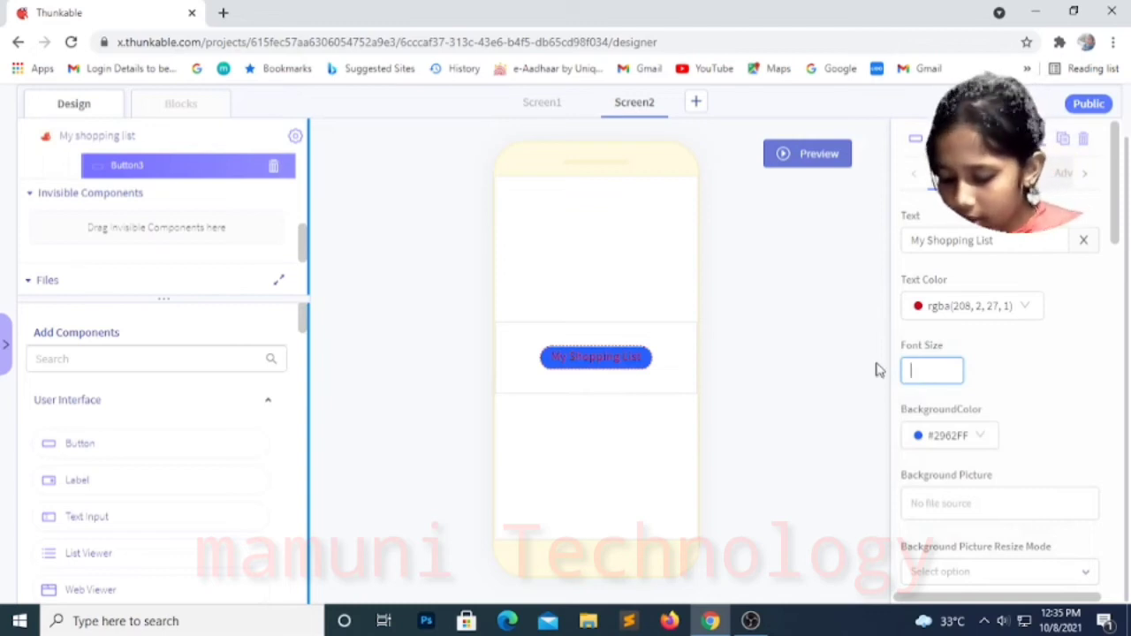
type("42")
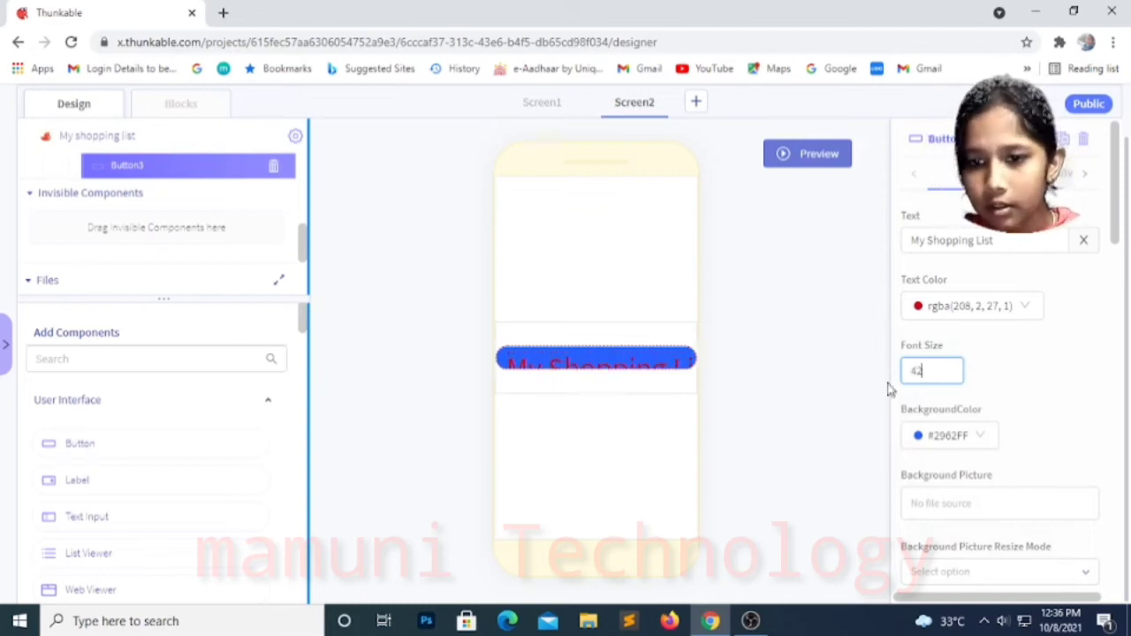
- Set the font size of the "My Shopping List" button to 24
left_click_drag(947, 367, 853, 378)
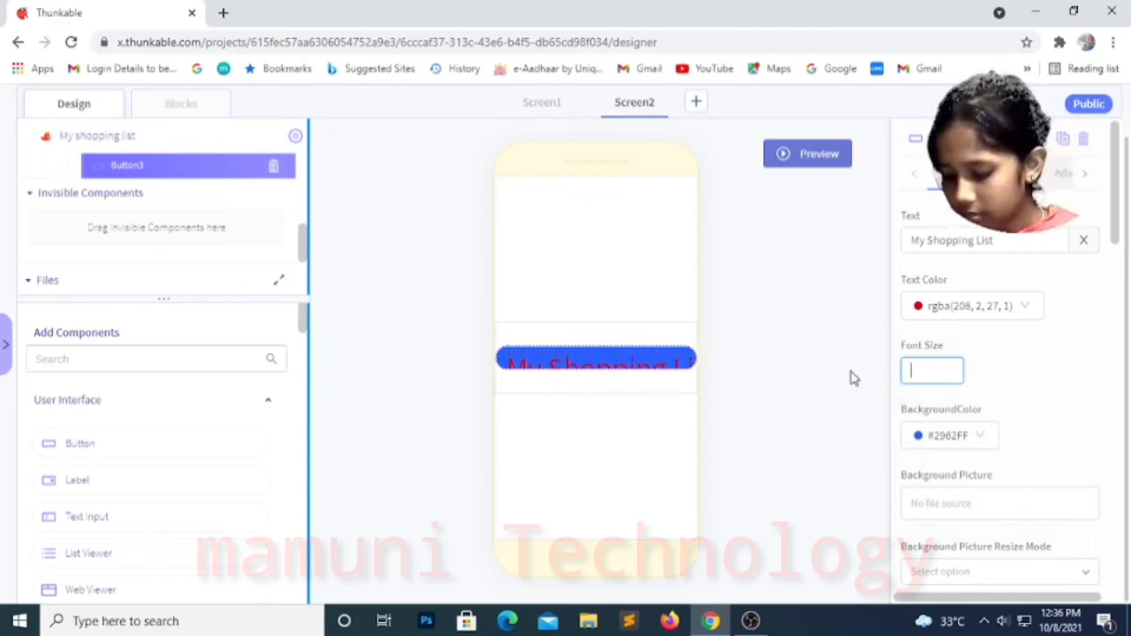
type("24")
left_click(855, 452)
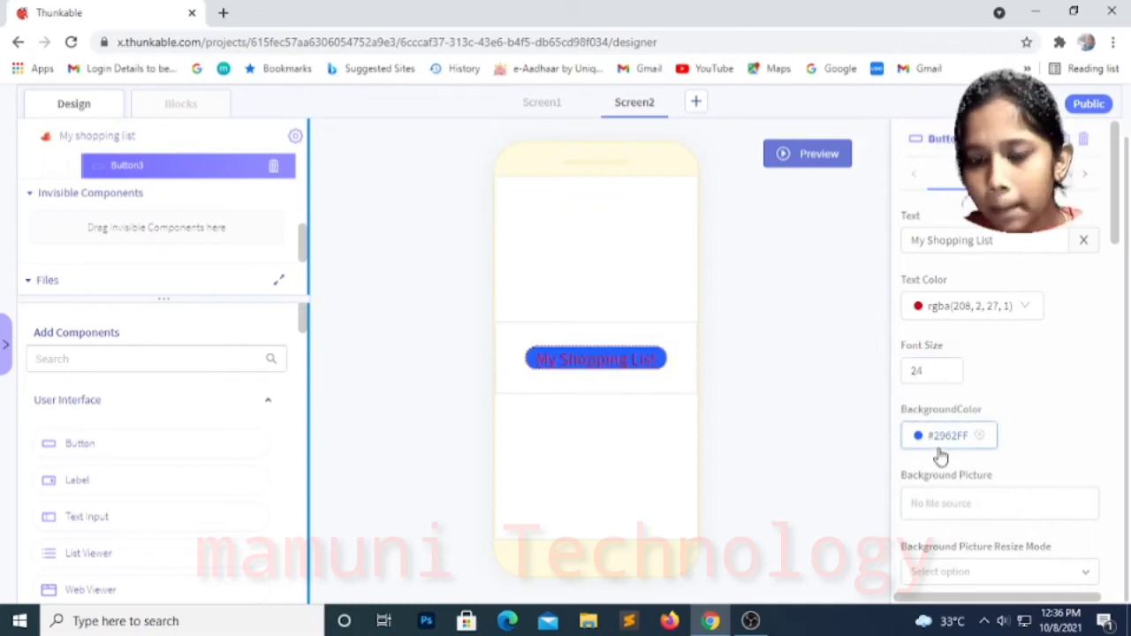
- Set the "My Shopping List" button's background color to yellow, rgba(248, 231, 28, 1), and clear its border radius
left_click(940, 447)
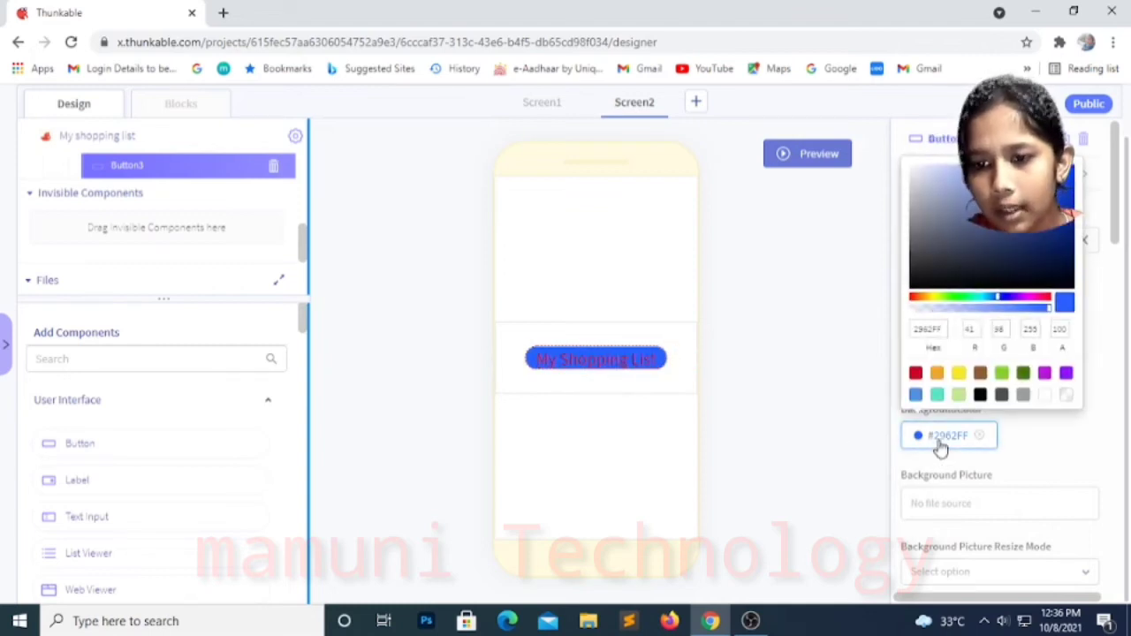
left_click(958, 374)
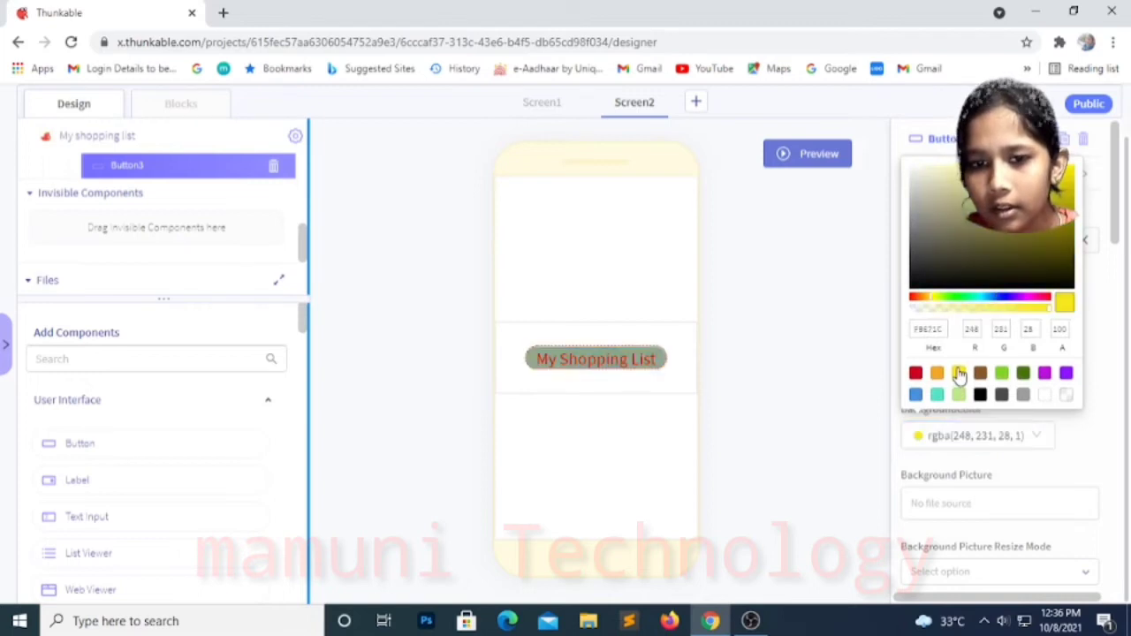
left_click(790, 439)
scroll(984, 380, "down", 6)
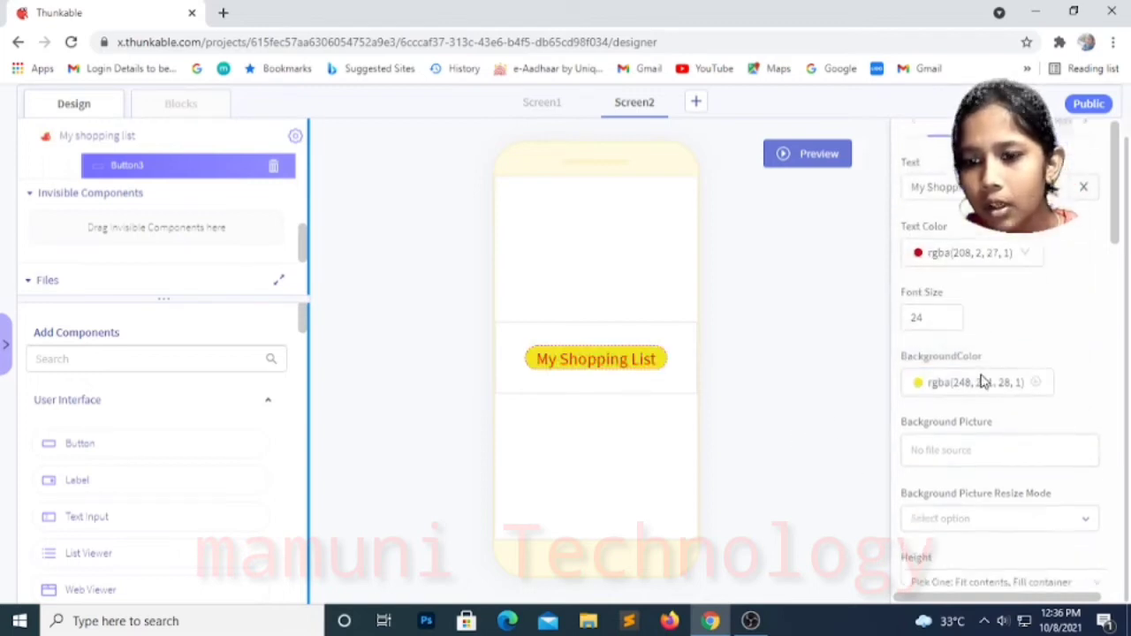
scroll(981, 380, "down", 7)
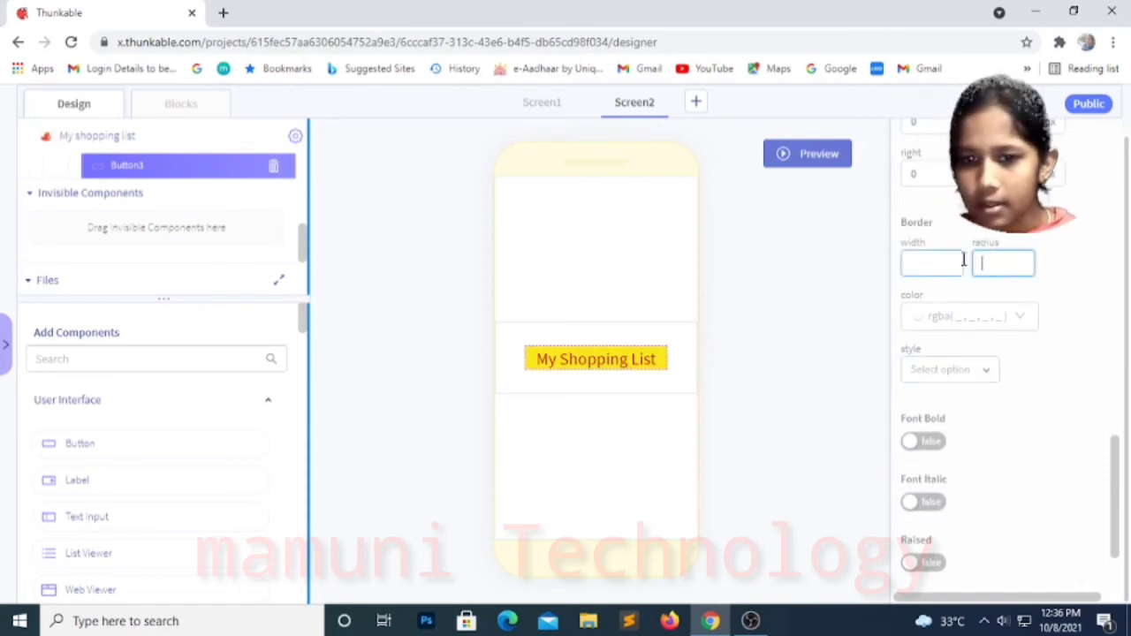
- Set both the height and the width of the "My Shopping List" button to Fill container
scroll(945, 353, "up", 7)
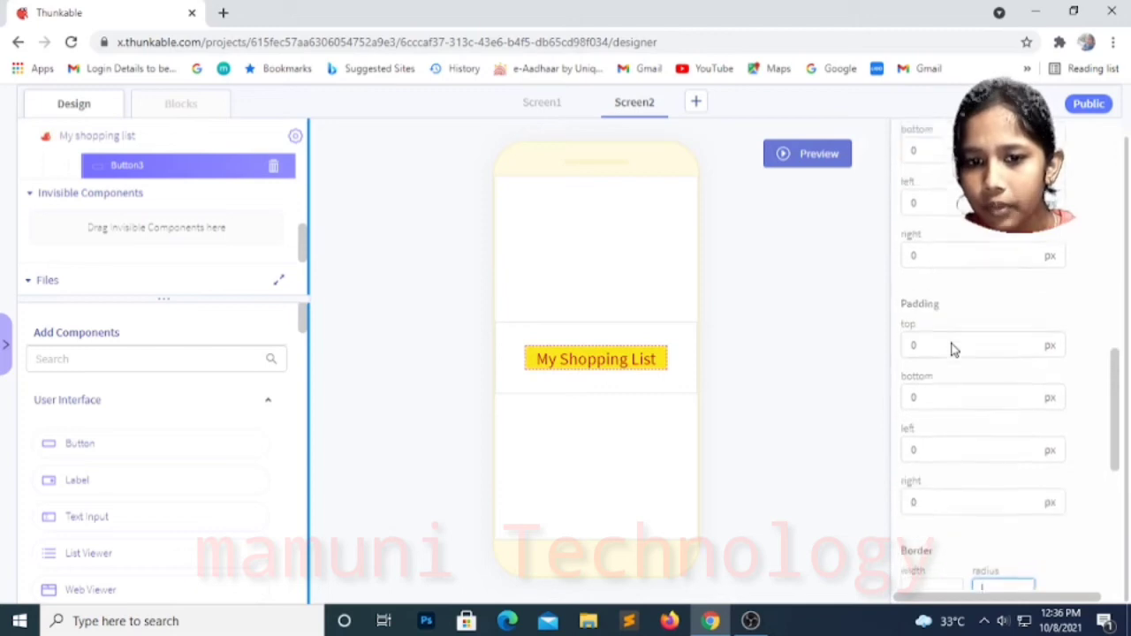
scroll(952, 349, "up", 3)
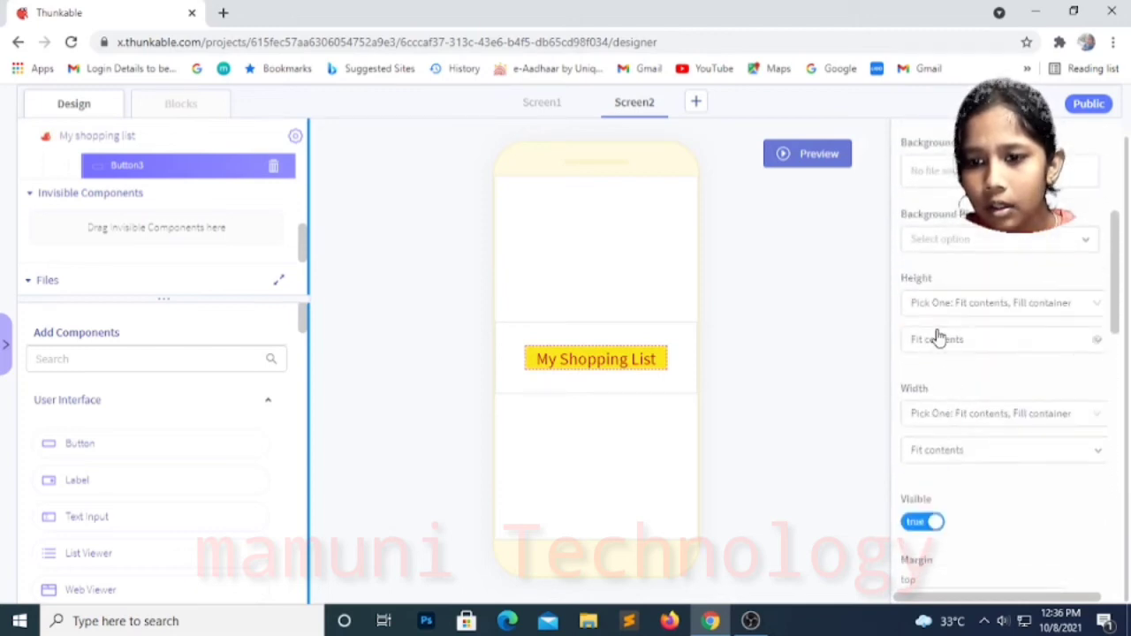
left_click(942, 343)
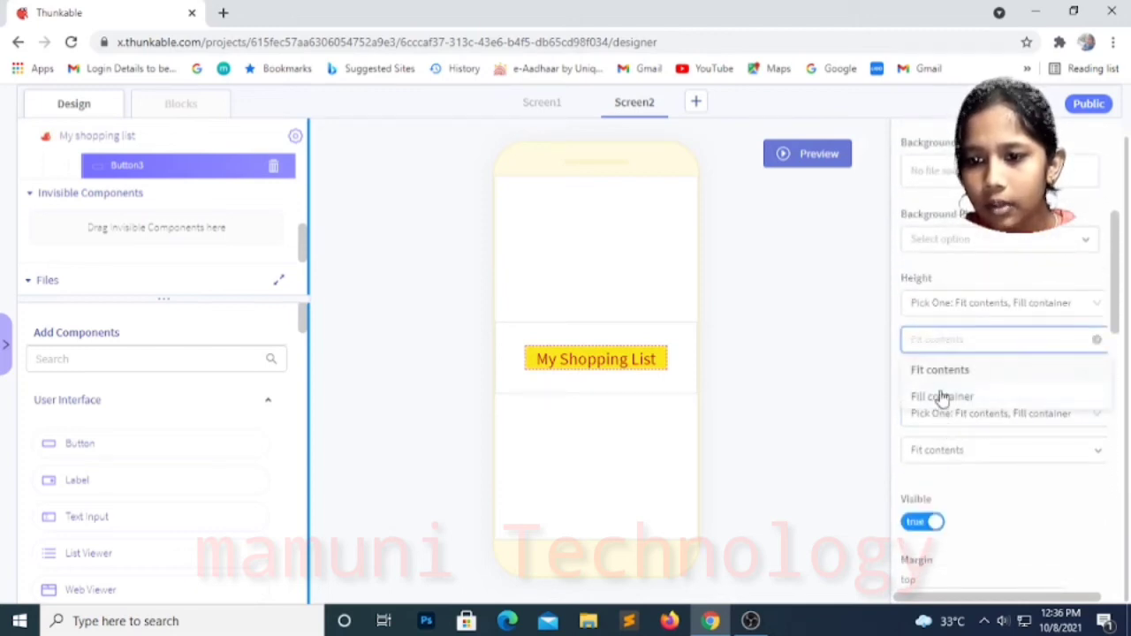
left_click(942, 397)
left_click(943, 451)
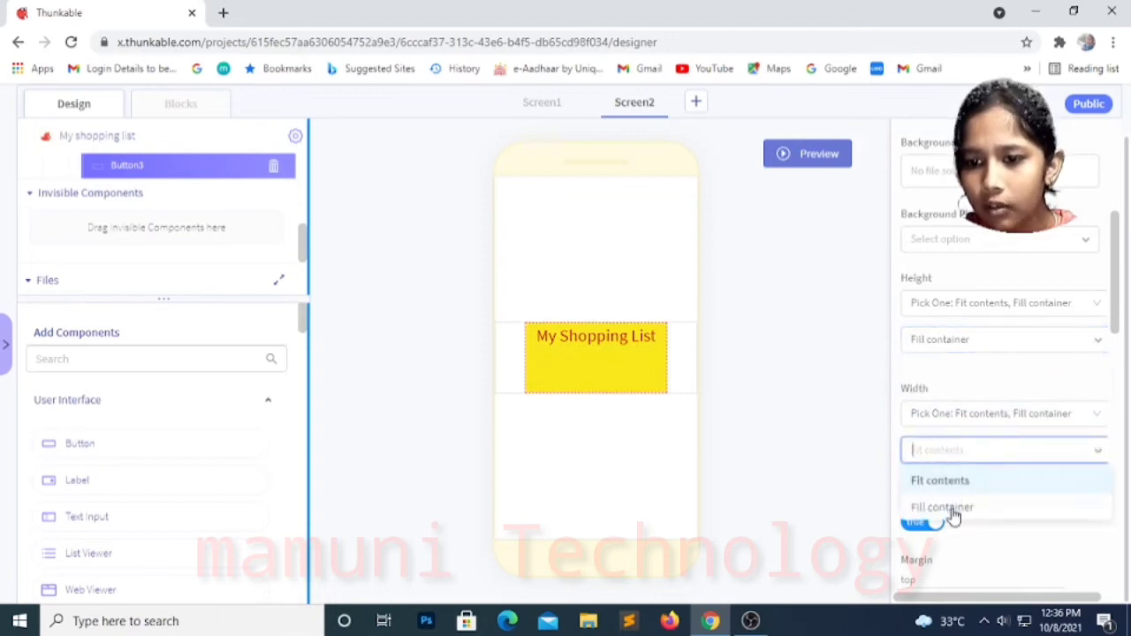
left_click(952, 514)
left_click(1099, 576)
scroll(253, 351, "down", 1)
scroll(276, 407, "up", 1)
- Add another row to the second screen and move the "My Shopping List" header row above it
left_click(271, 407)
scroll(252, 414, "down", 3)
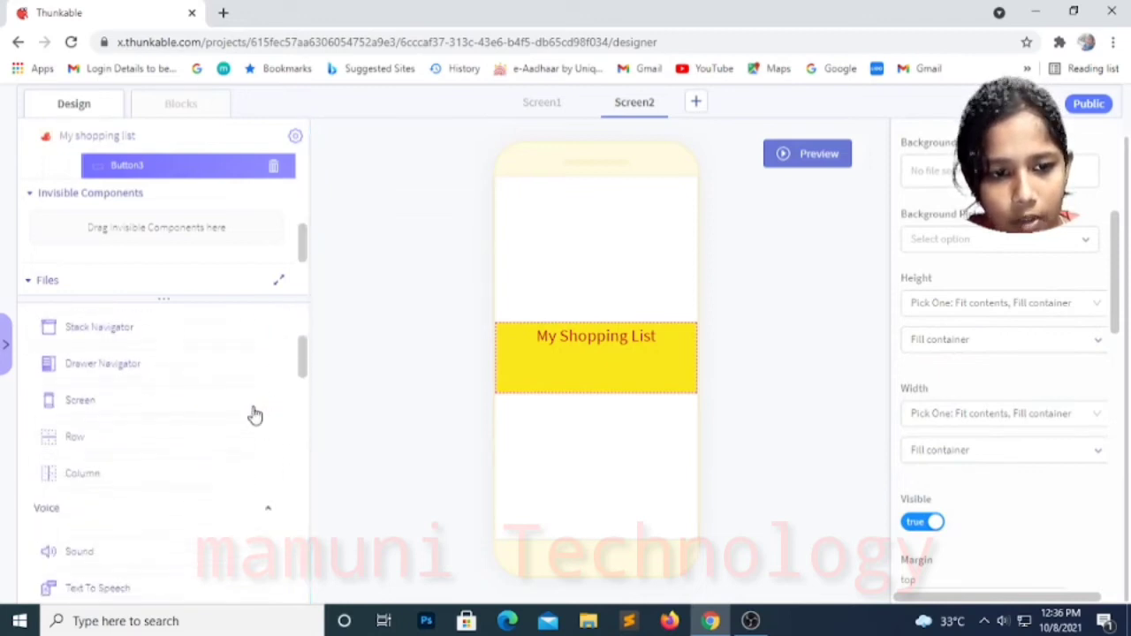
left_click_drag(189, 413, 588, 445)
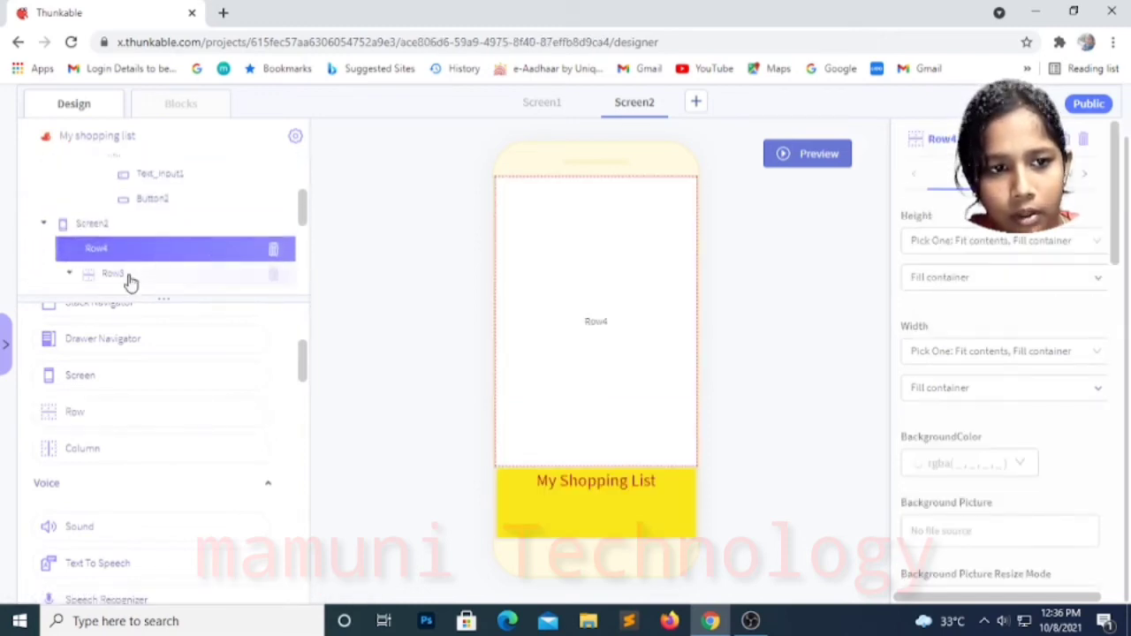
mouse_move(135, 270)
left_mouse_down()
mouse_move(151, 233)
mouse_move(149, 248)
left_mouse_up()
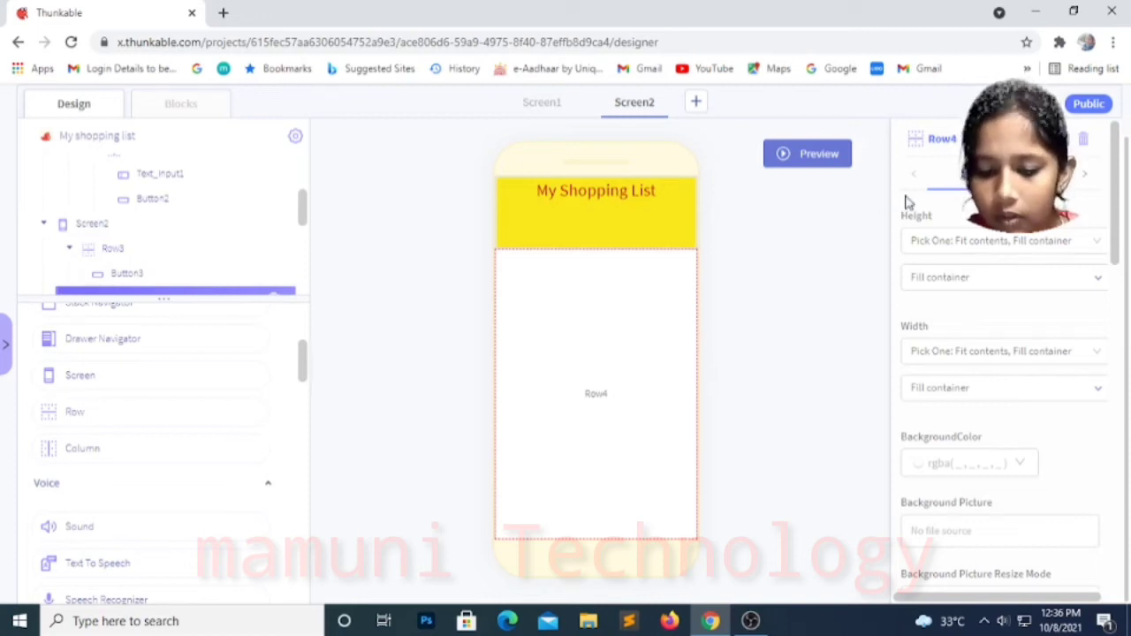
- Set the height of the new empty row below the header to a relative size of 80%
left_click(954, 248)
left_click(944, 302)
left_click(950, 280)
left_click_drag(921, 268, 851, 275)
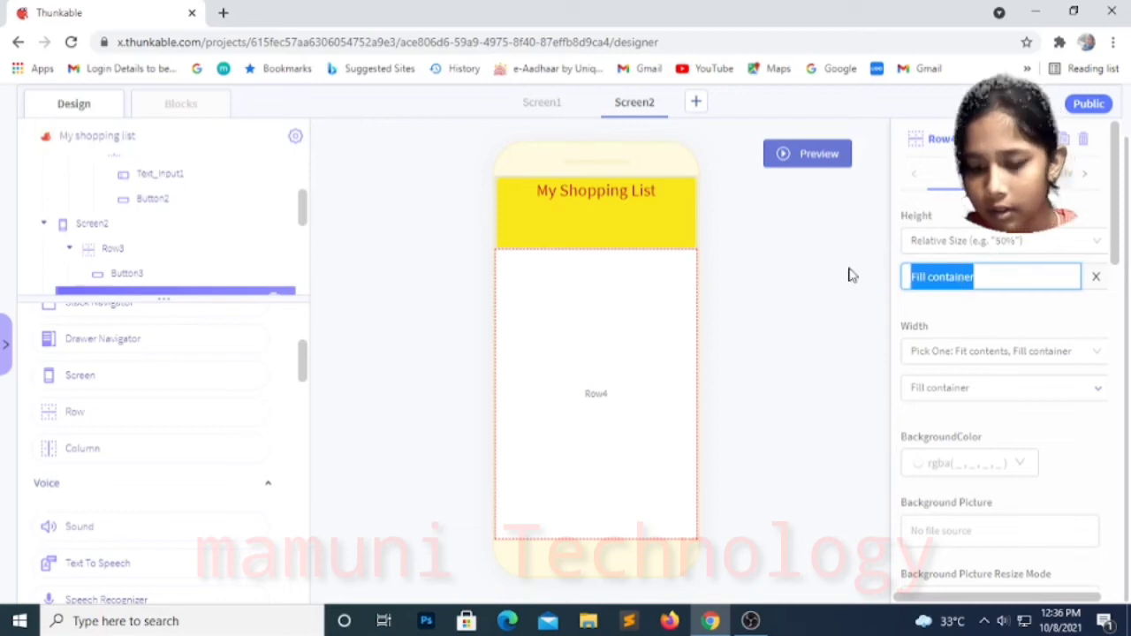
key("BackSpace")
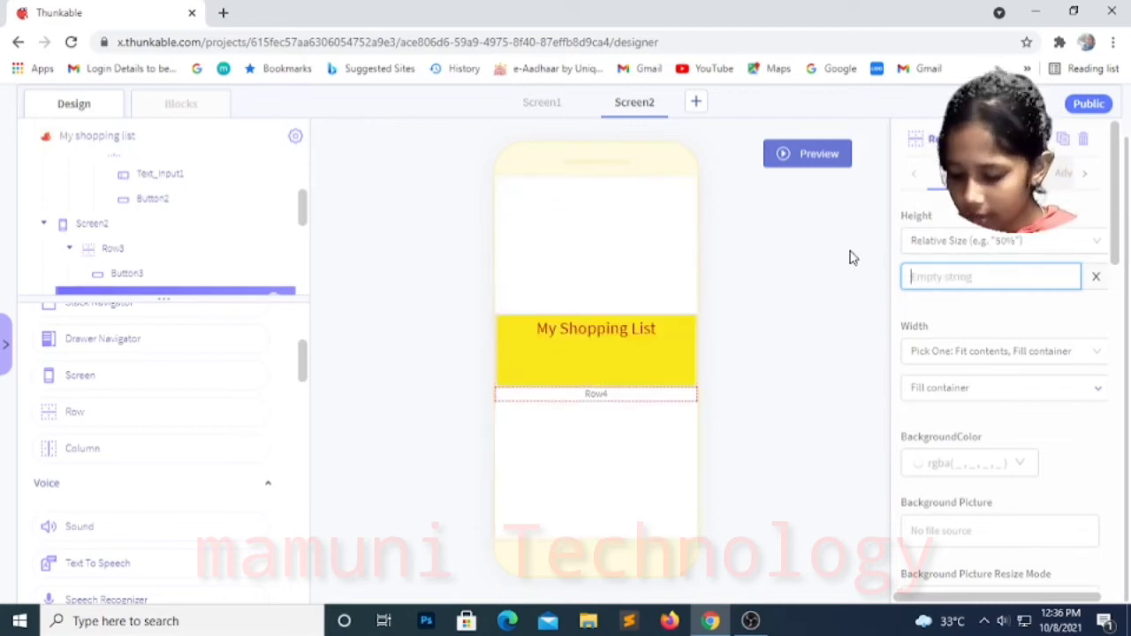
type("8%")
type("0")
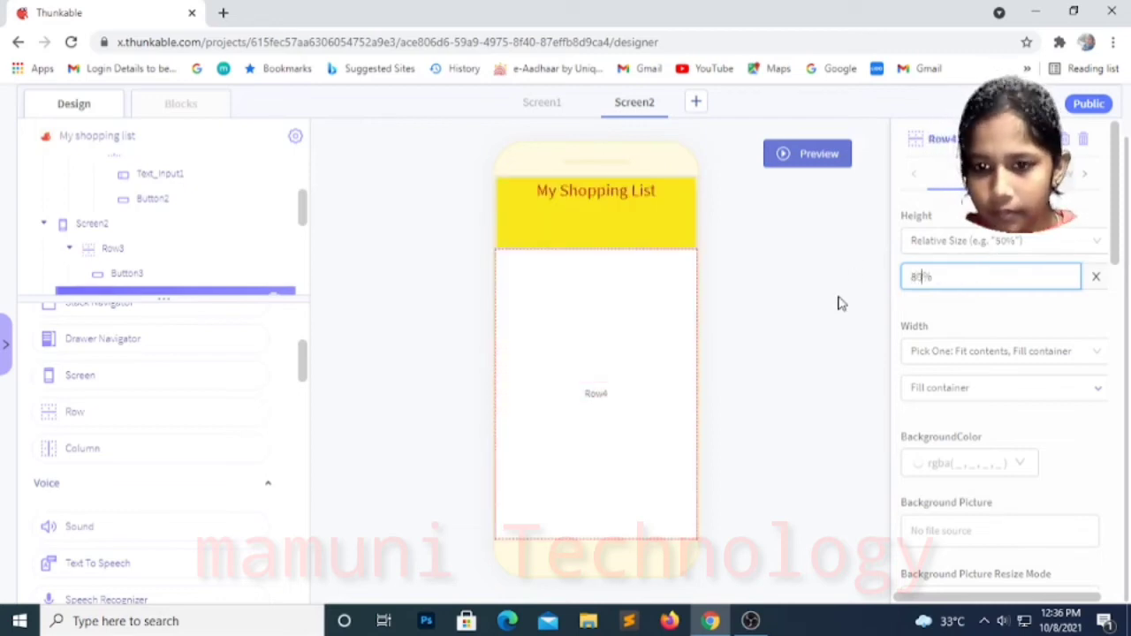
left_click(817, 274)
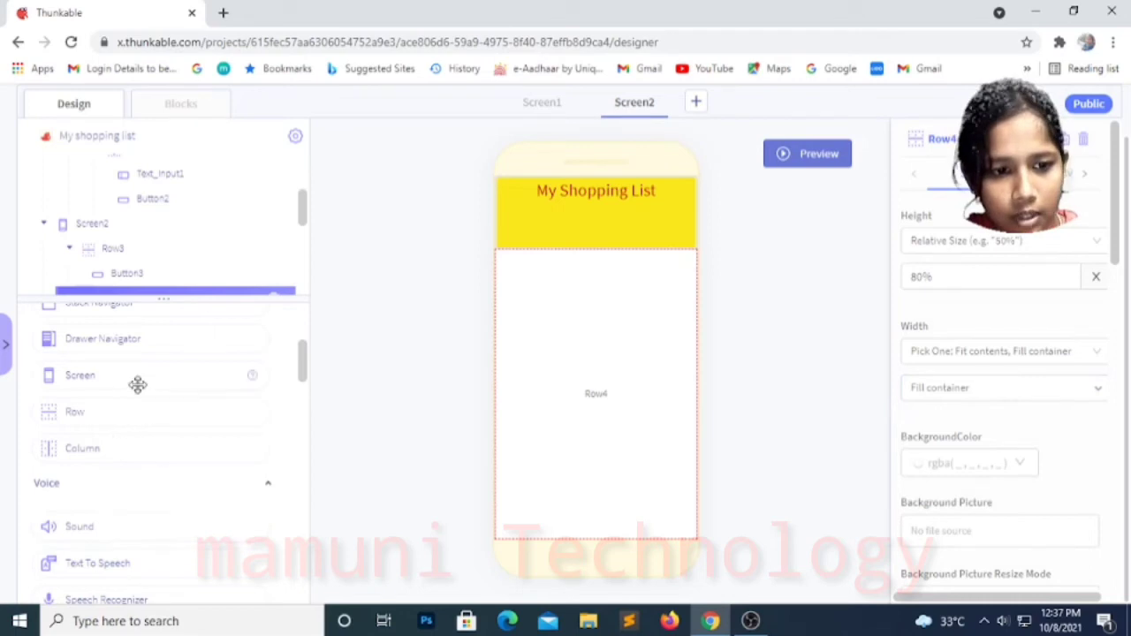
- Add a Data Viewer List inside the empty row below the "My Shopping List" header
scroll(141, 371, "up", 3)
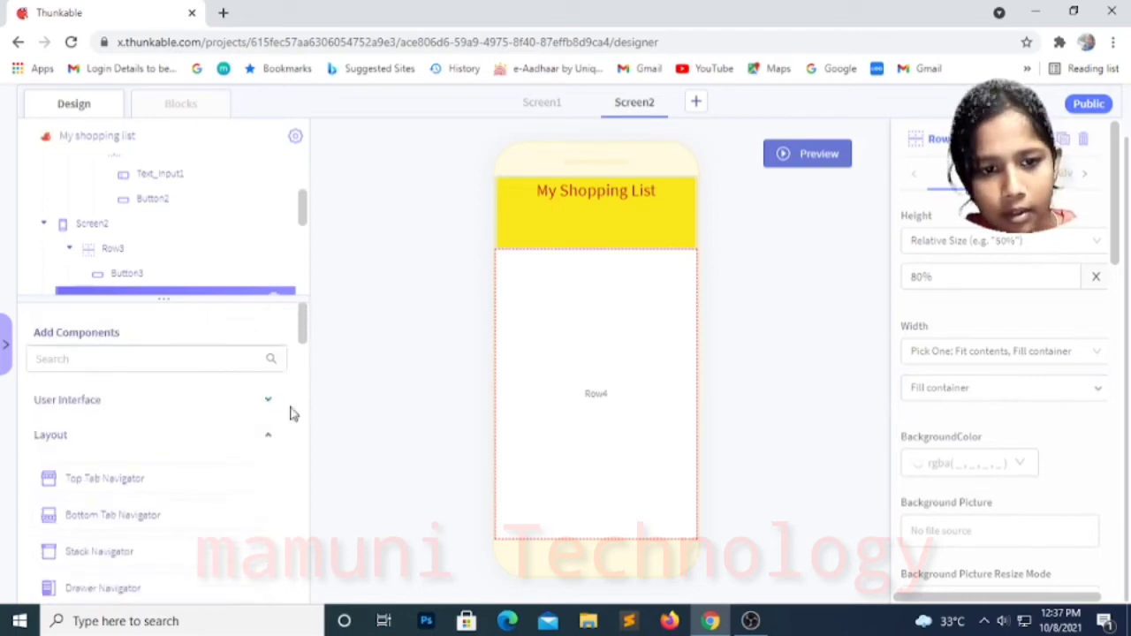
left_click(269, 403)
scroll(222, 494, "down", 3)
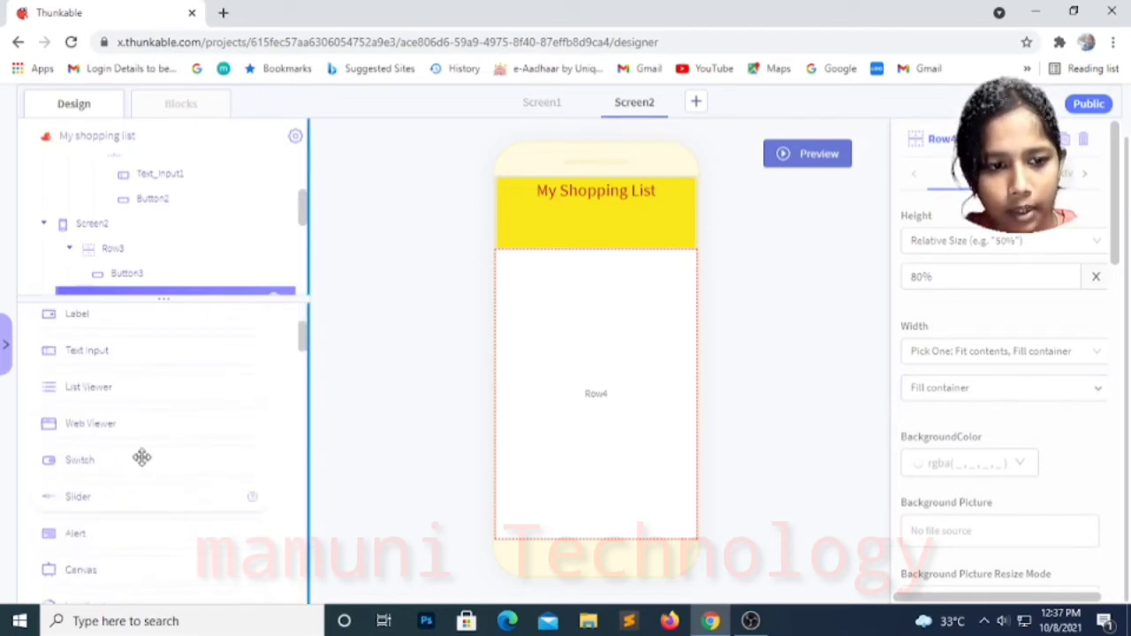
scroll(129, 482, "down", 2)
scroll(131, 483, "down", 2)
left_click_drag(152, 505, 598, 382)
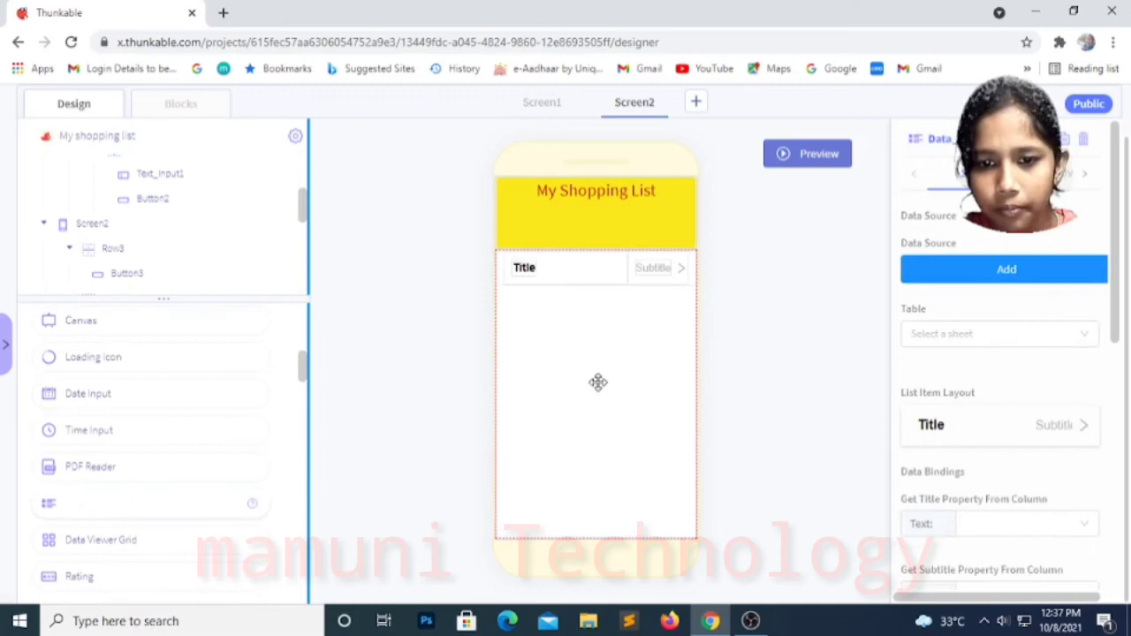
- Create a local table data source named "My Shopping List" for the Data Viewer List
left_click(1027, 265)
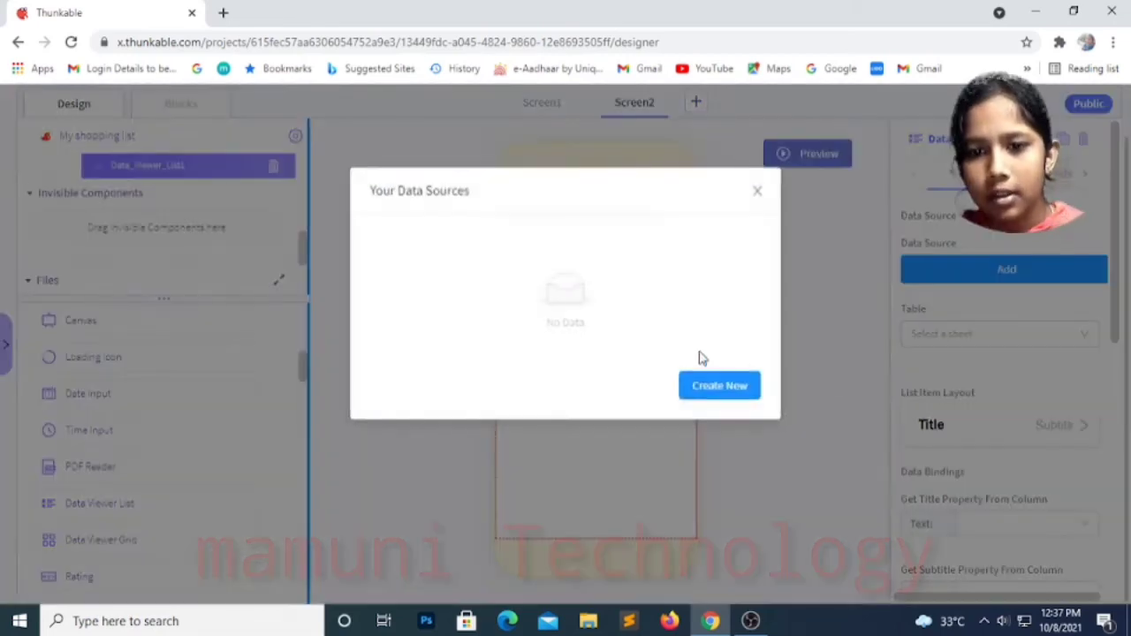
left_click(697, 385)
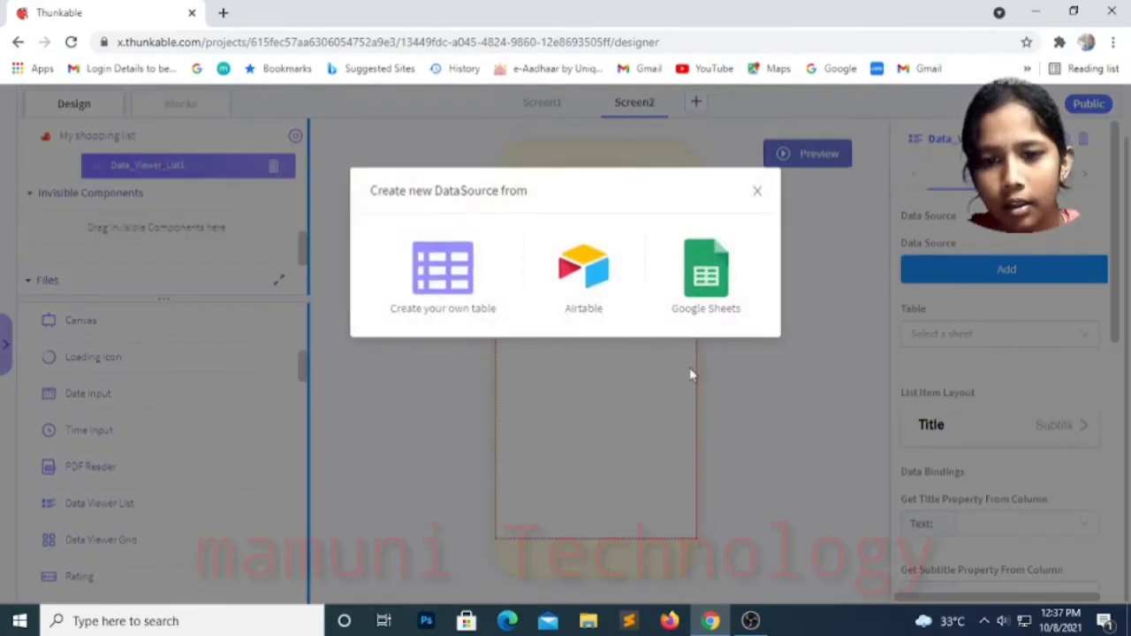
left_click(437, 281)
type("My")
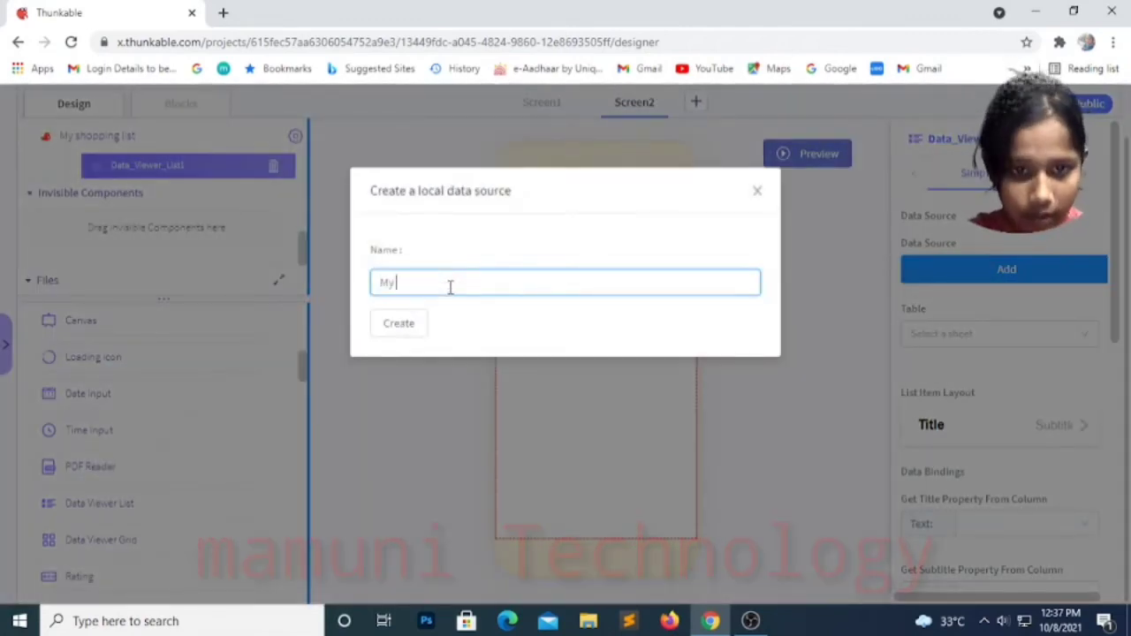
type(" Sh")
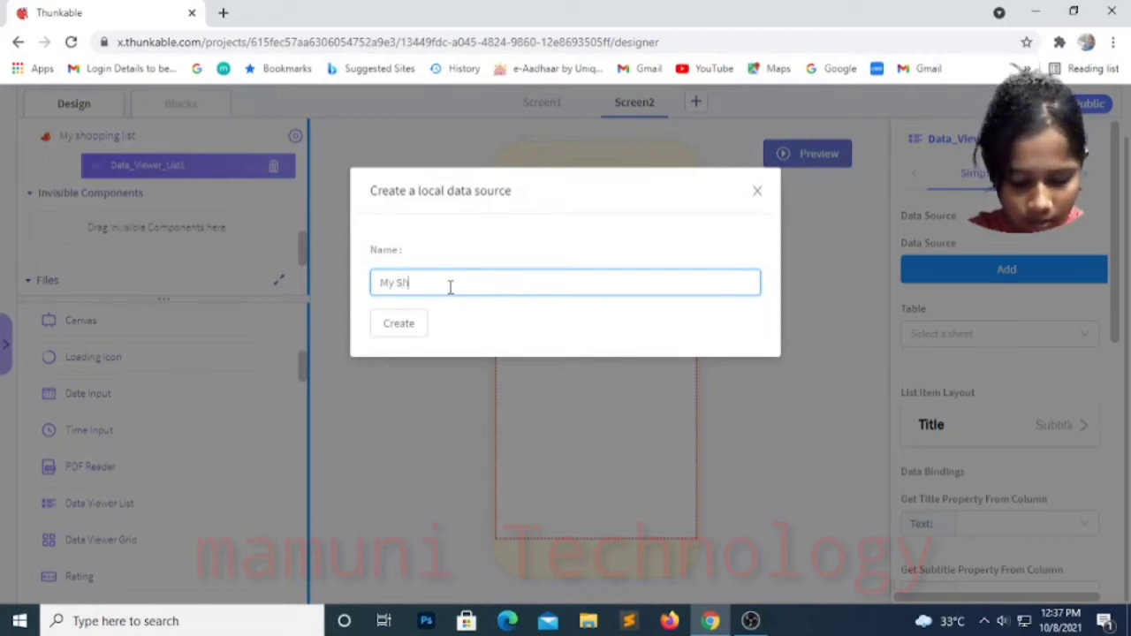
type("opping list")
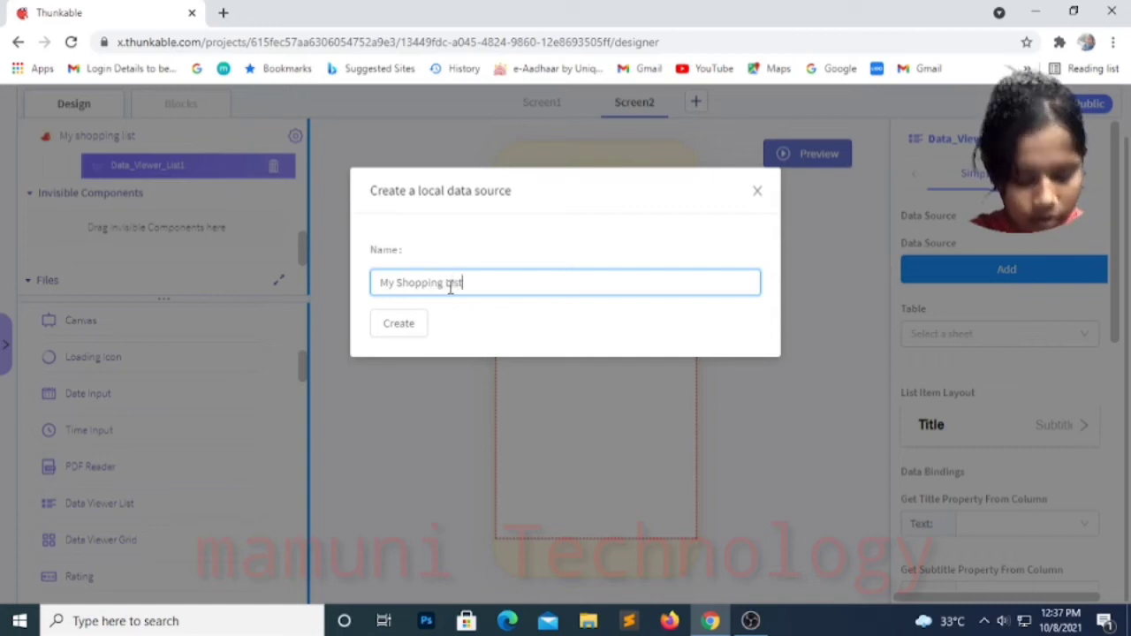
left_click(417, 335)
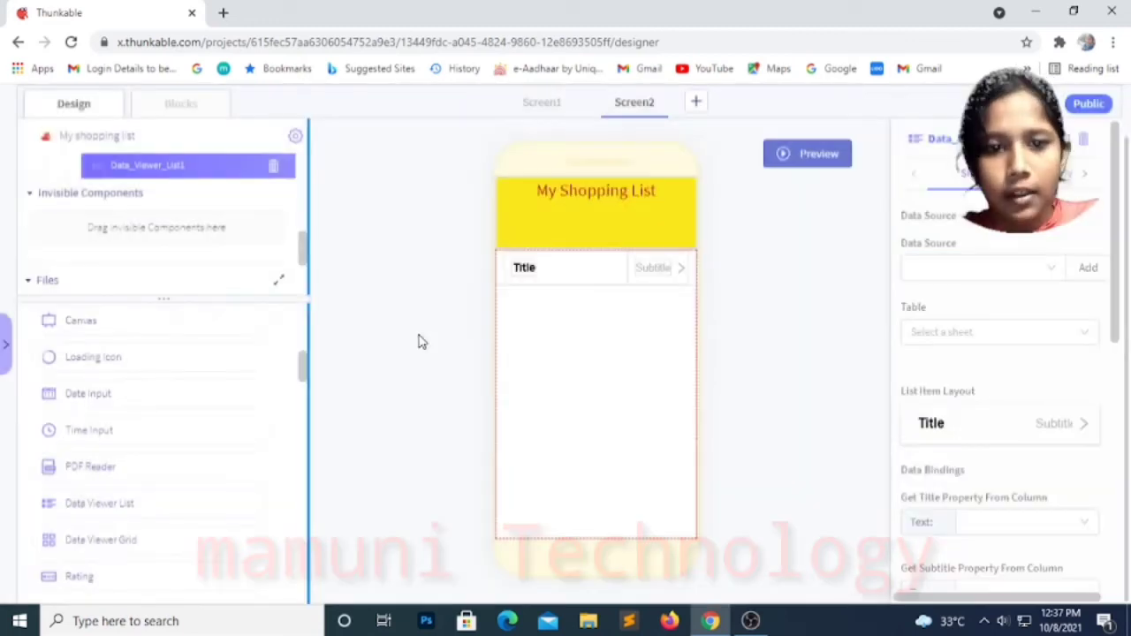
- Connect the Data Viewer List to the My Shopping List data source and its Table 1
left_click(973, 281)
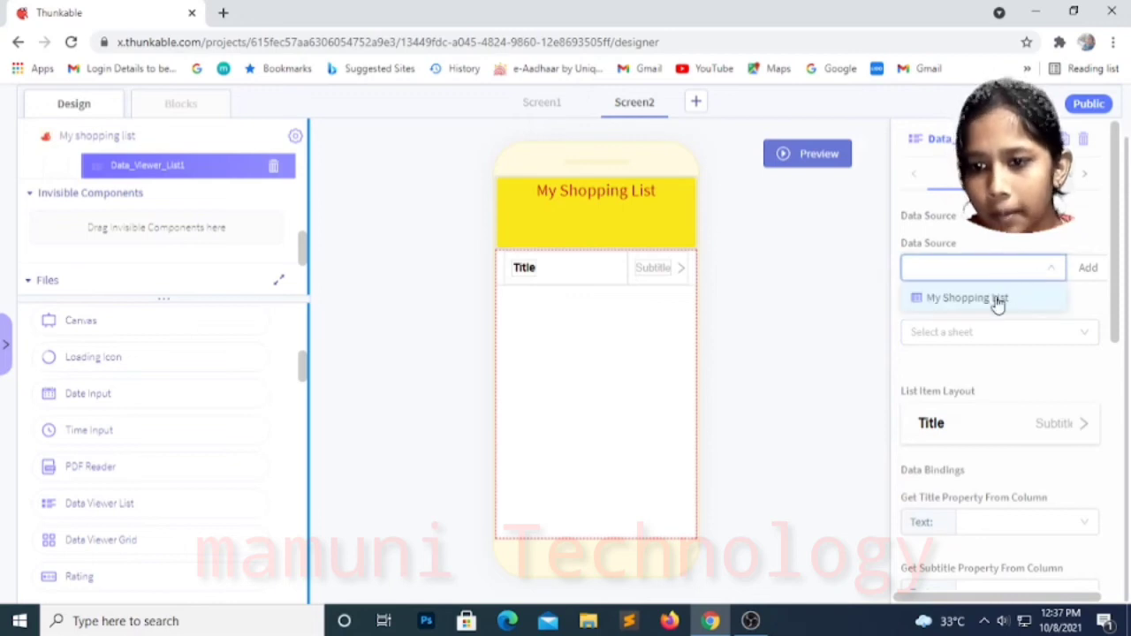
left_click(998, 301)
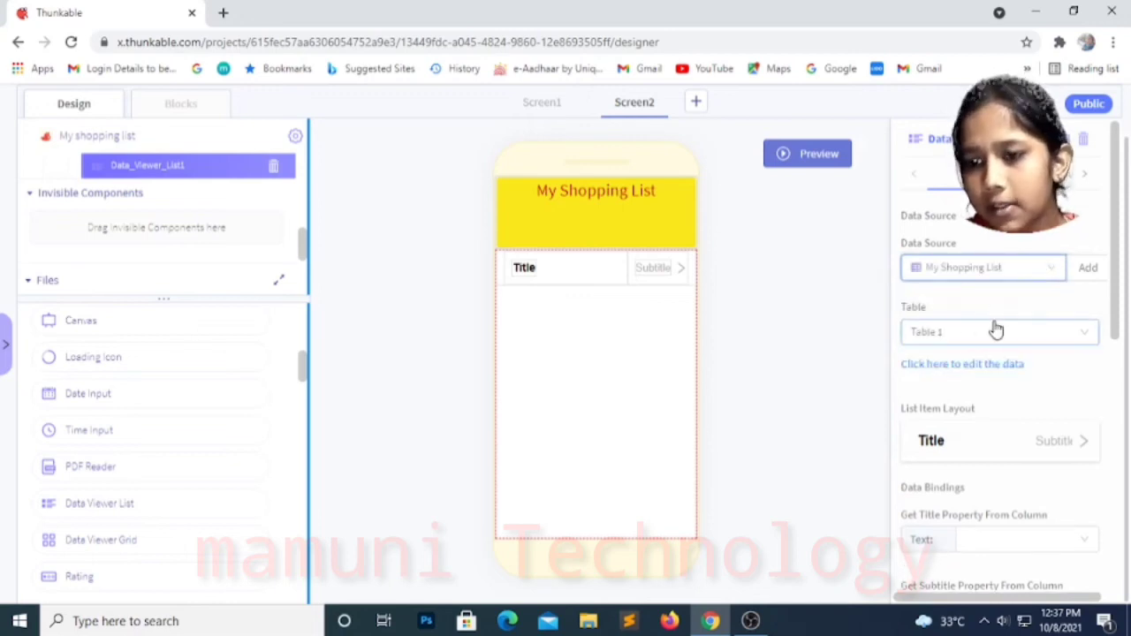
left_click(997, 330)
left_click(993, 362)
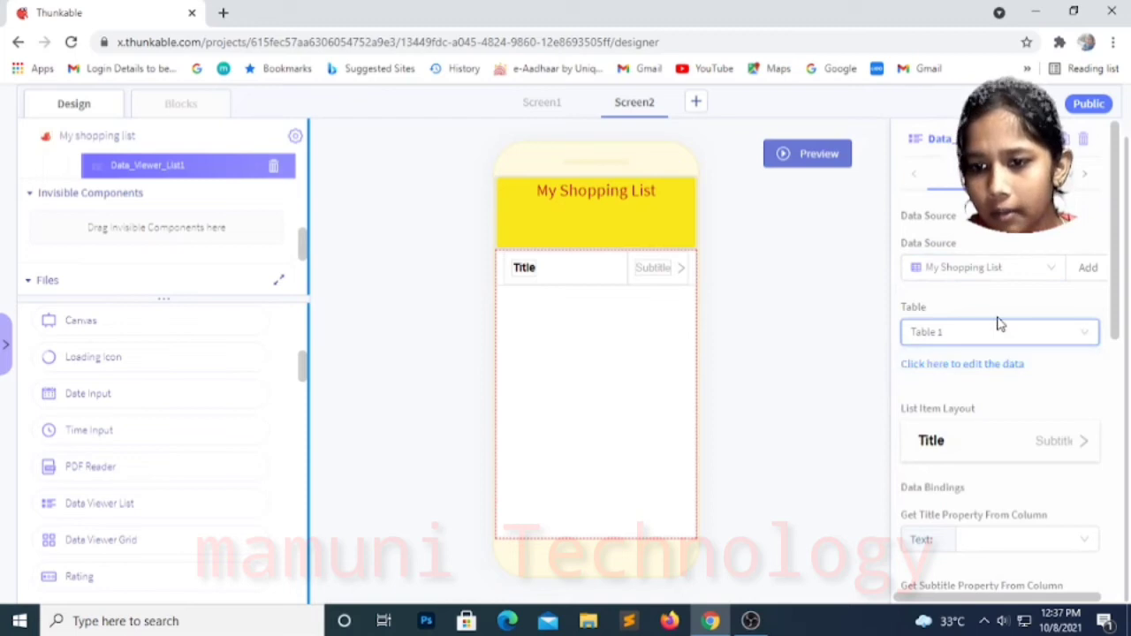
- Delete both default columns, Column 1 and Column 2, from Table 1 of the data source
scroll(1002, 358, "down", 1)
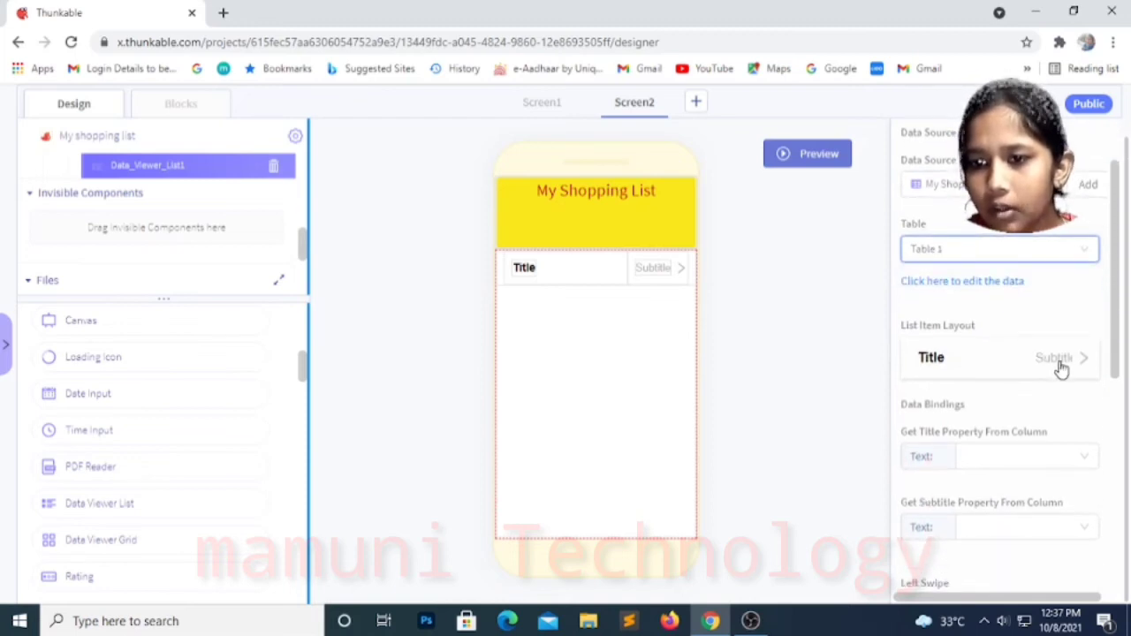
left_click(997, 285)
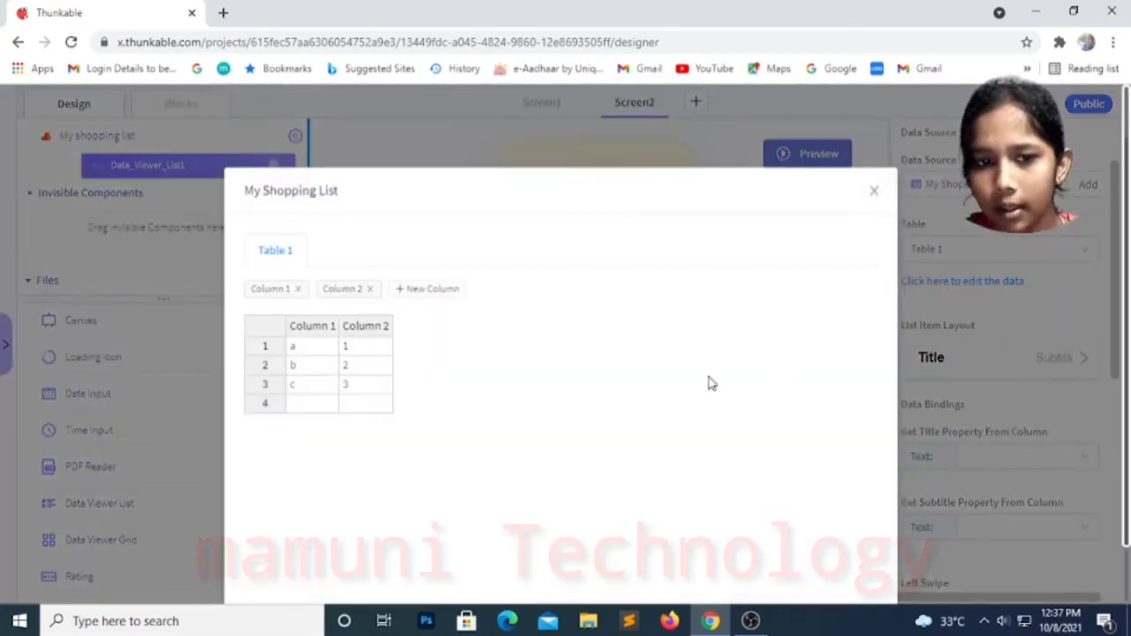
left_click(298, 290)
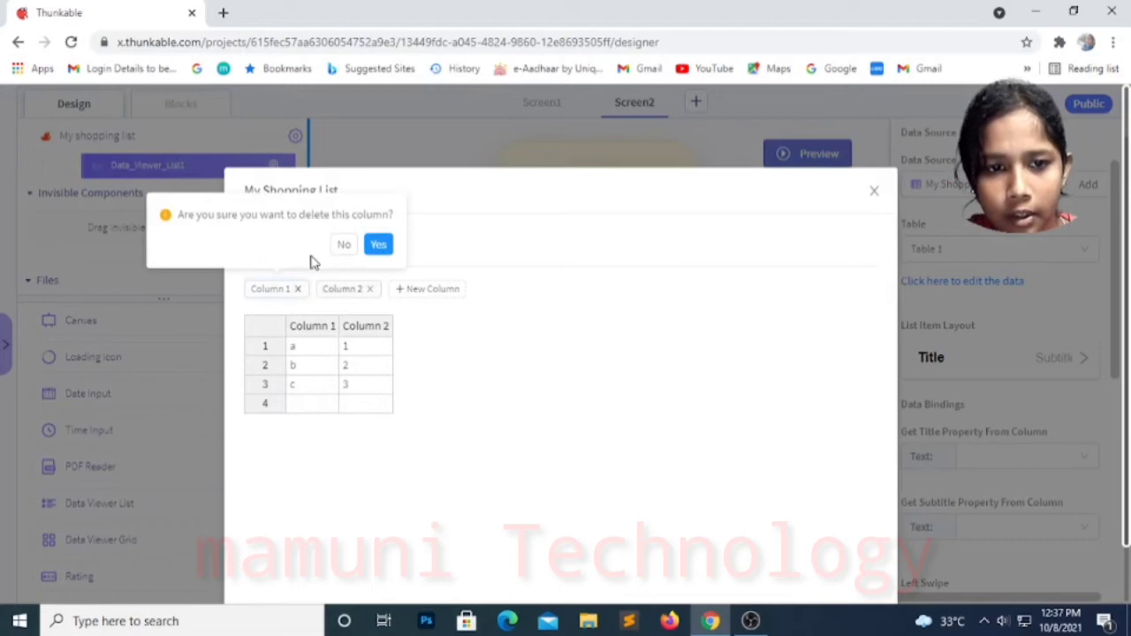
left_click(379, 245)
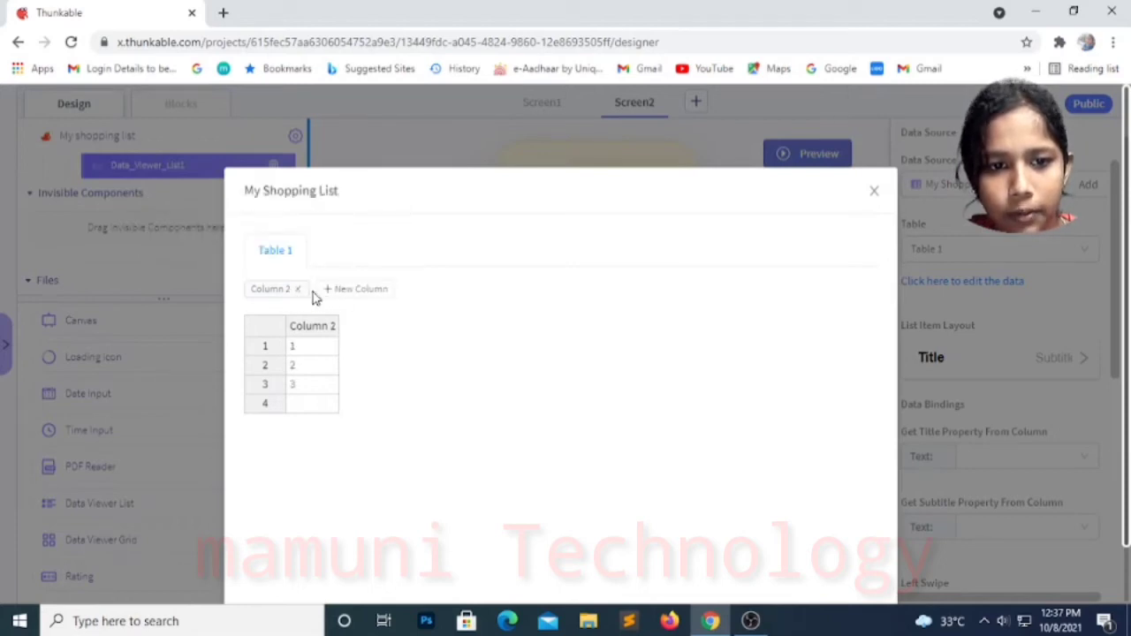
left_click(299, 292)
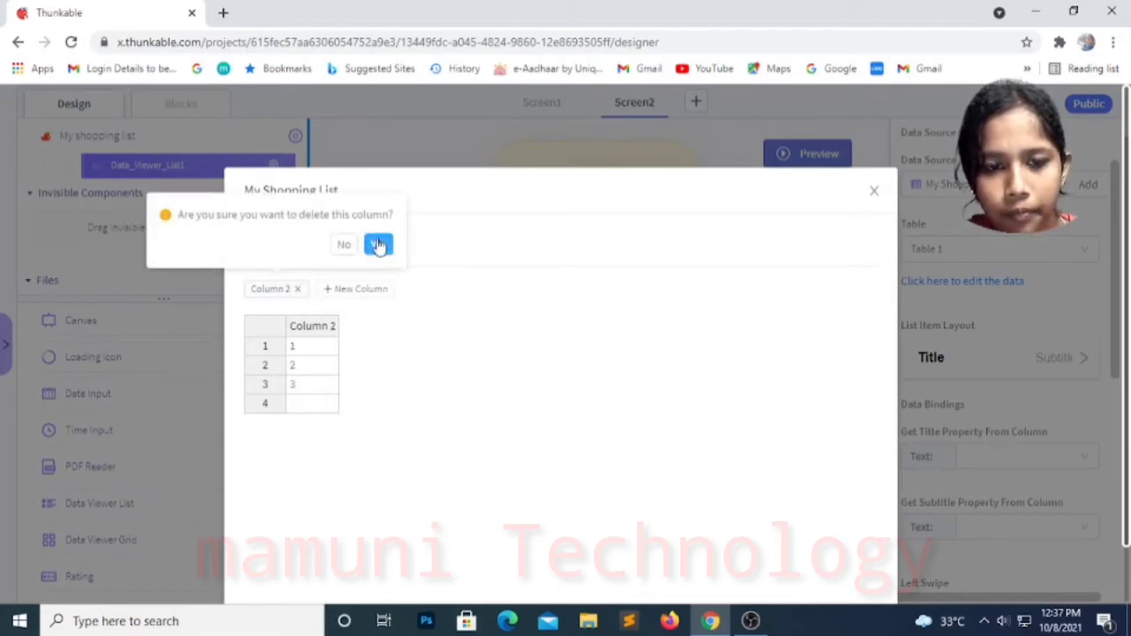
left_click(378, 246)
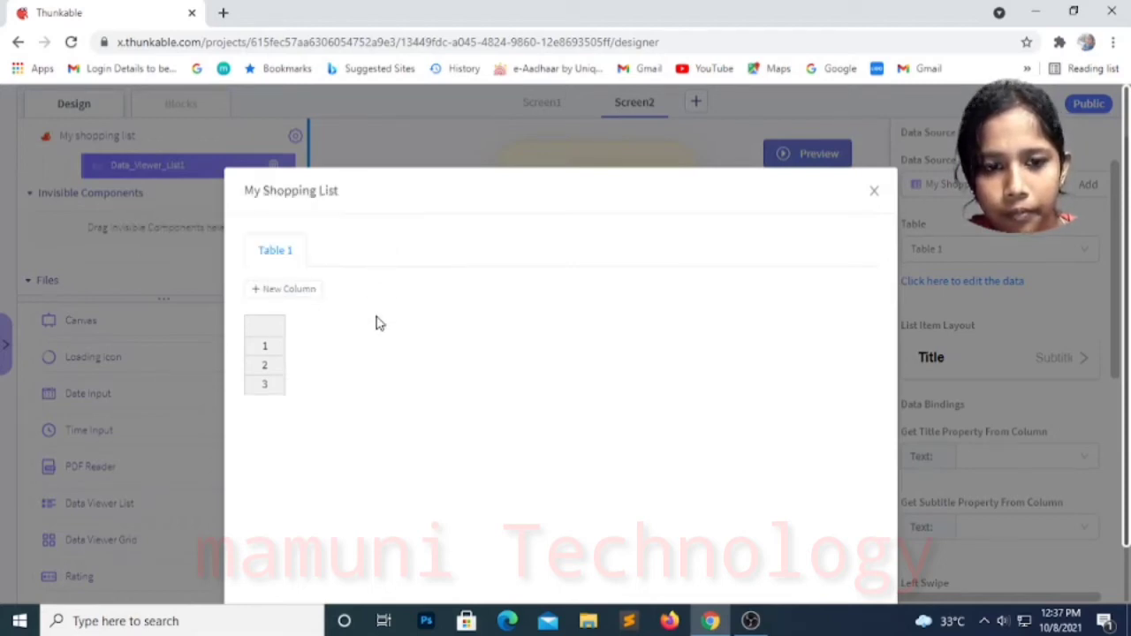
left_click(871, 195)
- Set the list item layout to the row style with only a title
left_click(986, 362)
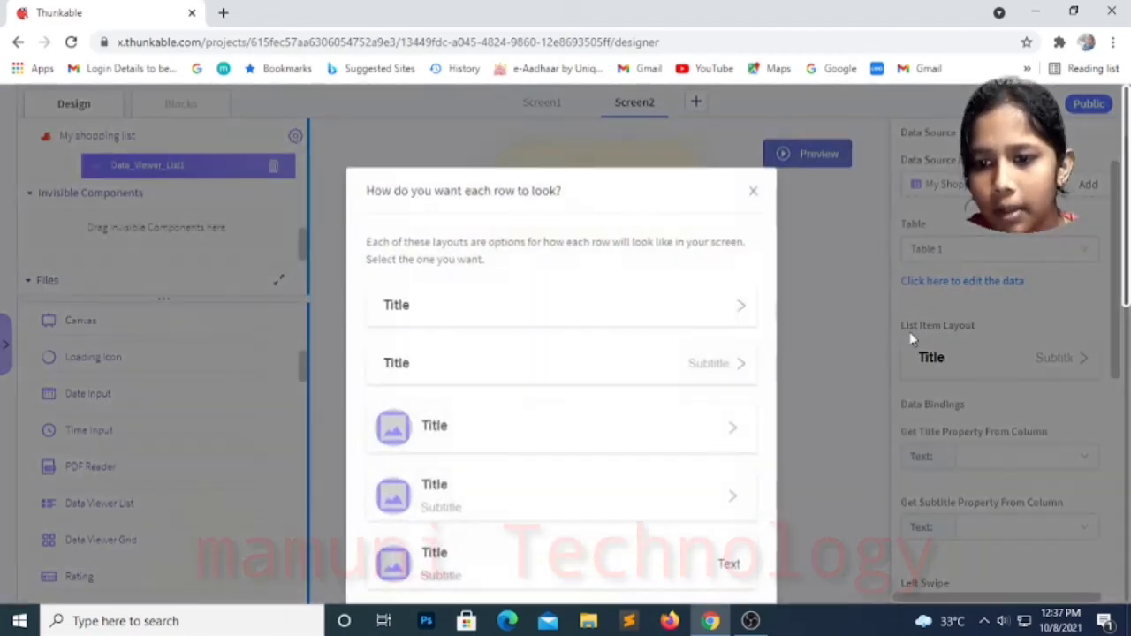
left_click(483, 303)
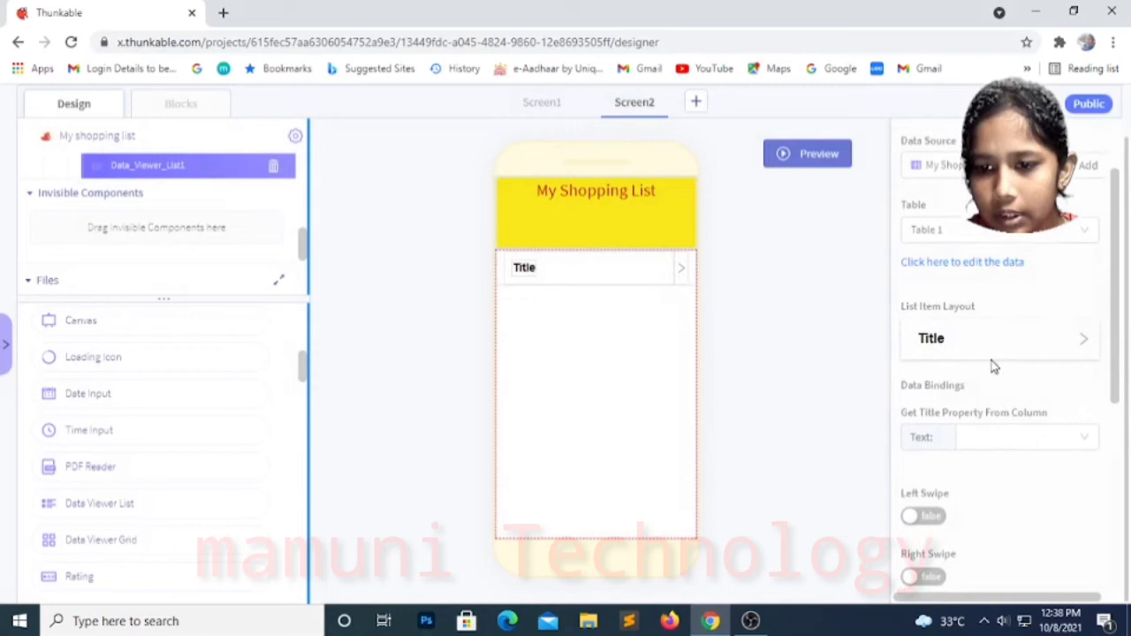
- Try to choose a source column for the list's title text
scroll(991, 367, "down", 1)
left_click(1065, 373)
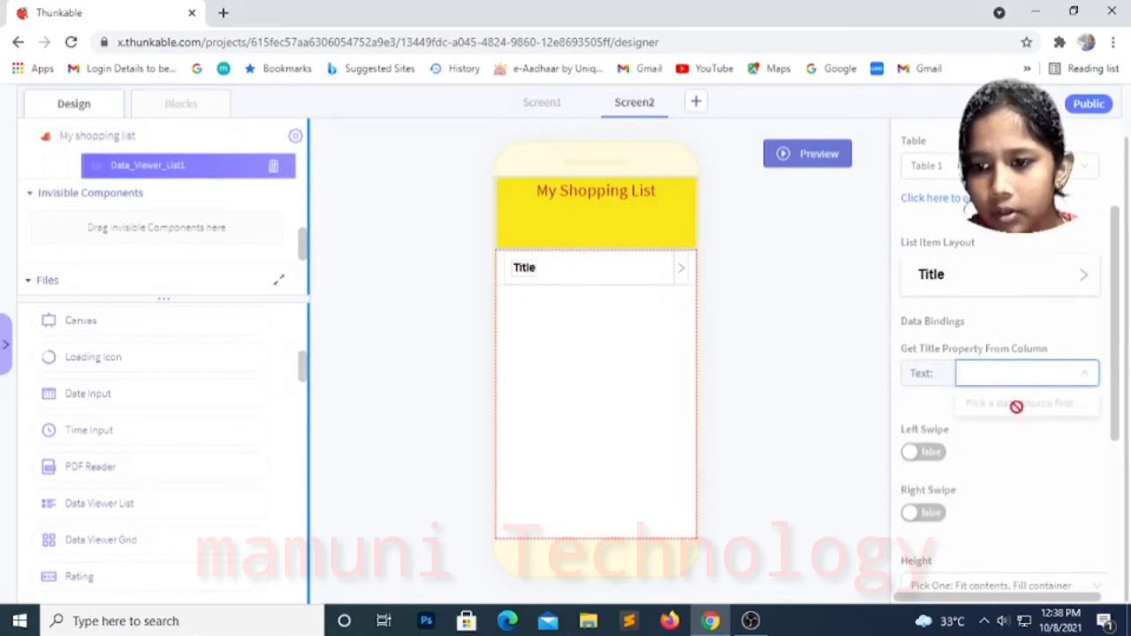
left_click(1009, 452)
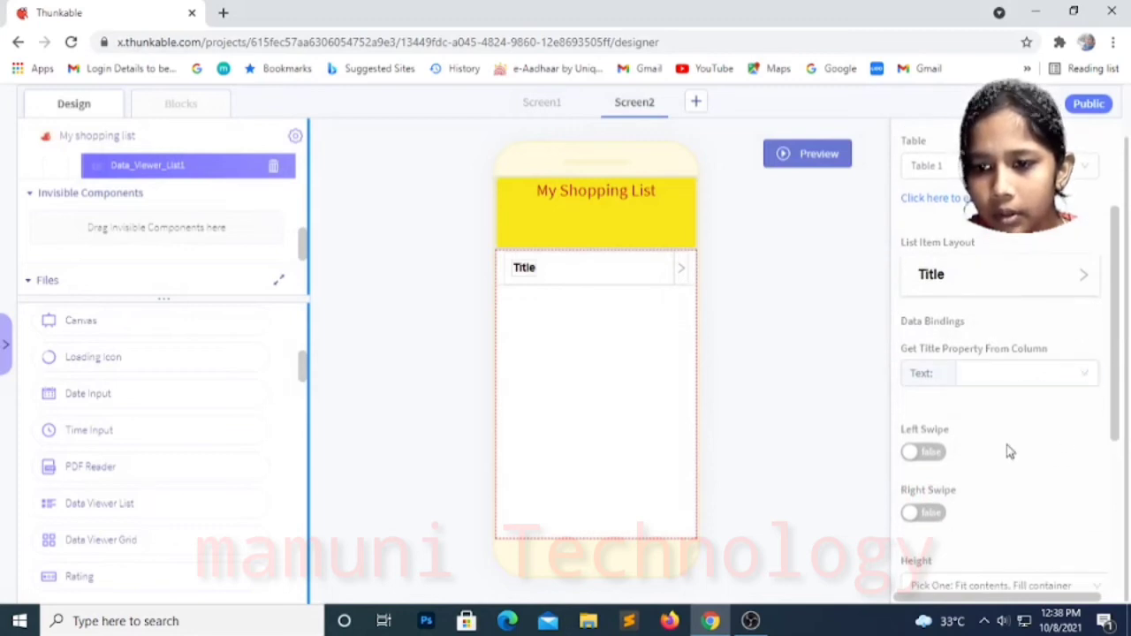
scroll(1001, 446, "down", 4)
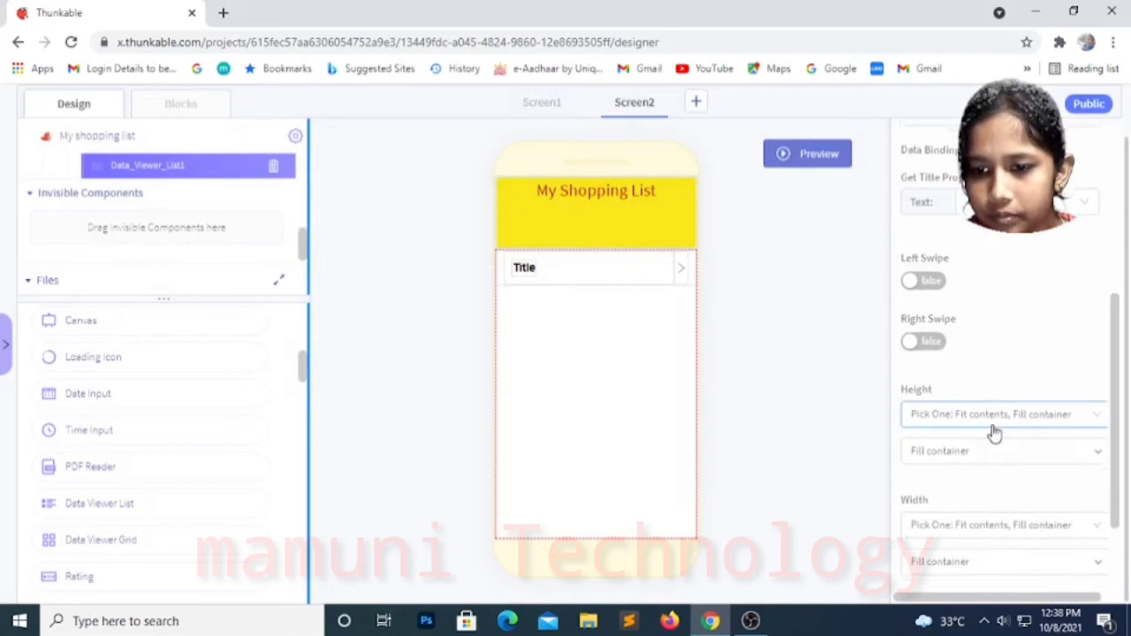
scroll(992, 414, "up", 5)
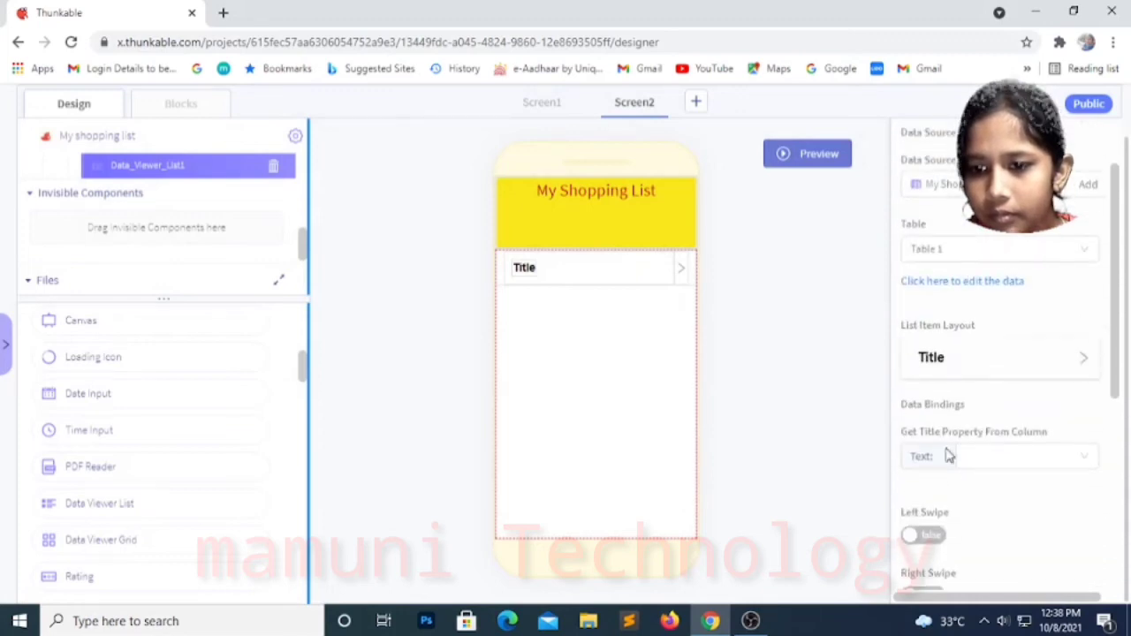
left_click(993, 460)
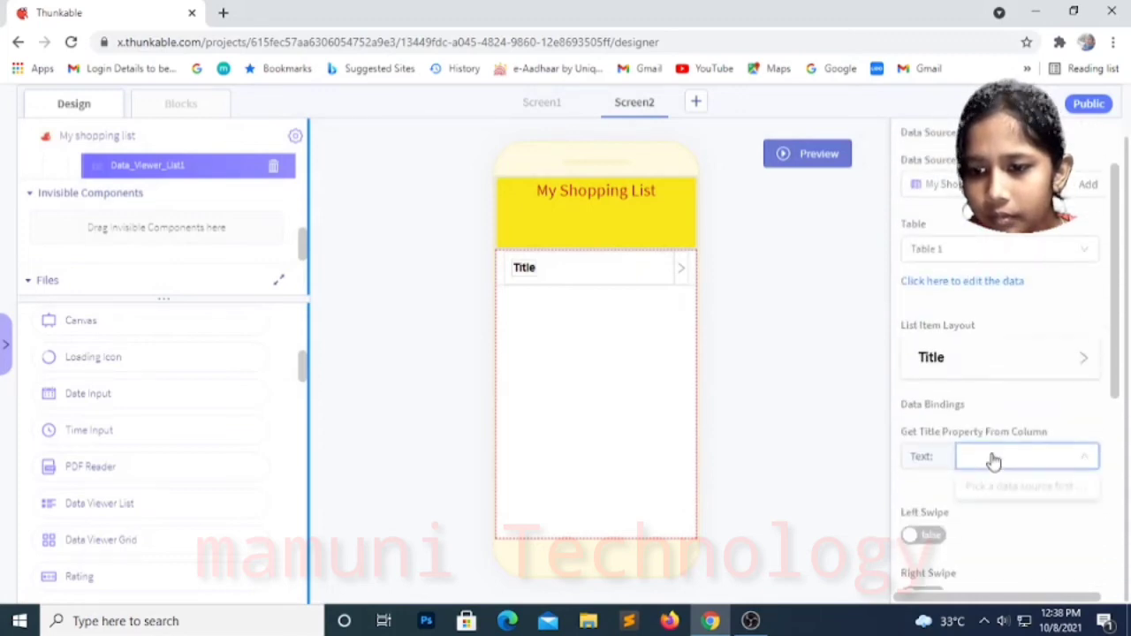
- Add a new column named "column 1" to Table 1 of the My Shopping List data source
scroll(998, 398, "up", 1)
left_click(974, 363)
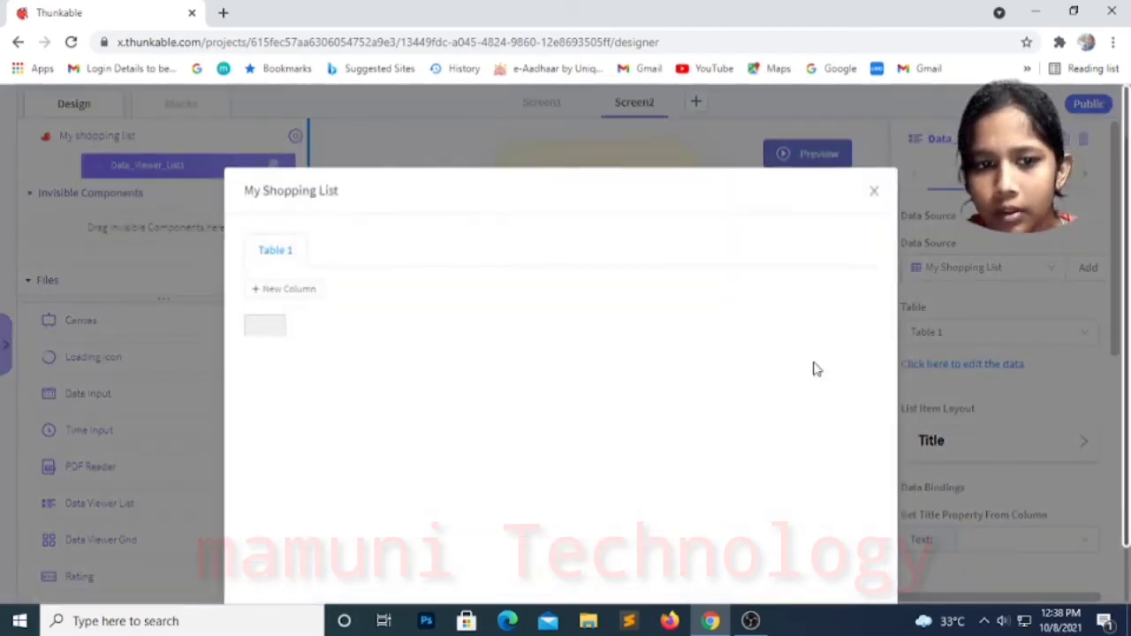
left_click(289, 290)
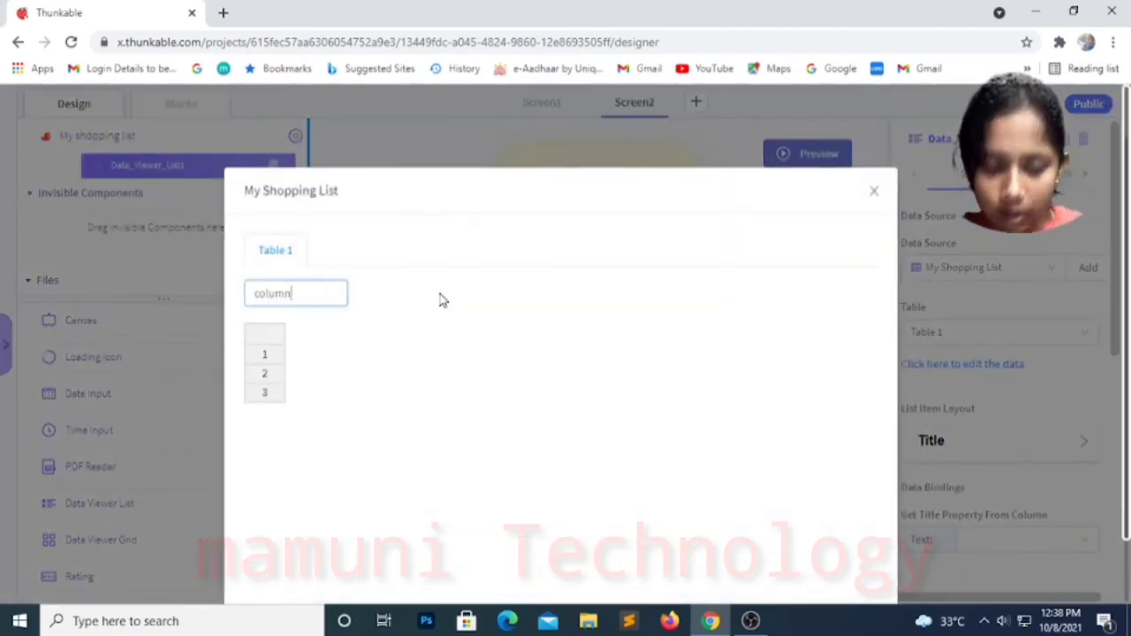
left_click(279, 255)
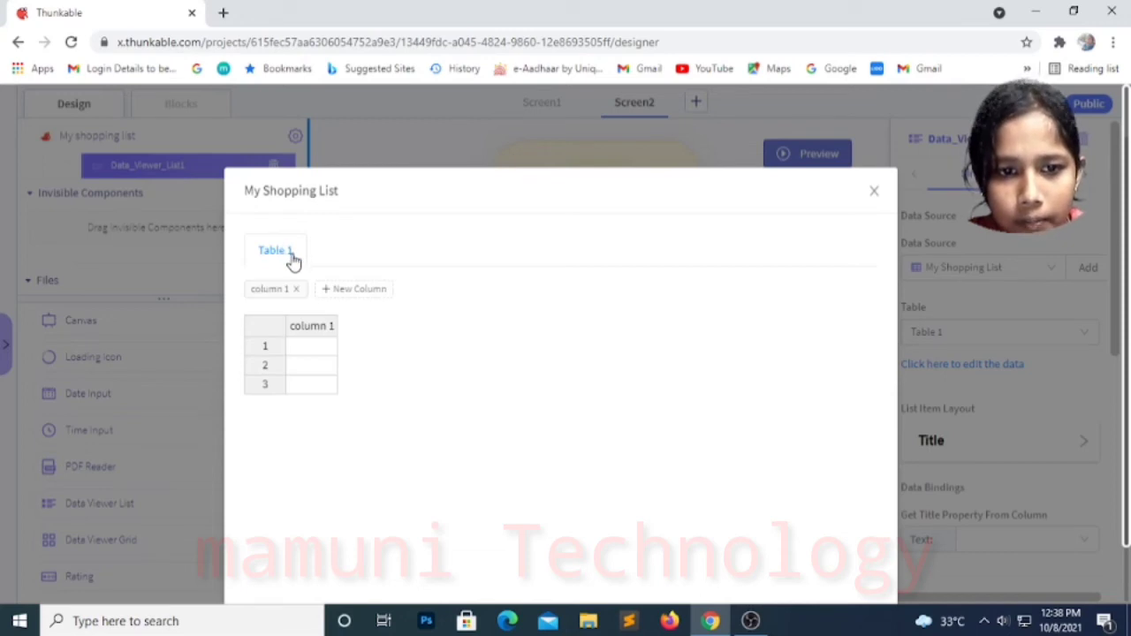
left_click(875, 192)
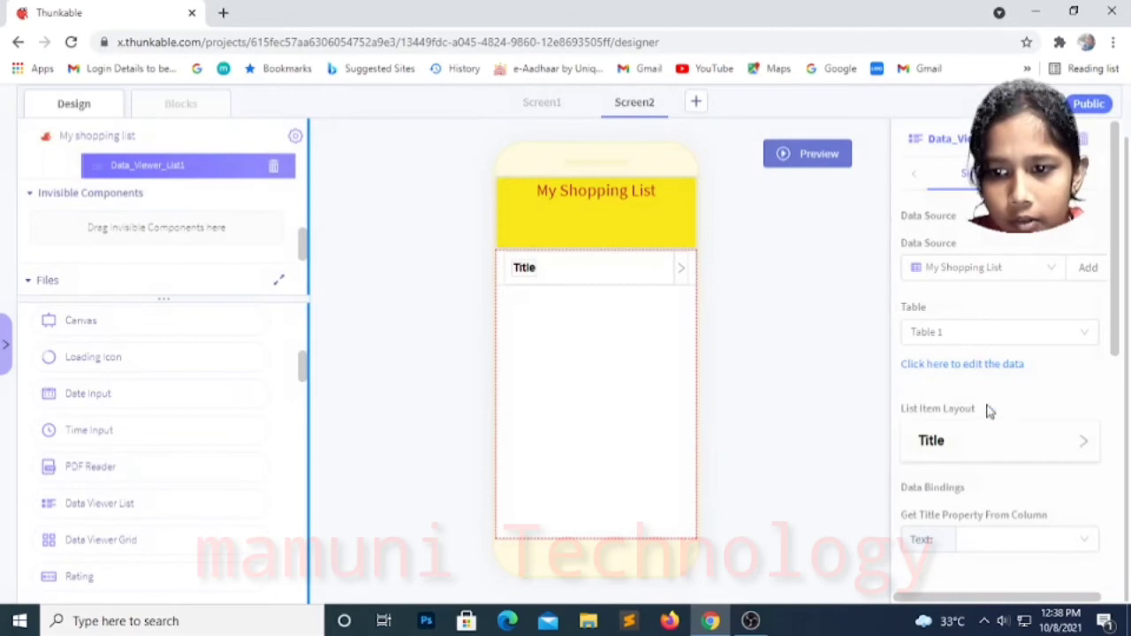
- Bind the list's title text to column 1
scroll(960, 345, "down", 1)
left_click(998, 459)
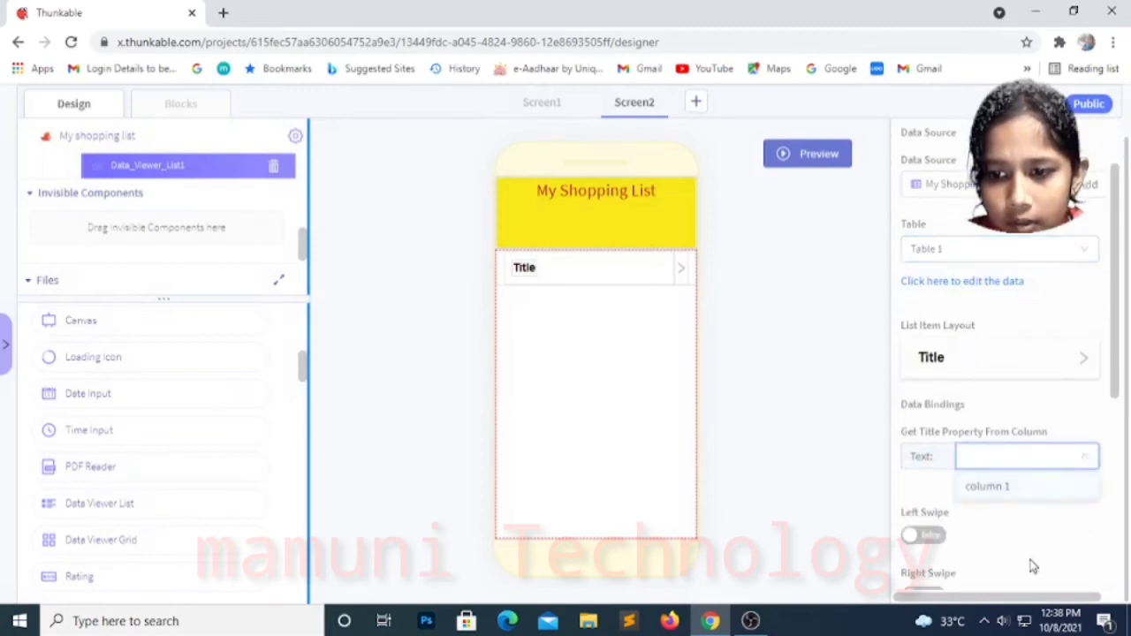
left_click(1009, 488)
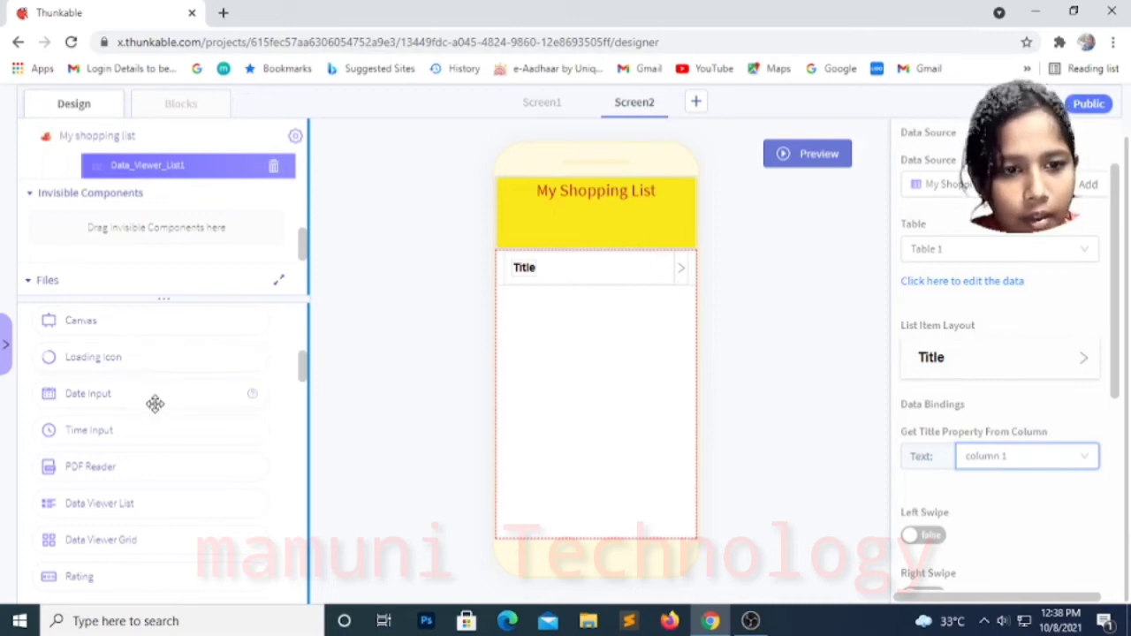
- Add a button to the row that holds the Data Viewer List on the second screen
scroll(177, 406, "up", 2)
scroll(230, 398, "up", 3)
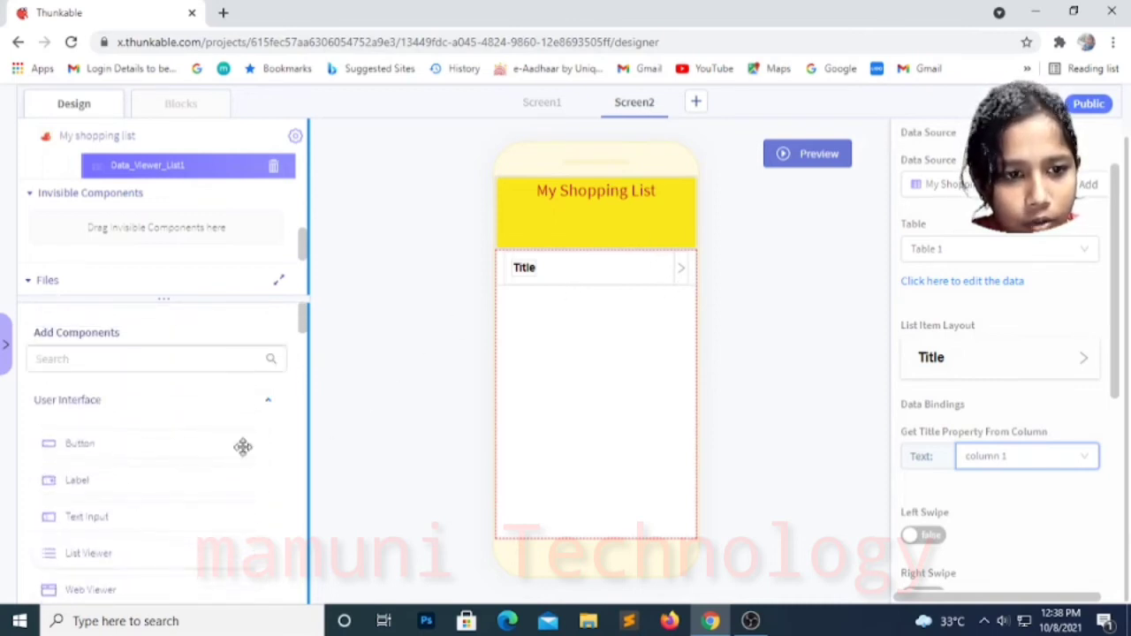
left_click_drag(199, 451, 649, 437)
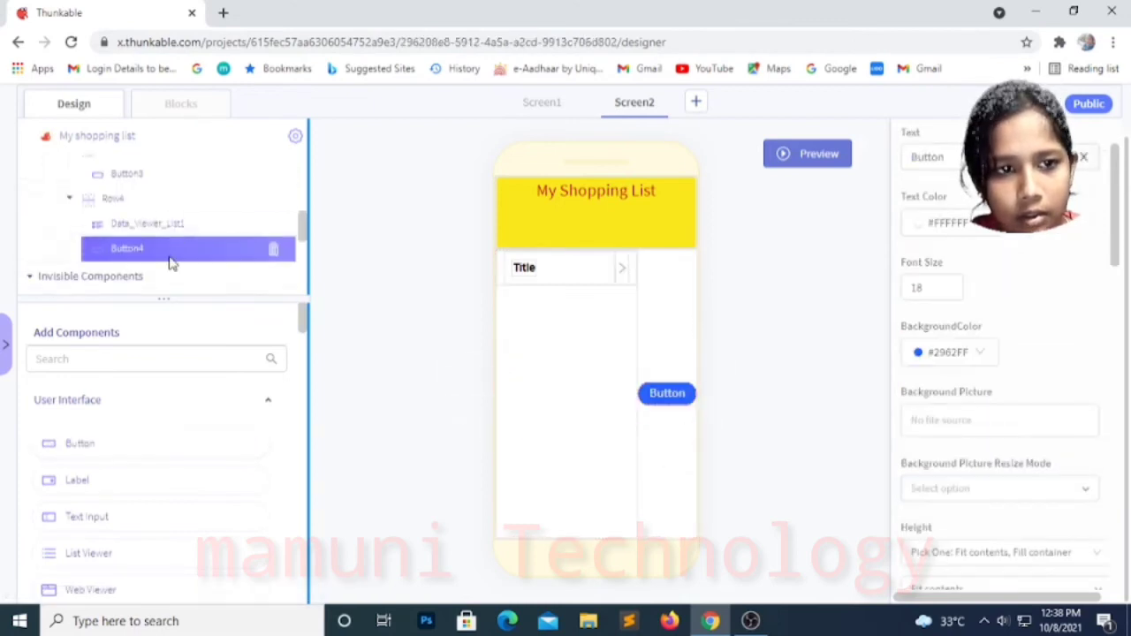
left_click_drag(169, 250, 120, 232)
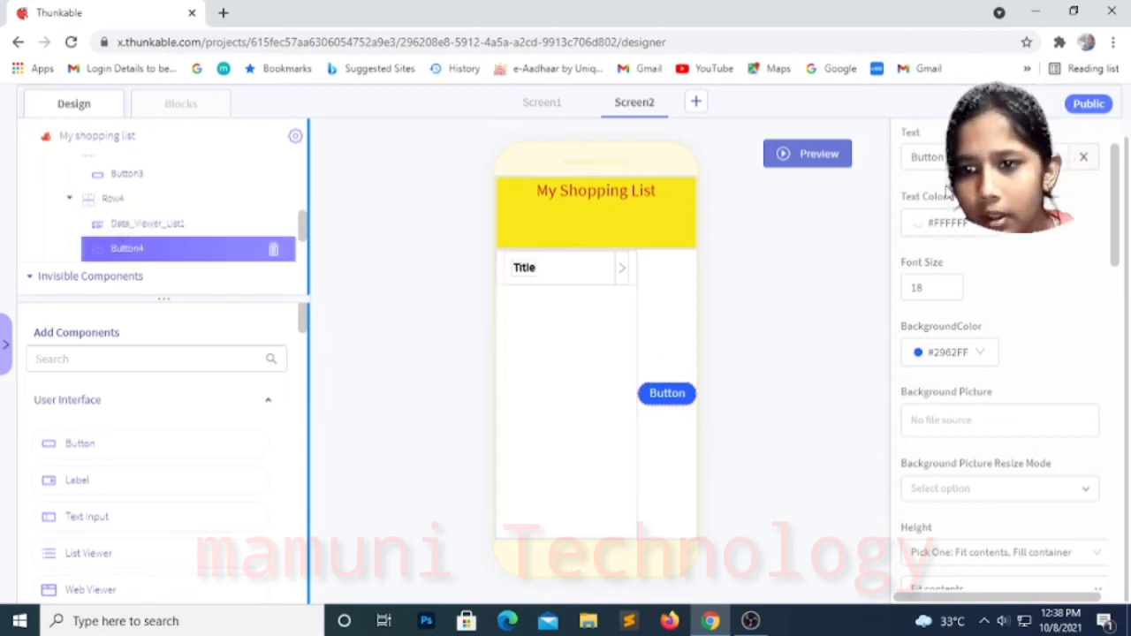
- Change the new button's text to "Back"
left_click_drag(943, 158, 858, 168)
key("BackSpace")
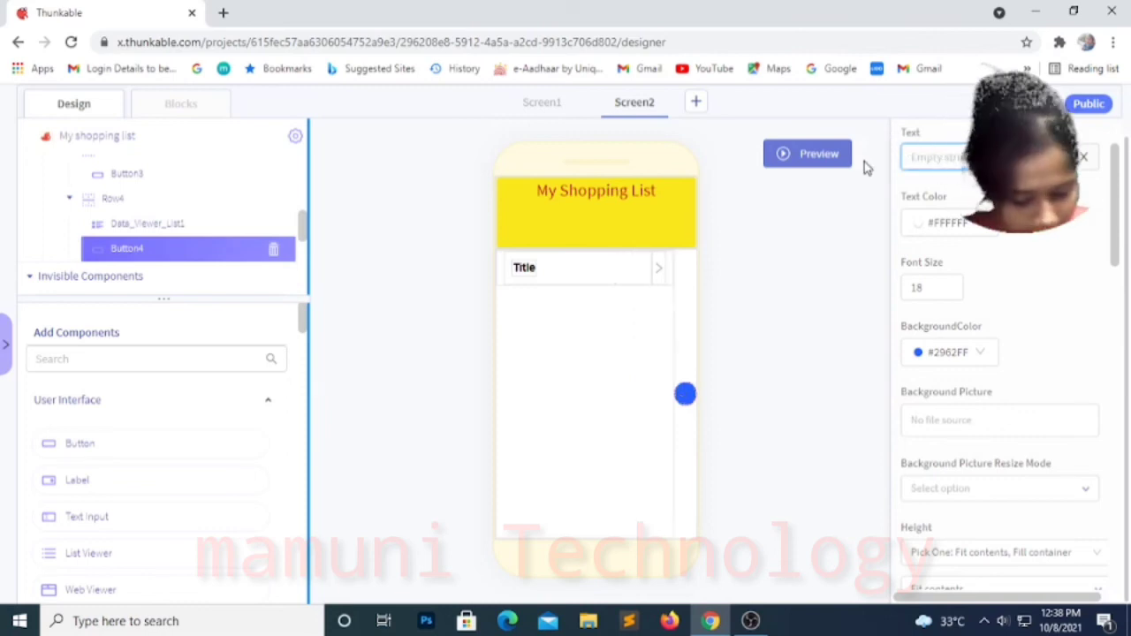
type("Back")
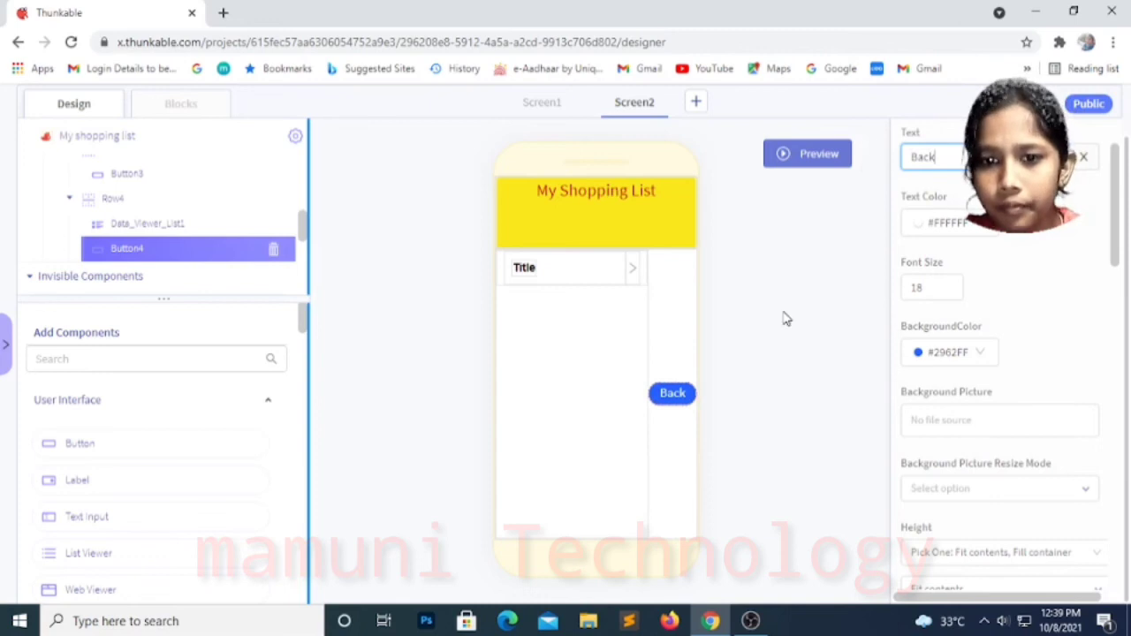
- Set the Back button's font size to 24
left_click(968, 221)
left_click(767, 452)
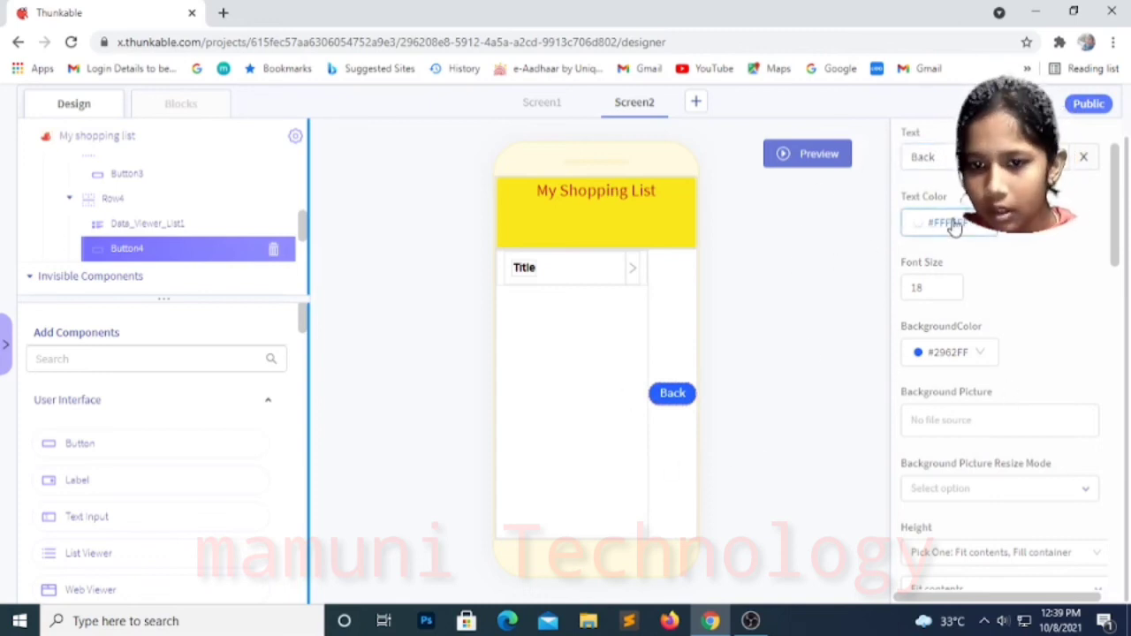
key("ctrl+a")
key("BackSpace")
type("24")
left_click(826, 379)
- Set the Back button's background color to black
left_click(936, 357)
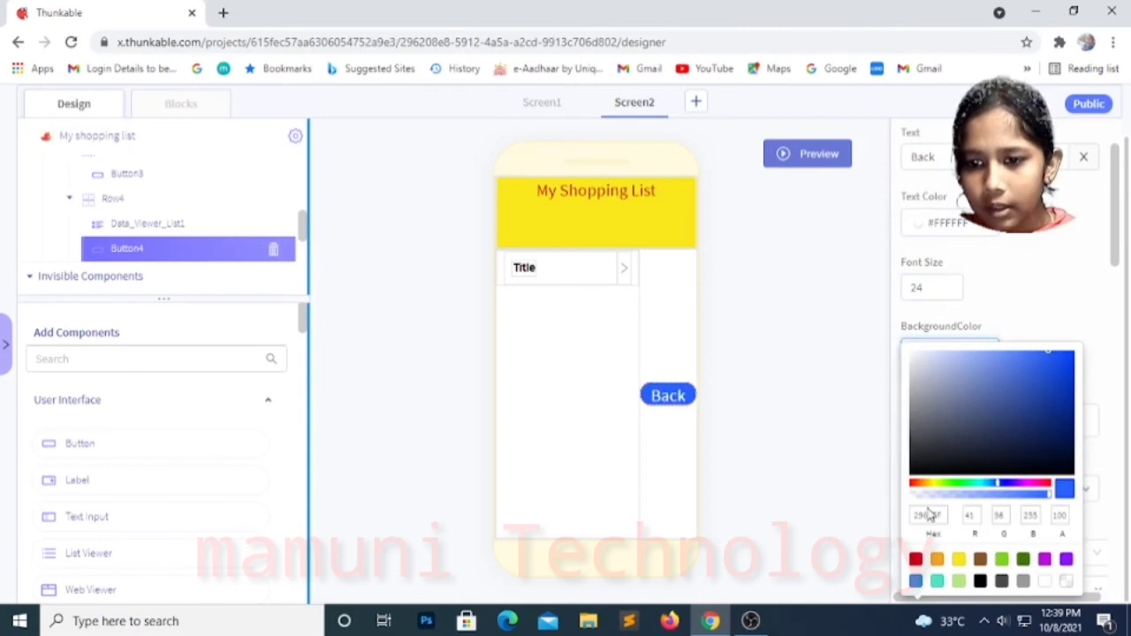
left_click(937, 559)
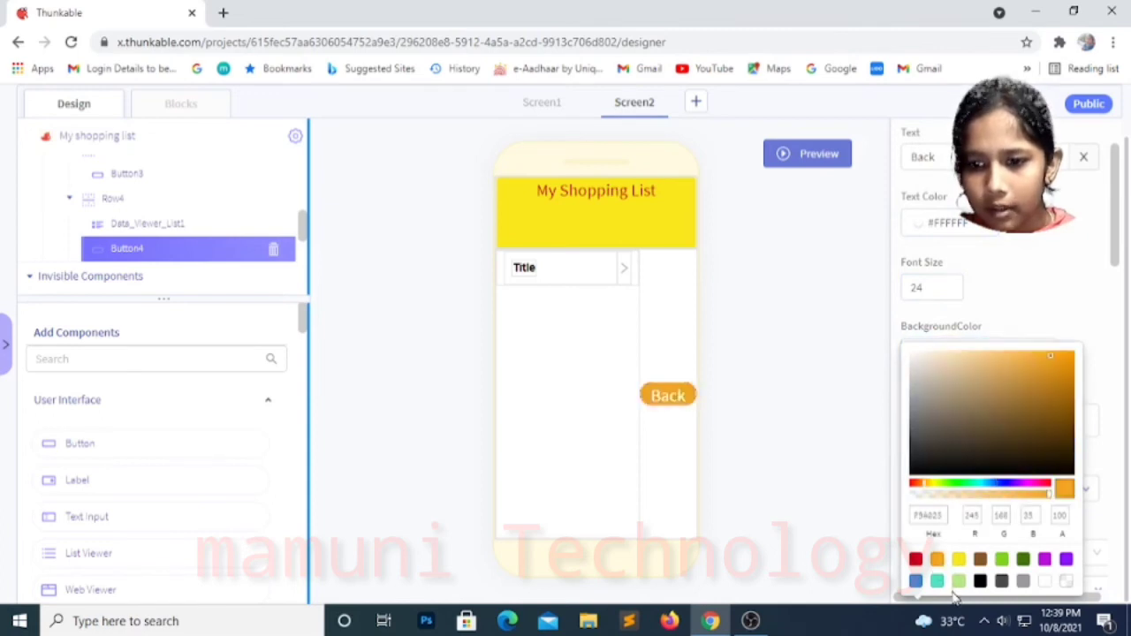
left_click(981, 581)
left_click(828, 509)
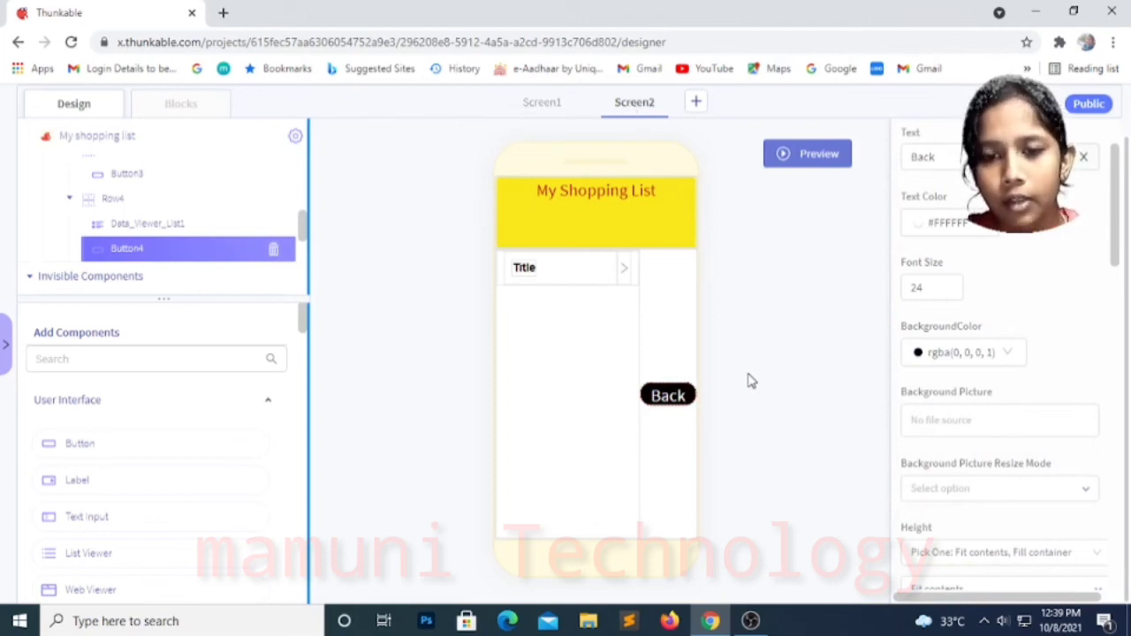
- Add a click event block for Button2 to Screen1's block workspace
scroll(748, 380, "up", 1)
left_click(215, 161)
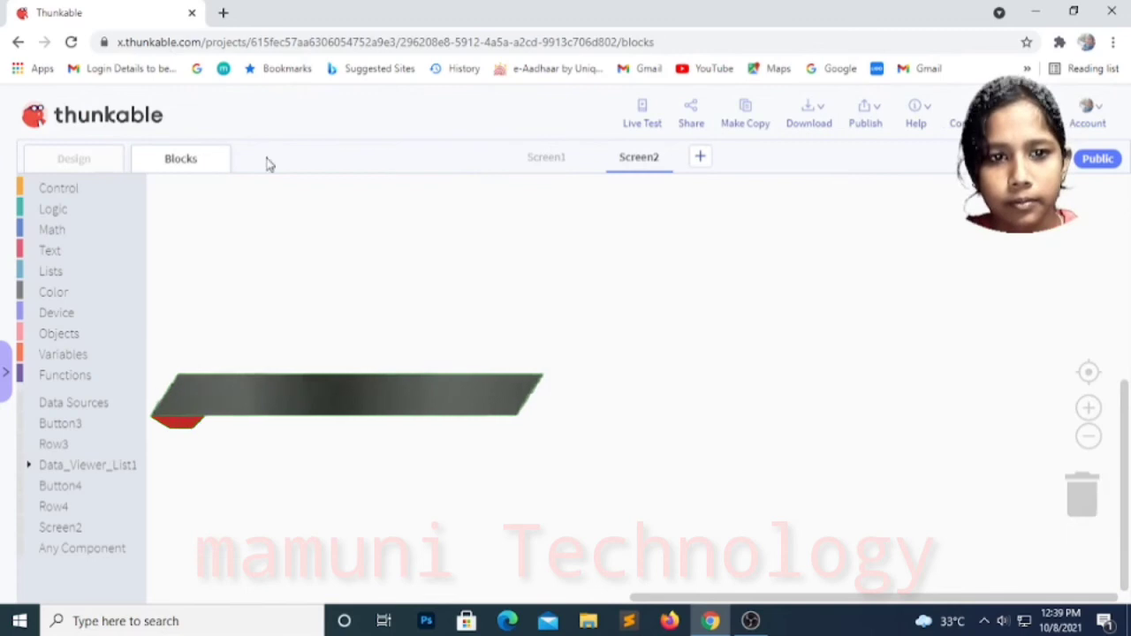
left_click(523, 168)
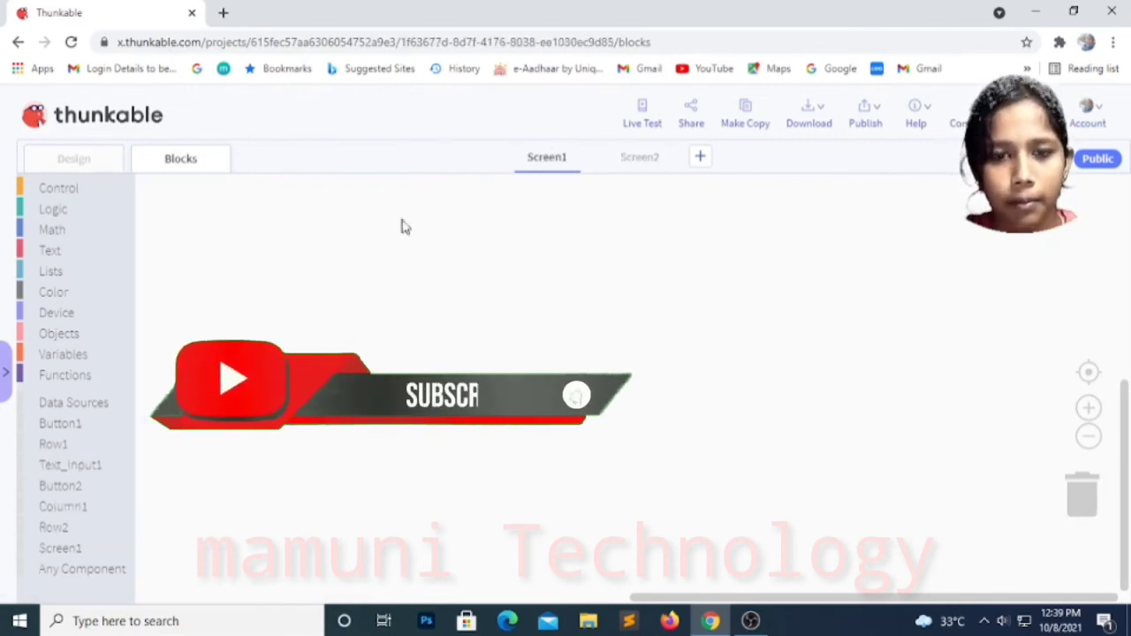
left_click(71, 491)
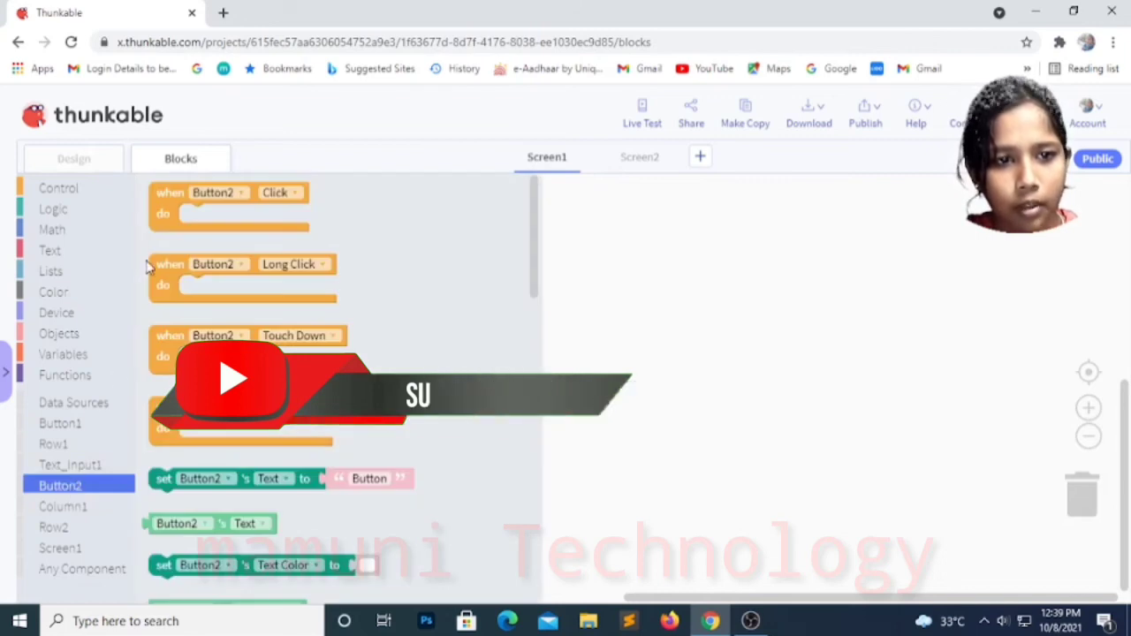
left_click_drag(160, 225, 287, 231)
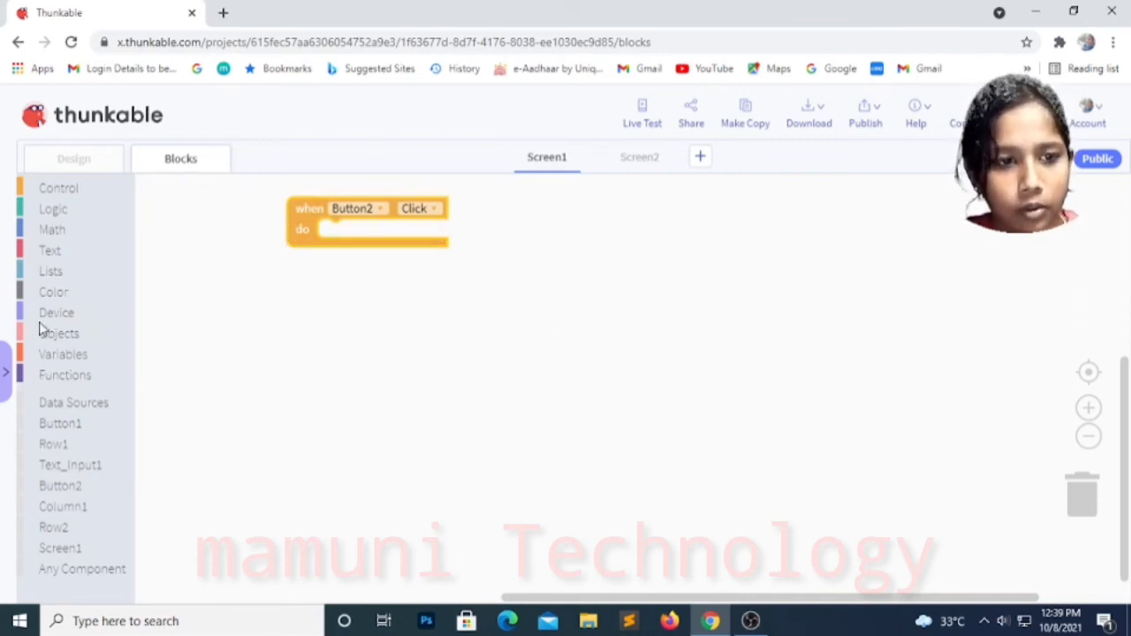
- Make Button2's click event create a row in My Shopping List, Table 1, with Text_Input1's Text as the column 1 value
left_click(46, 403)
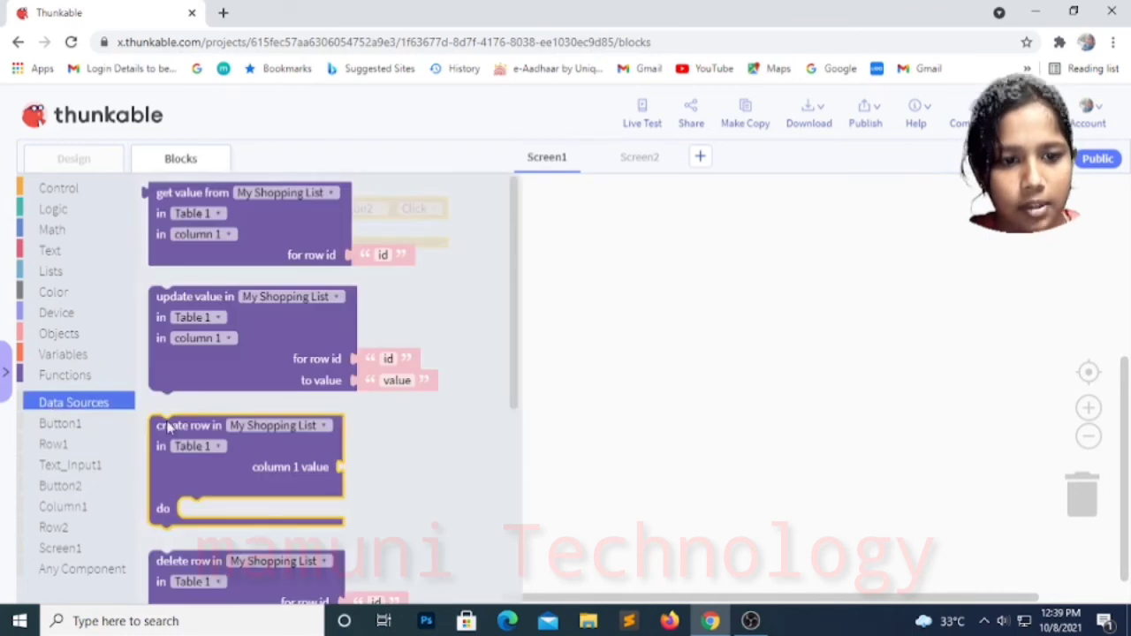
left_click_drag(189, 489, 356, 304)
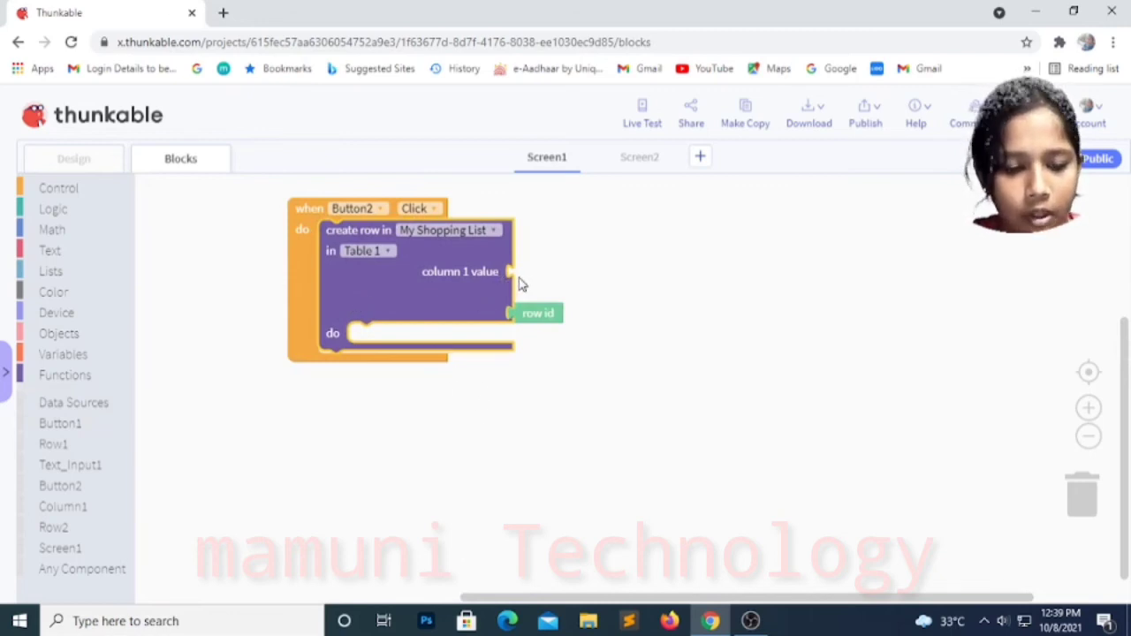
left_click(71, 465)
scroll(177, 462, "down", 2)
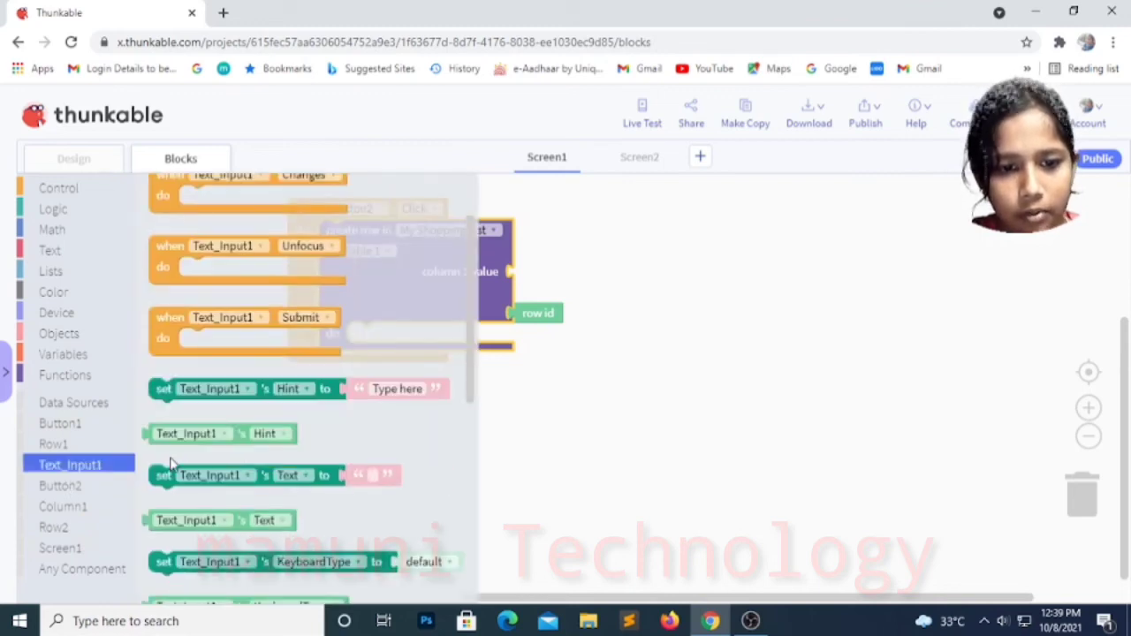
left_click_drag(168, 528, 534, 281)
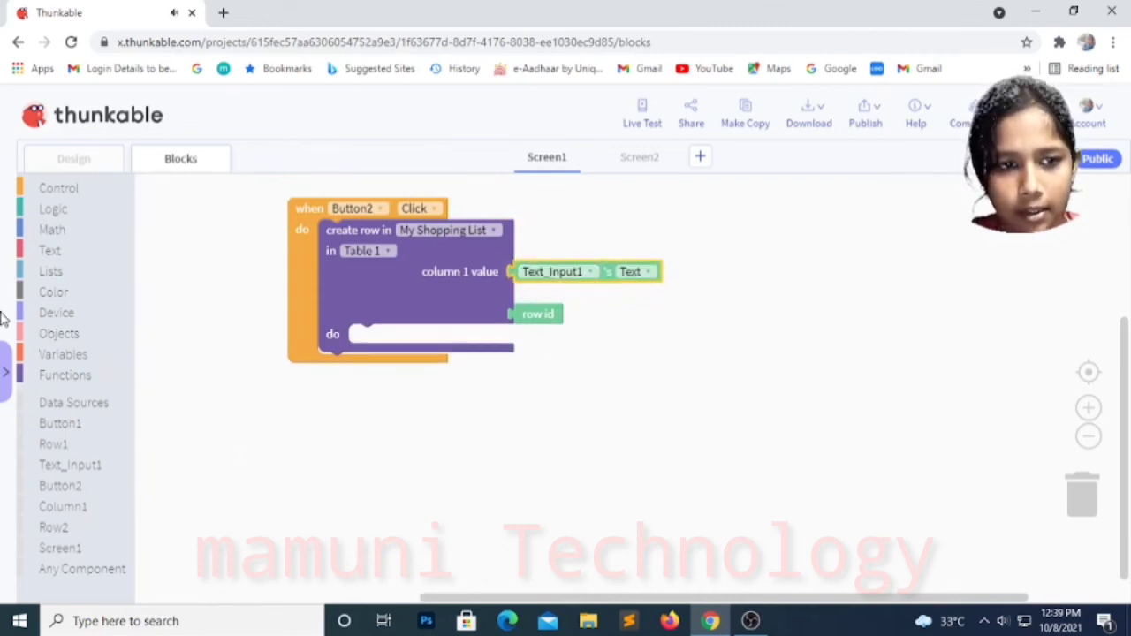
- Add a navigate block inside the create row block's do section and set its destination to Screen2
left_click(44, 188)
left_click_drag(176, 208, 451, 369)
left_click(468, 339)
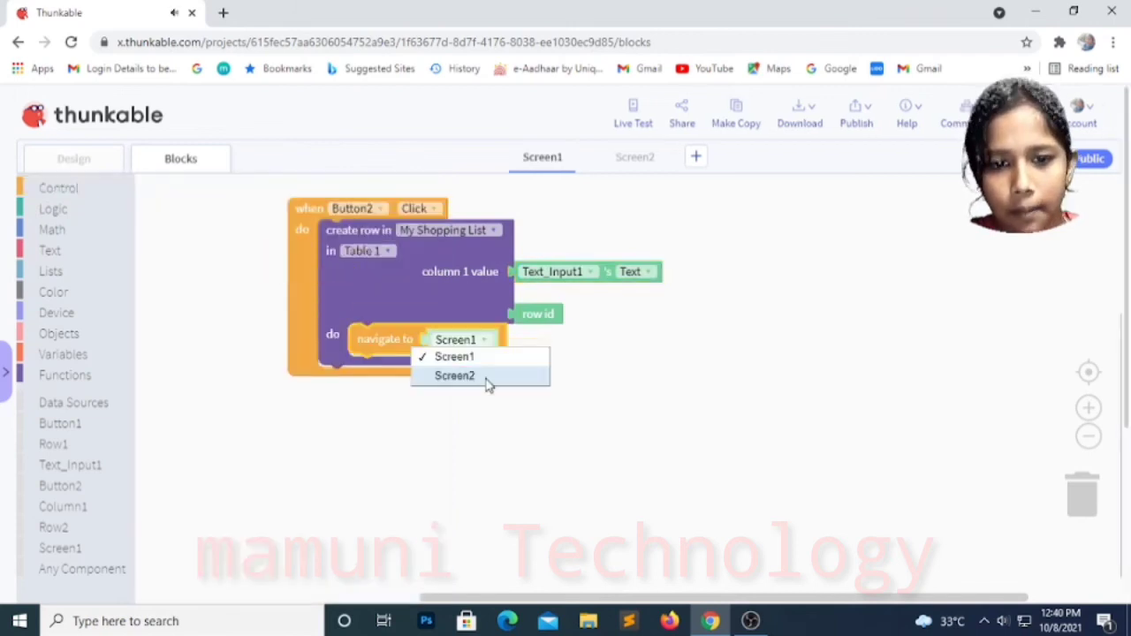
left_click(485, 378)
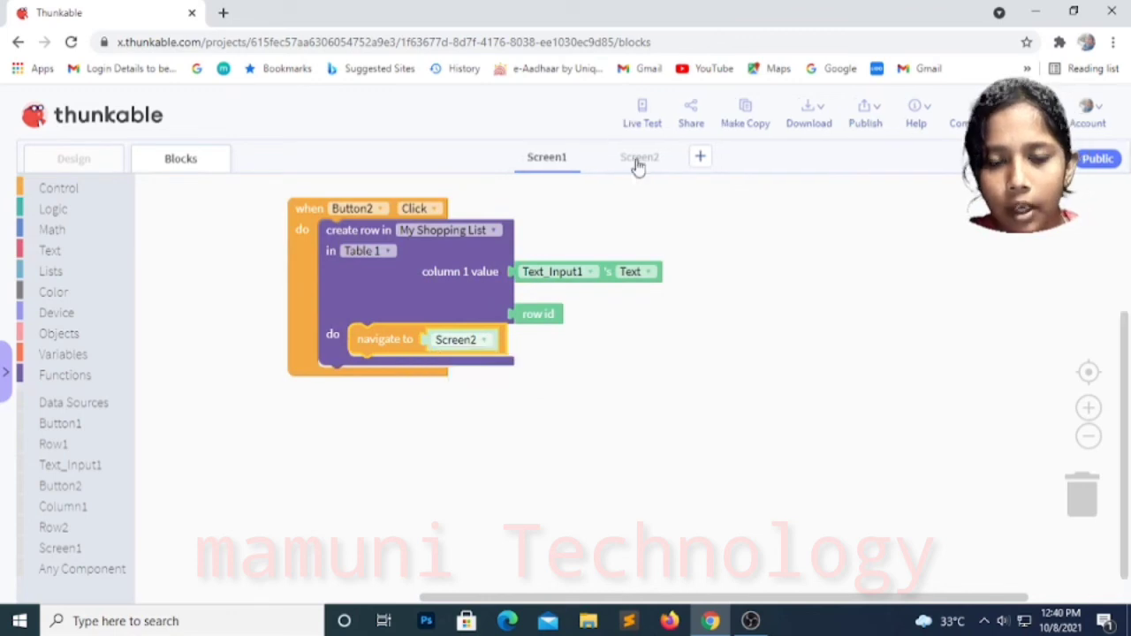
- Add an Item Click event block for Data_Viewer_List1 to Screen2's block workspace
left_click(638, 157)
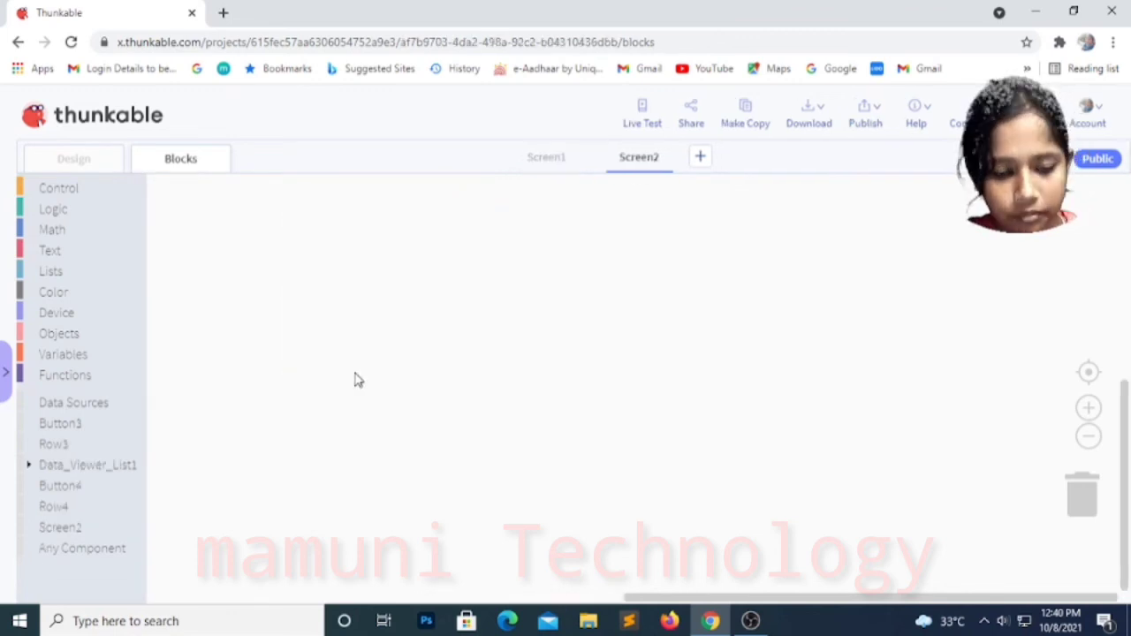
left_click(102, 468)
left_click_drag(177, 212, 265, 236)
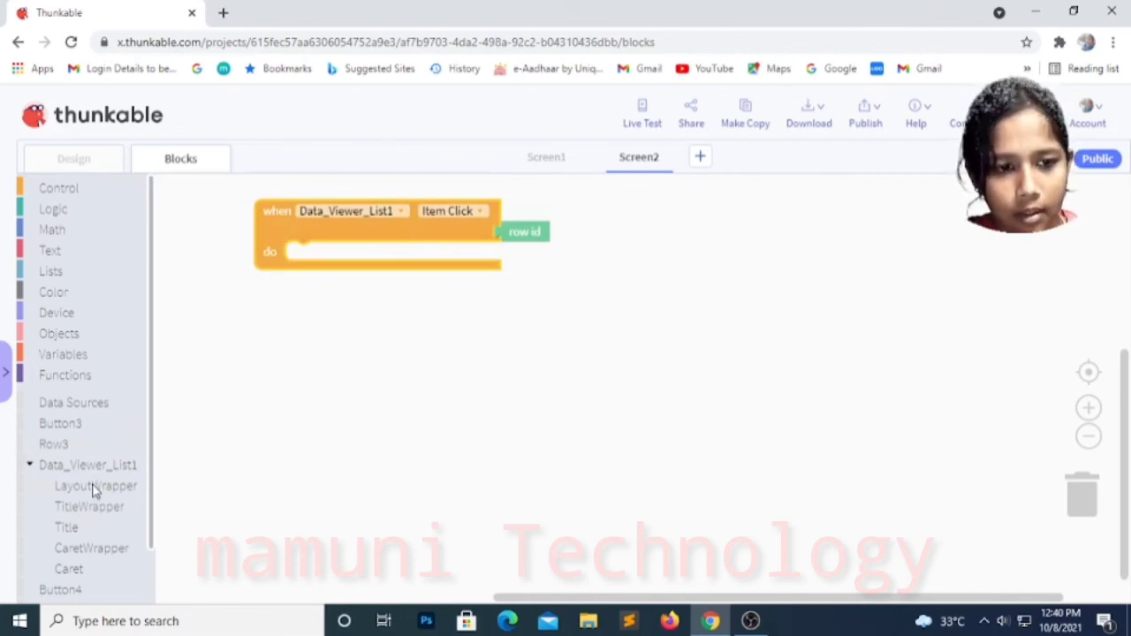
- Make the Item Click event delete a row in My Shopping List, Table 1, using a duplicate of the event's row id
left_click(74, 402)
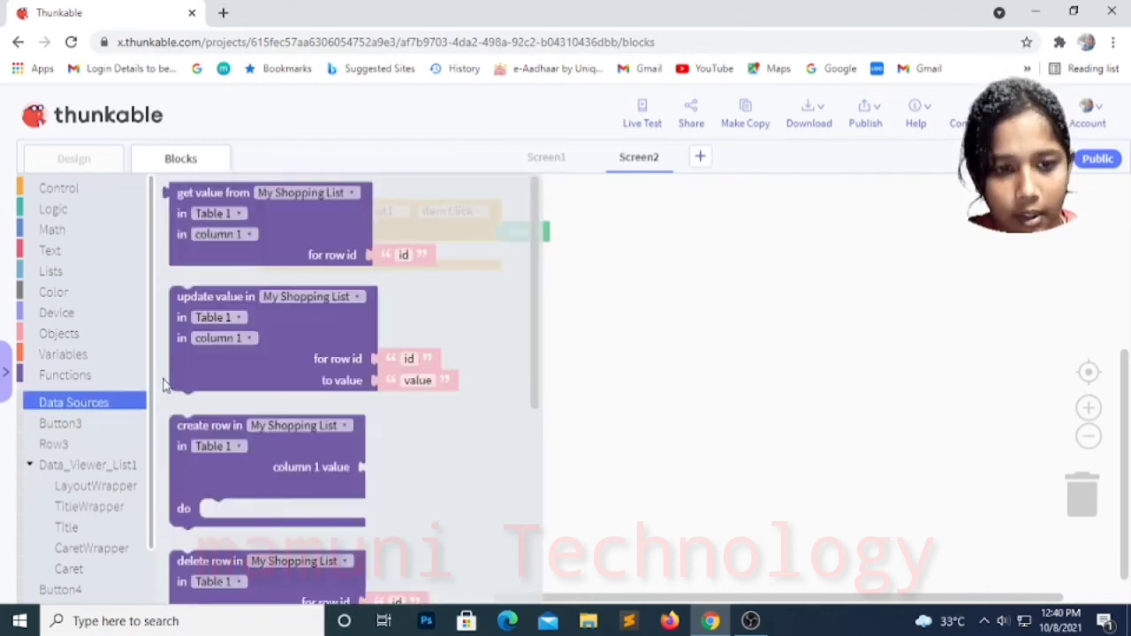
scroll(221, 452, "down", 3)
left_click_drag(283, 514, 358, 305)
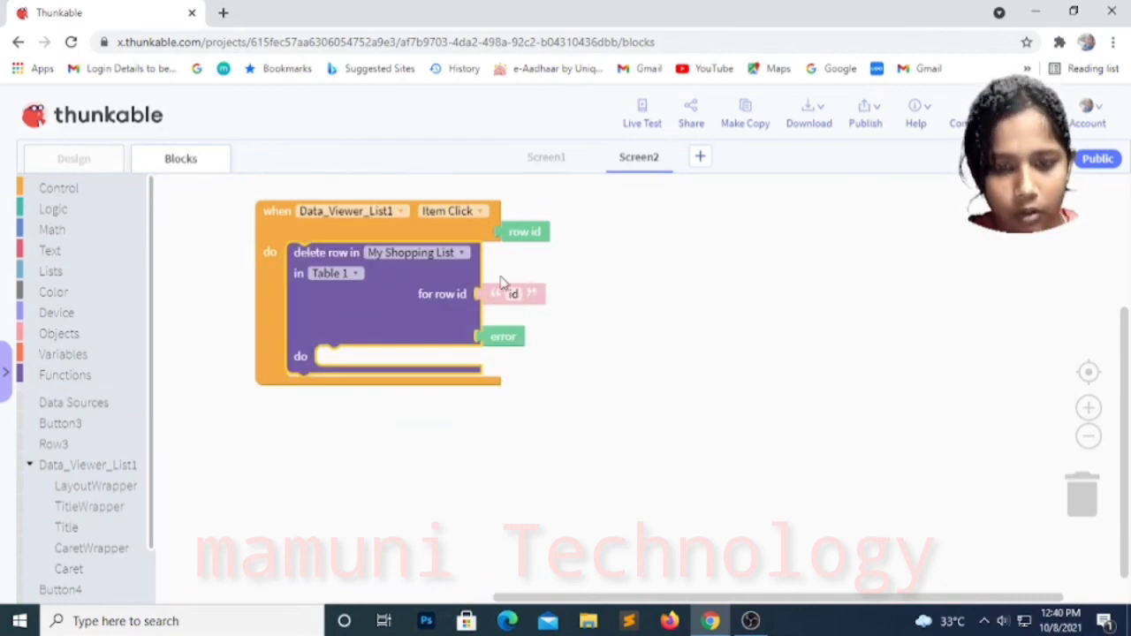
right_click(535, 232)
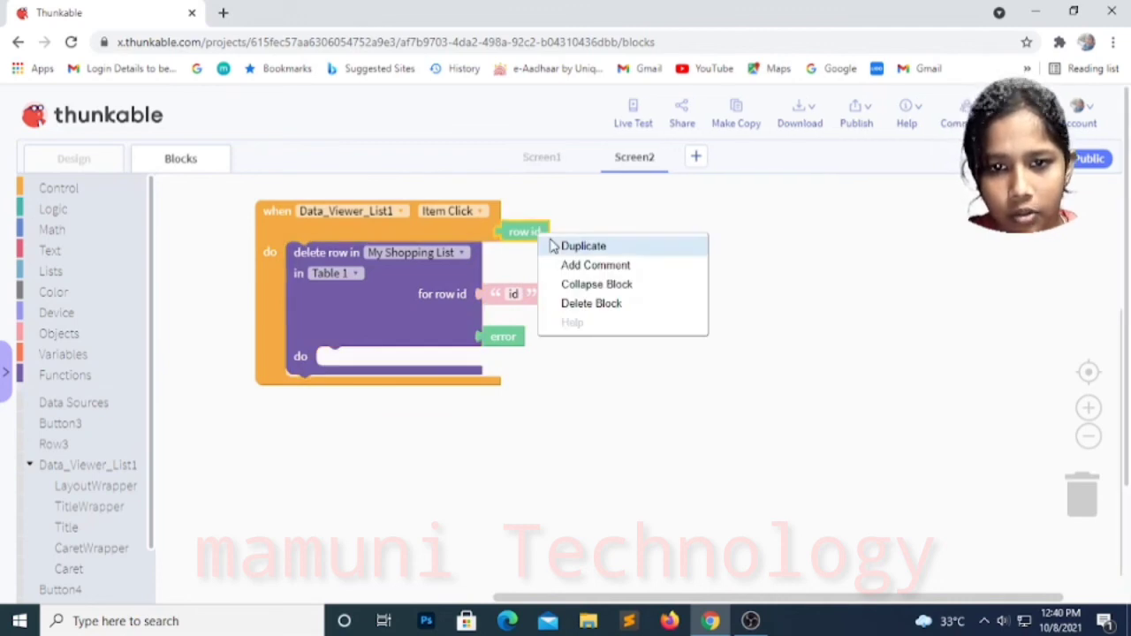
left_click(583, 246)
left_click_drag(547, 235, 528, 292)
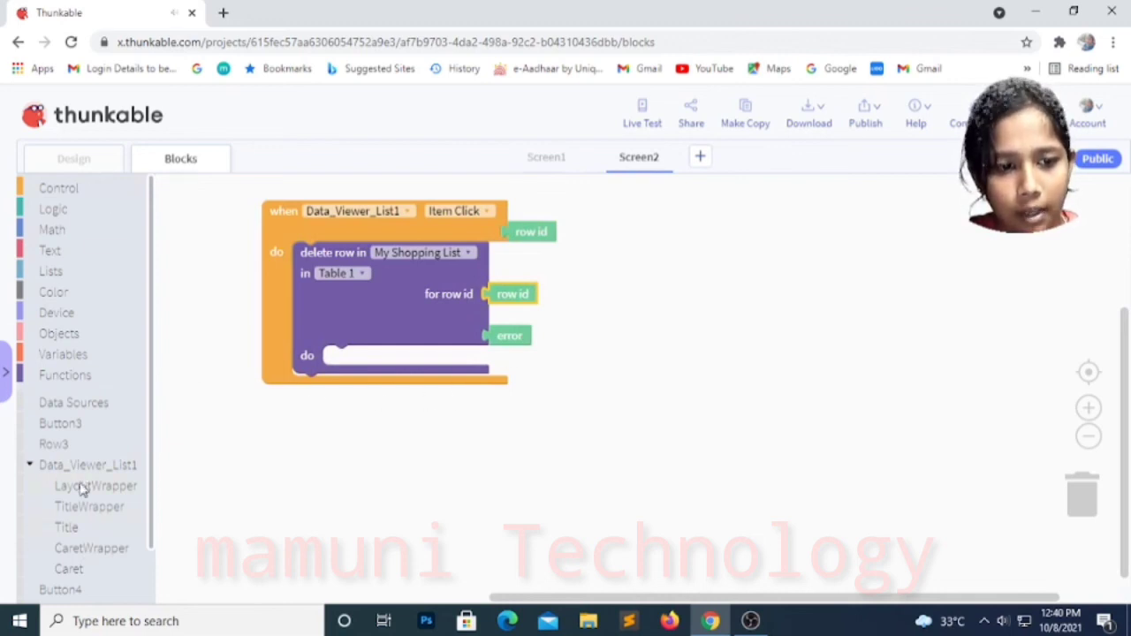
- Identify the Back button's component name in the design and add its click event block below the Item Click event
scroll(84, 498, "down", 2)
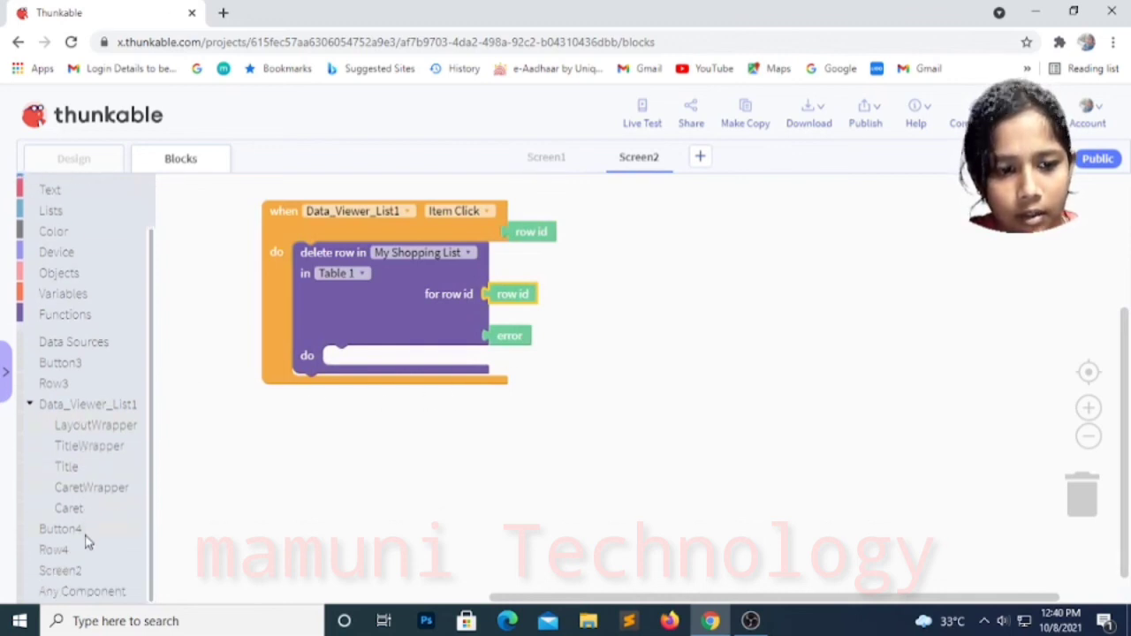
scroll(76, 540, "up", 2)
left_click(76, 158)
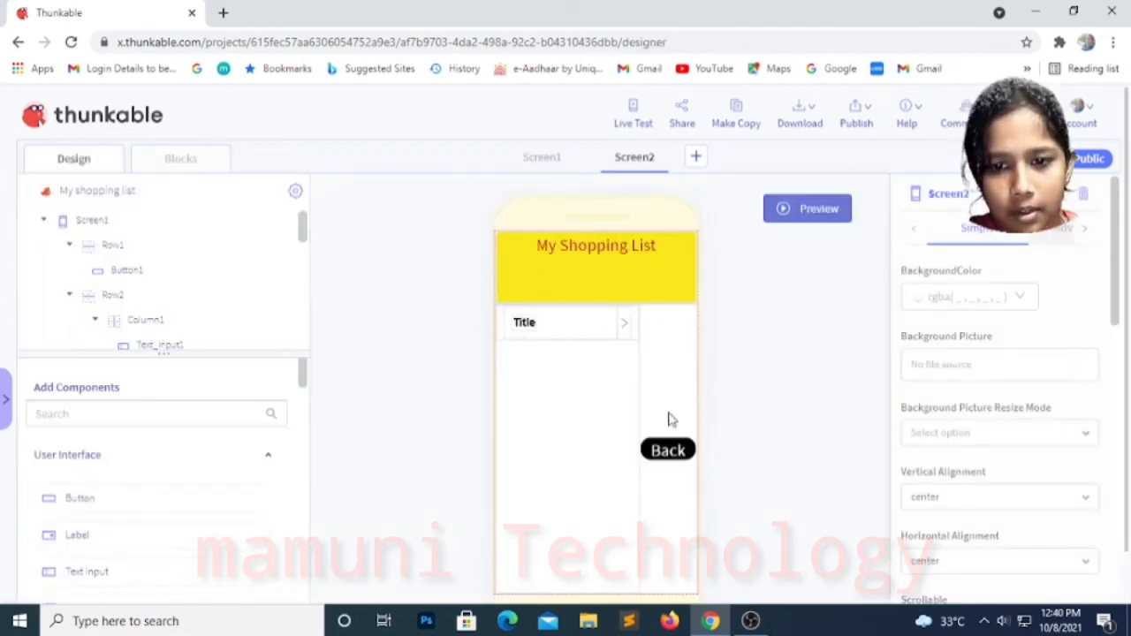
left_click(659, 453)
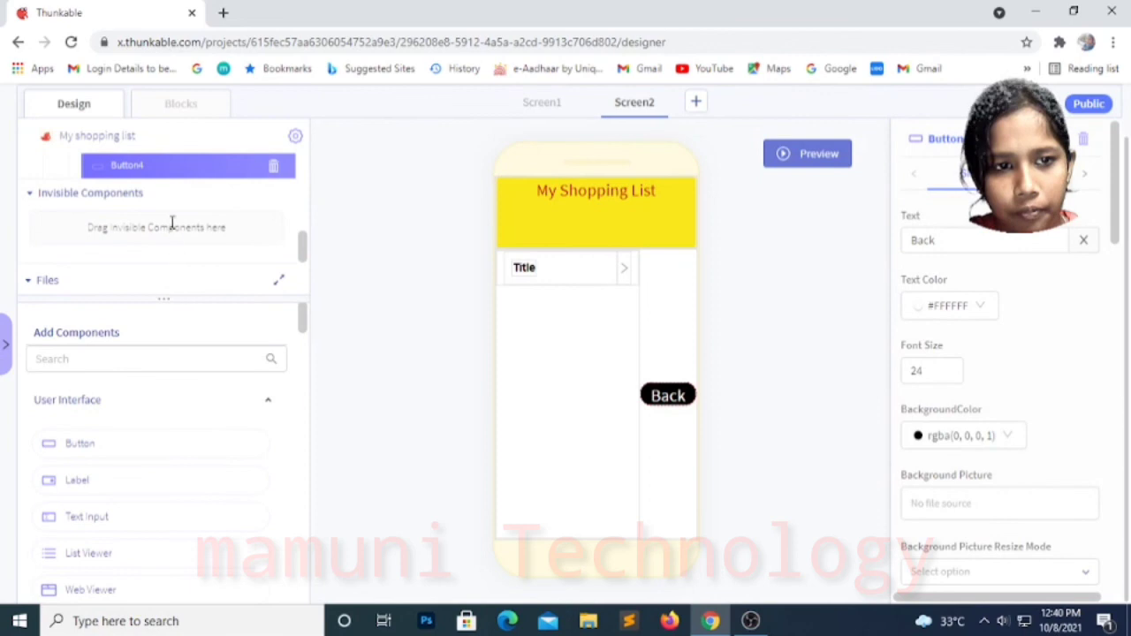
left_click(181, 105)
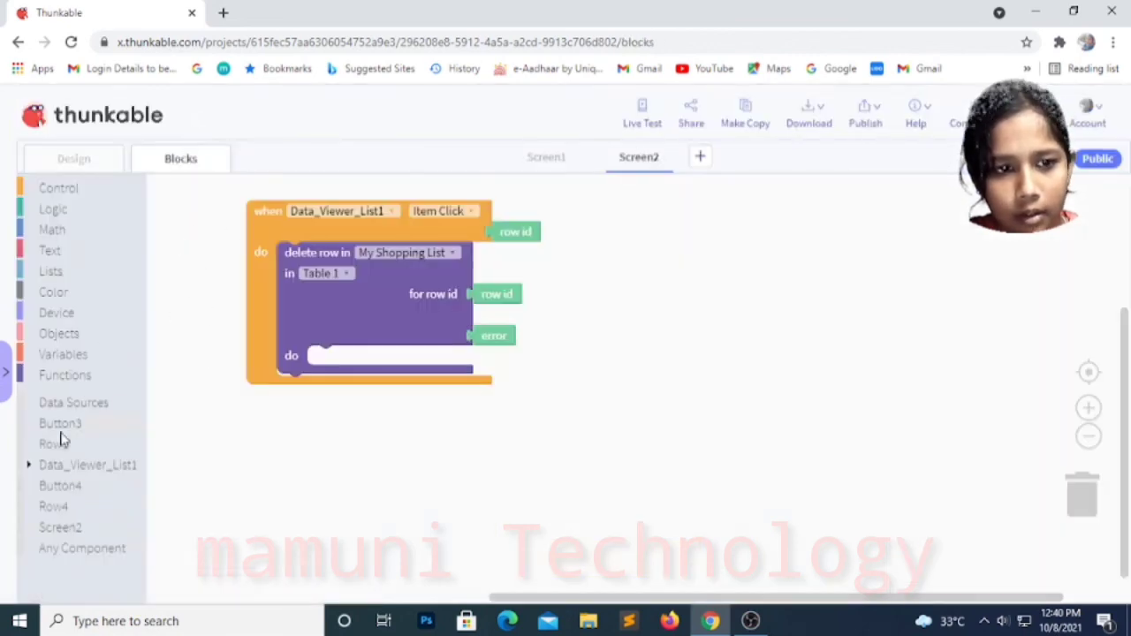
left_click(82, 497)
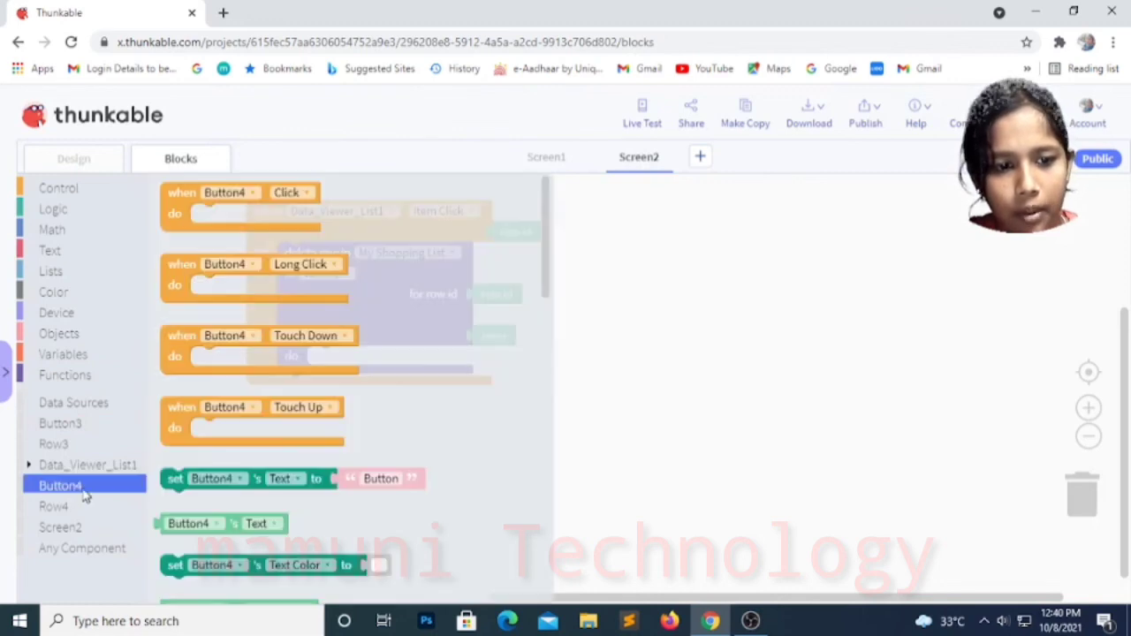
left_click_drag(189, 217, 302, 447)
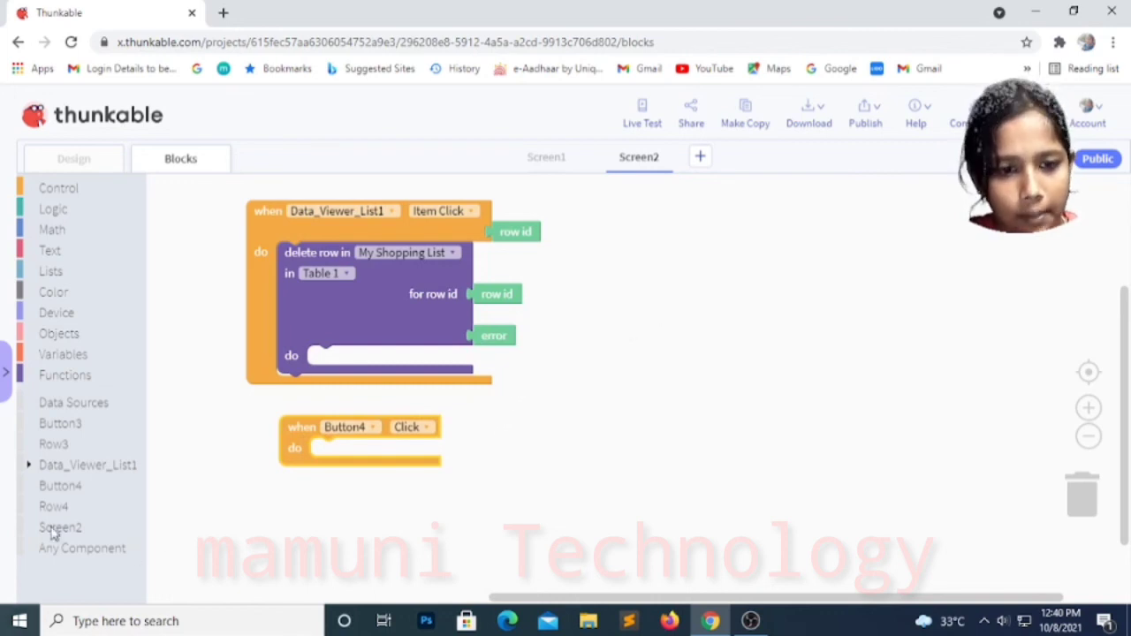
- Place a navigate to Screen1 block inside the Back button's click event
left_click(74, 196)
left_click_drag(205, 200, 346, 349)
left_click_drag(361, 397, 357, 469)
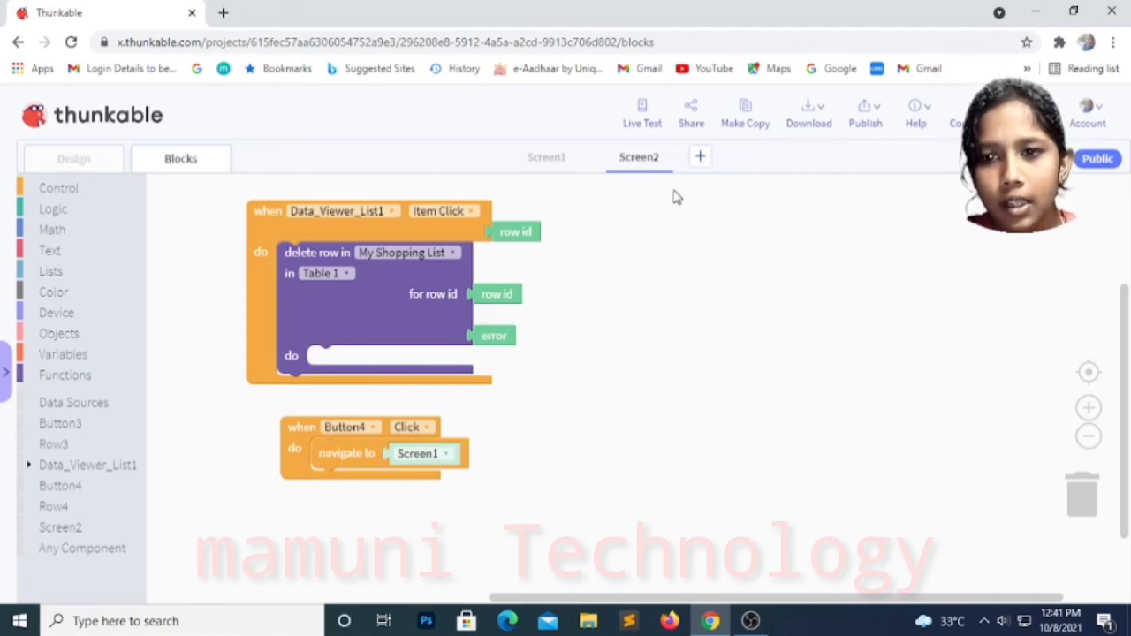
- Preview Screen2 in a live test and close the preview
left_click(645, 116)
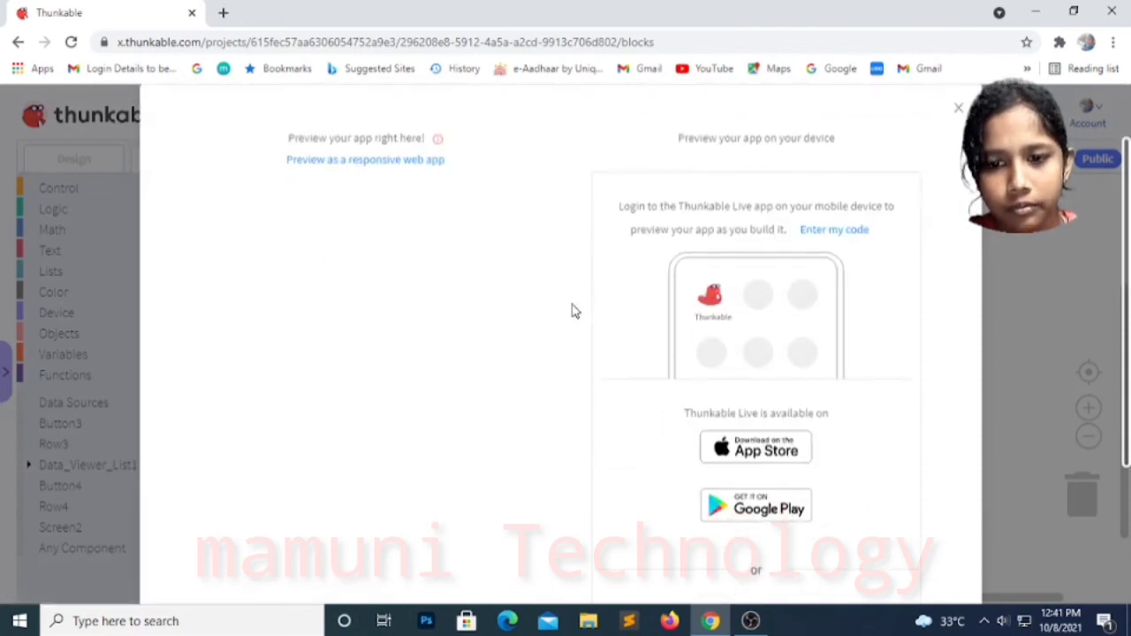
scroll(575, 311, "down", 1)
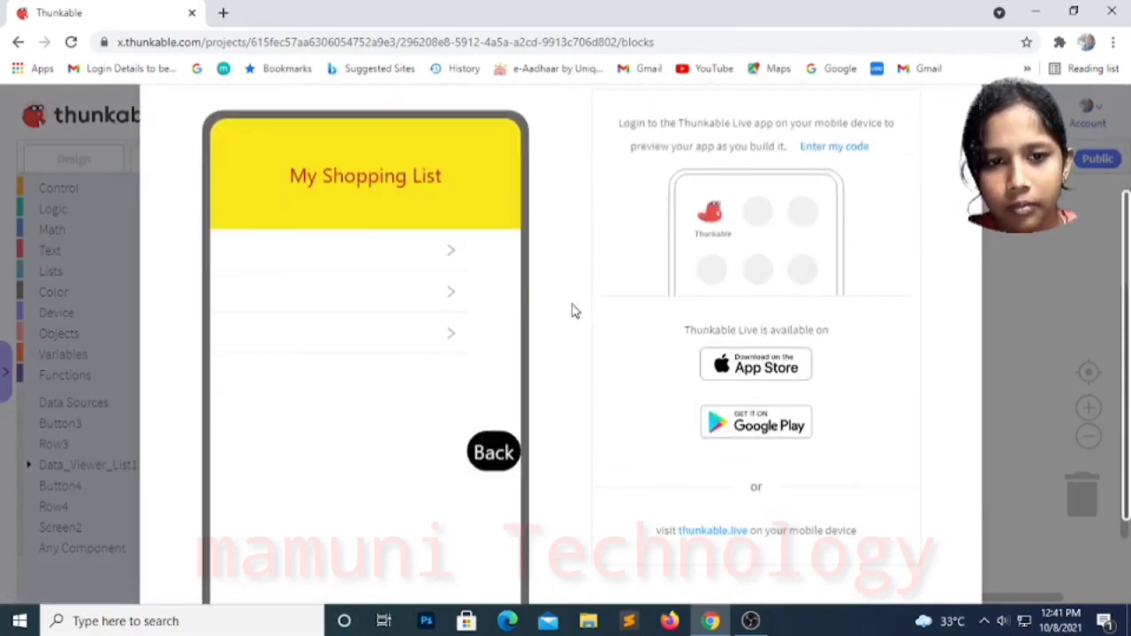
left_click(1025, 256)
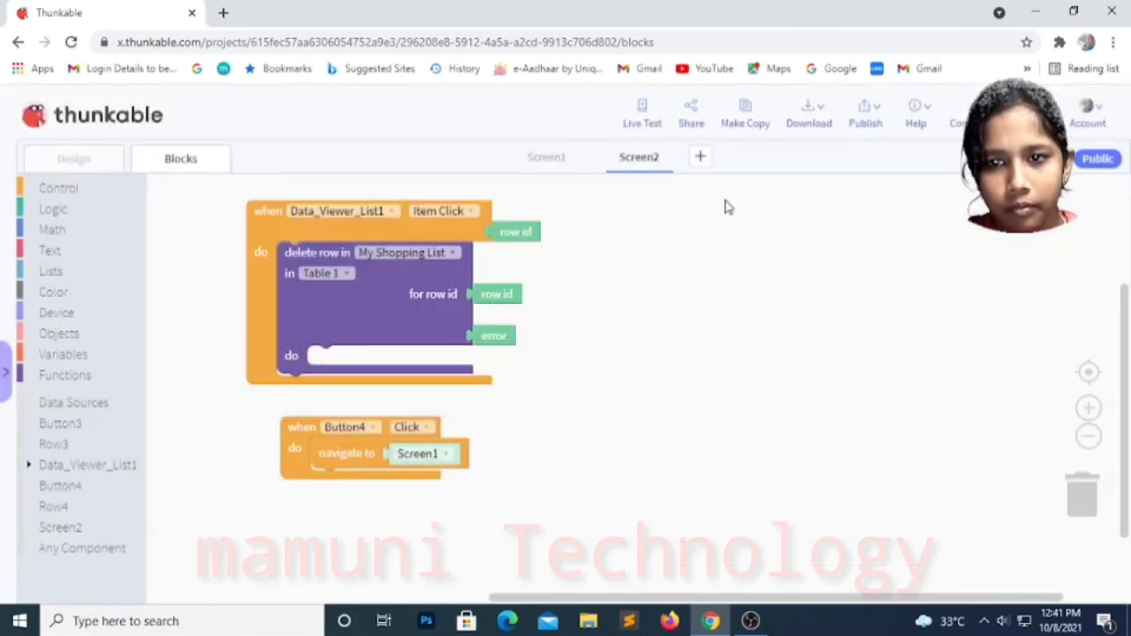
- Start a live test from Screen1 and add the item "art" to the shopping list
left_click(560, 166)
left_click(650, 117)
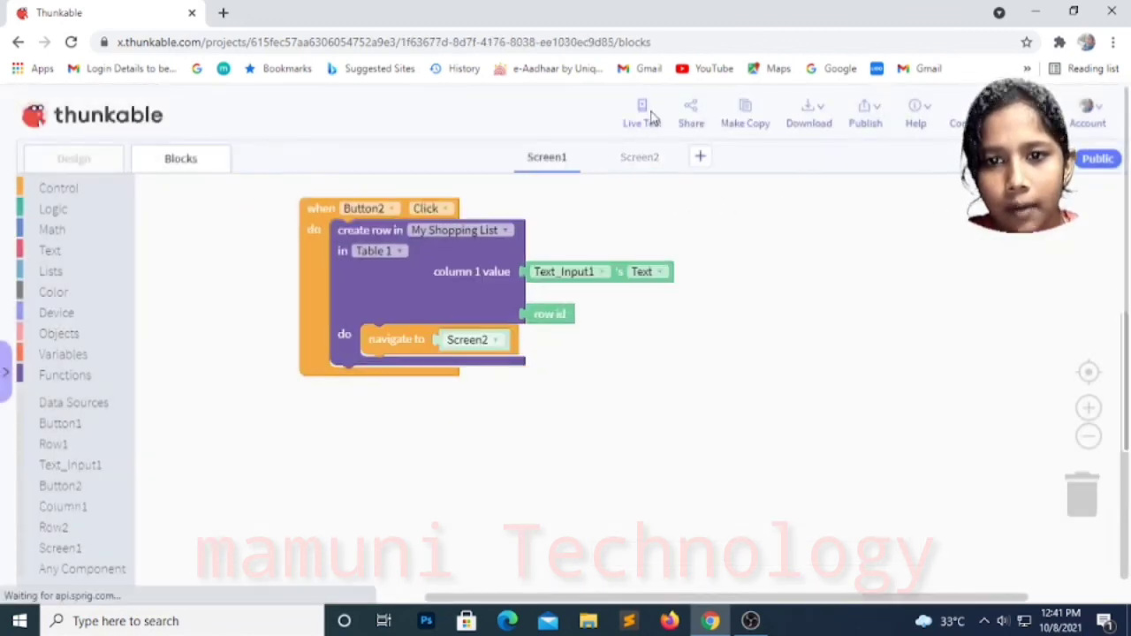
scroll(544, 329, "down", 1)
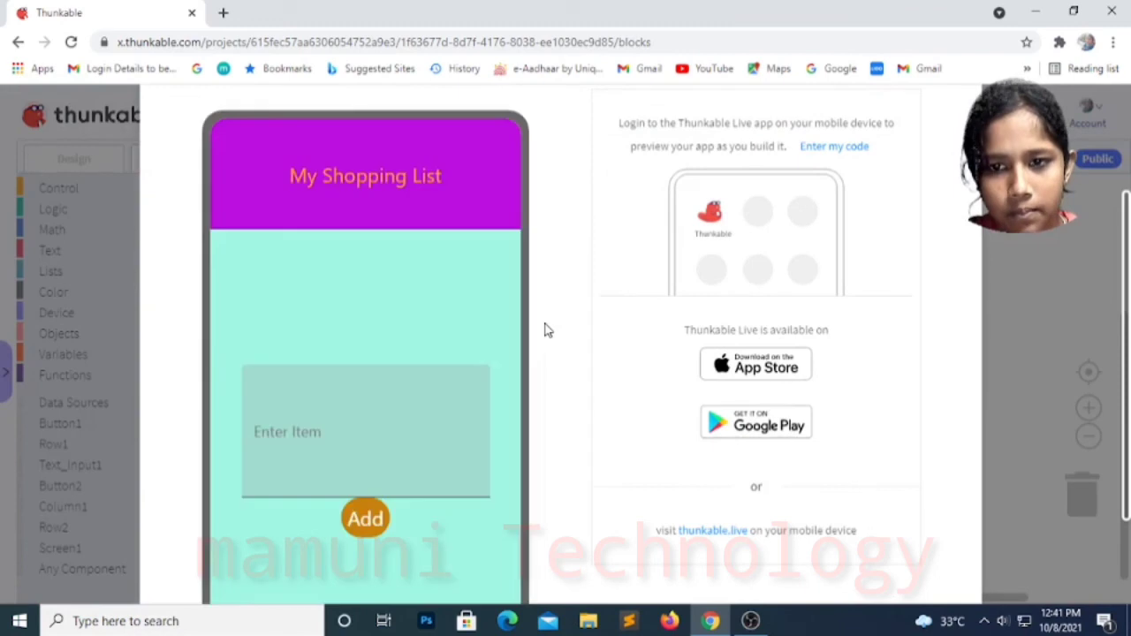
left_click(345, 417)
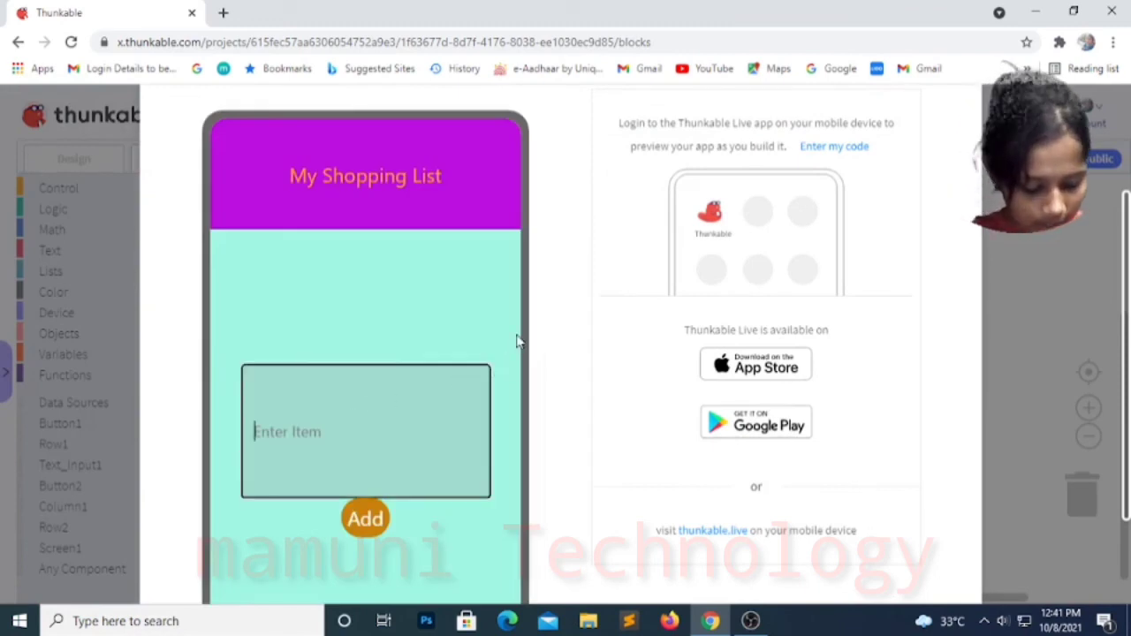
type("art")
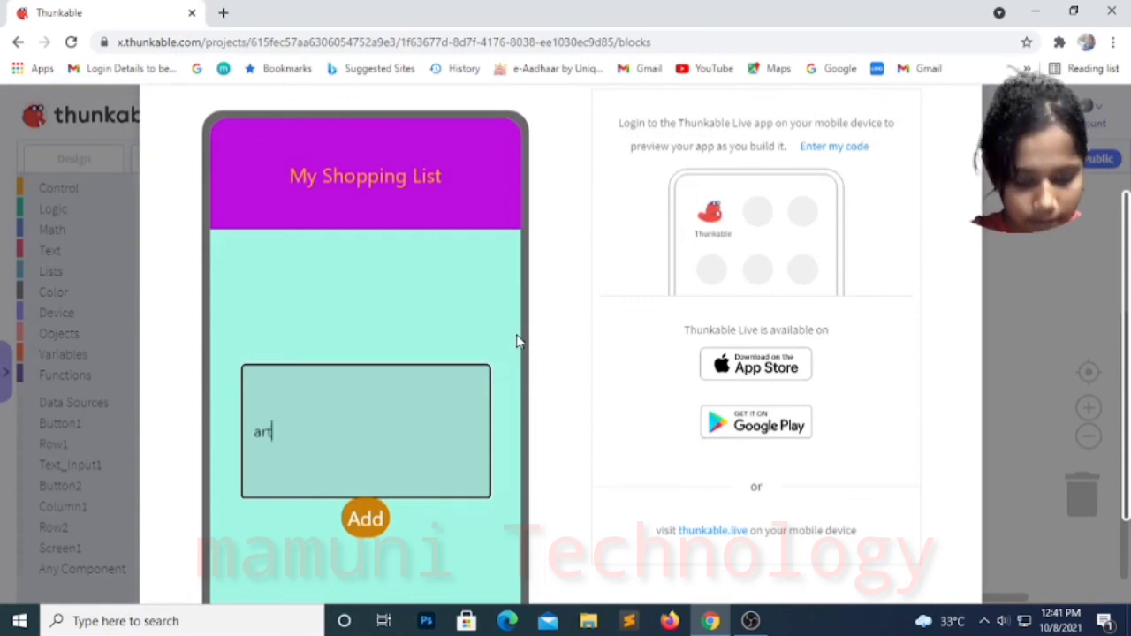
left_click(385, 516)
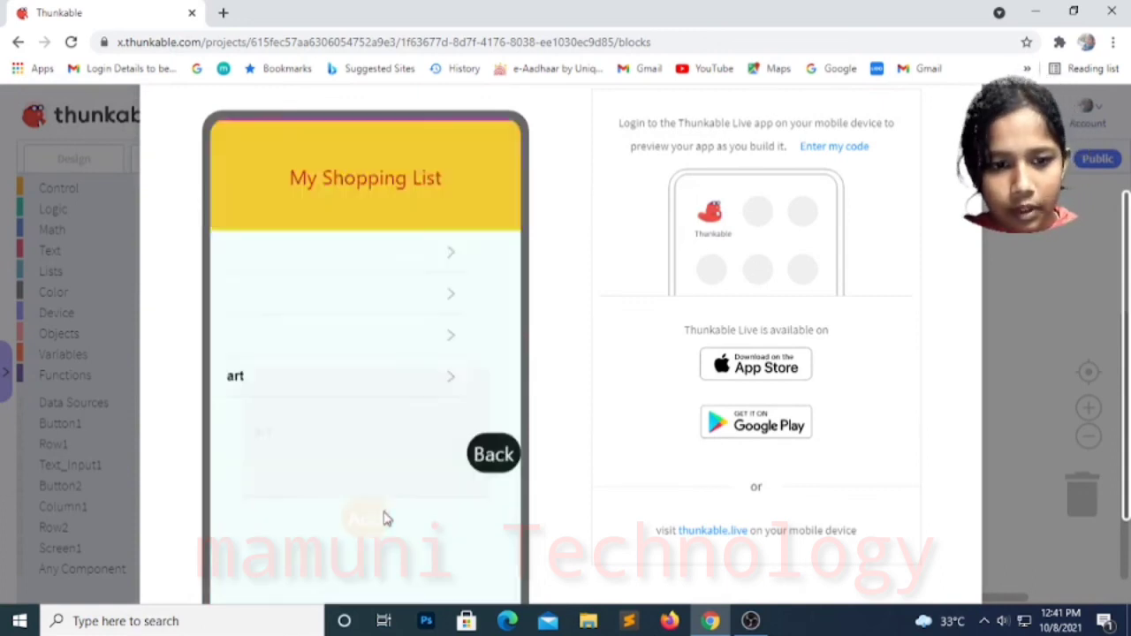